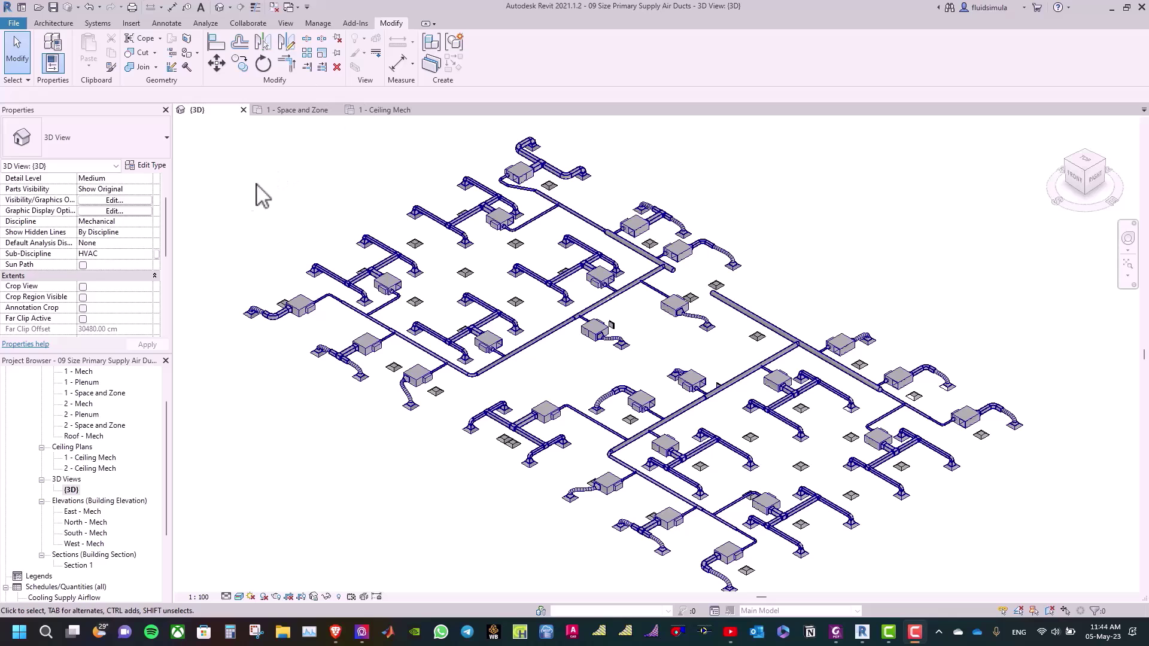
- Open the Roof - Mech floor plan and zoom to fit the whole building
double_click(101, 436)
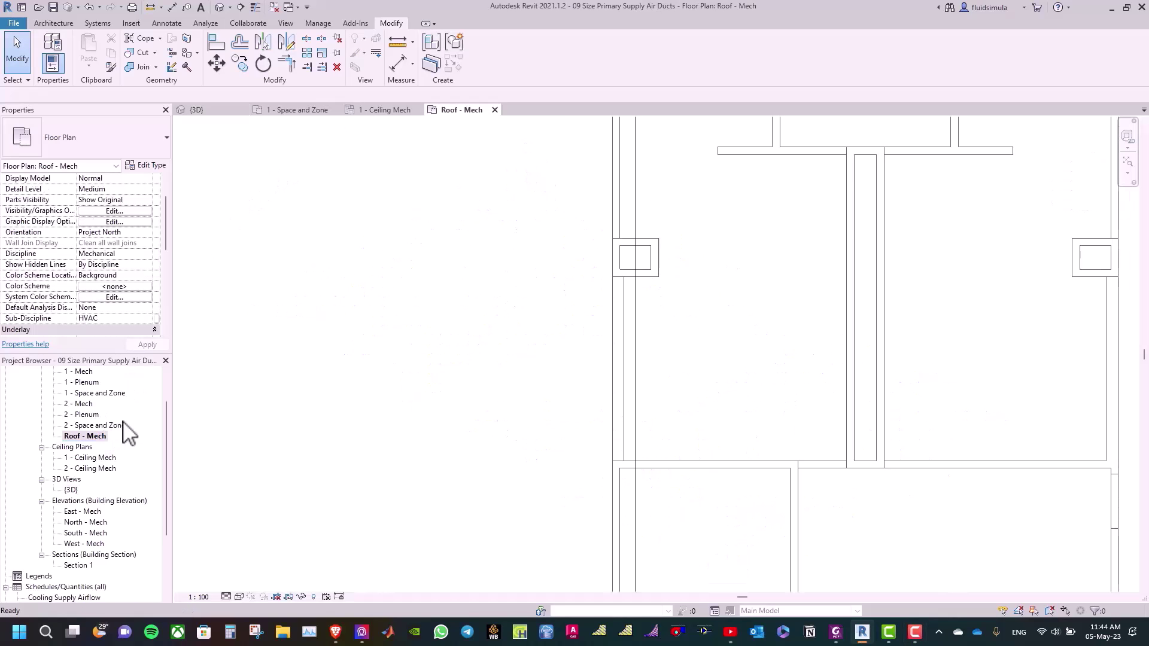
key("z")
key("f")
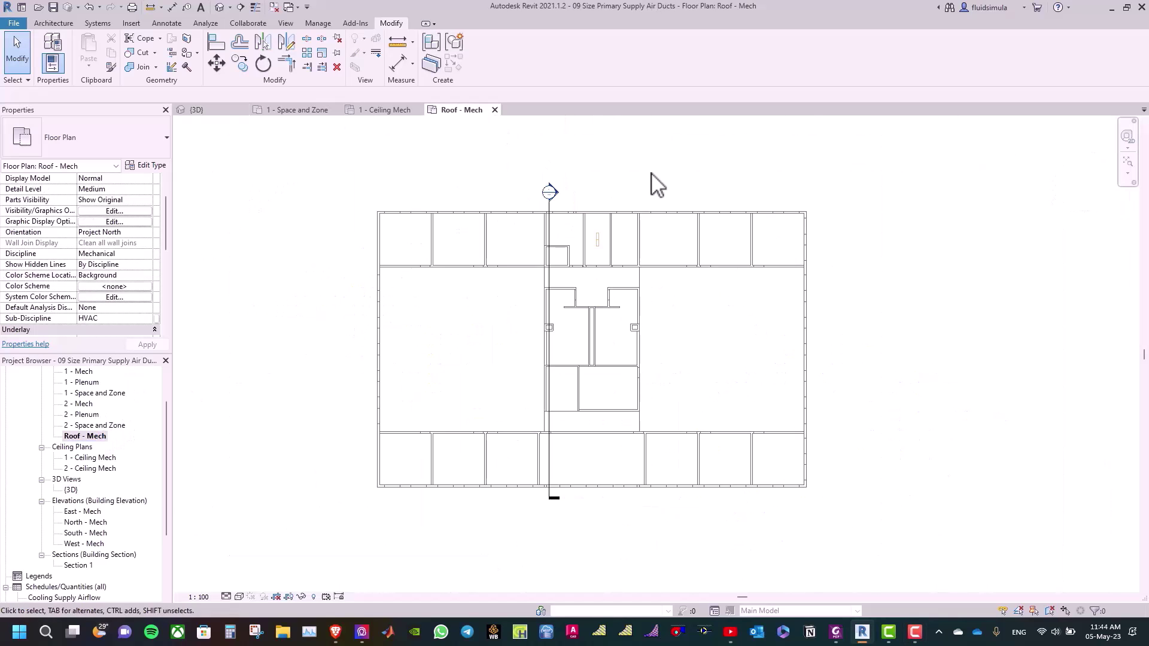
- Hide the Sections annotation category in this view's Visibility/Graphics settings
key("v")
key("g")
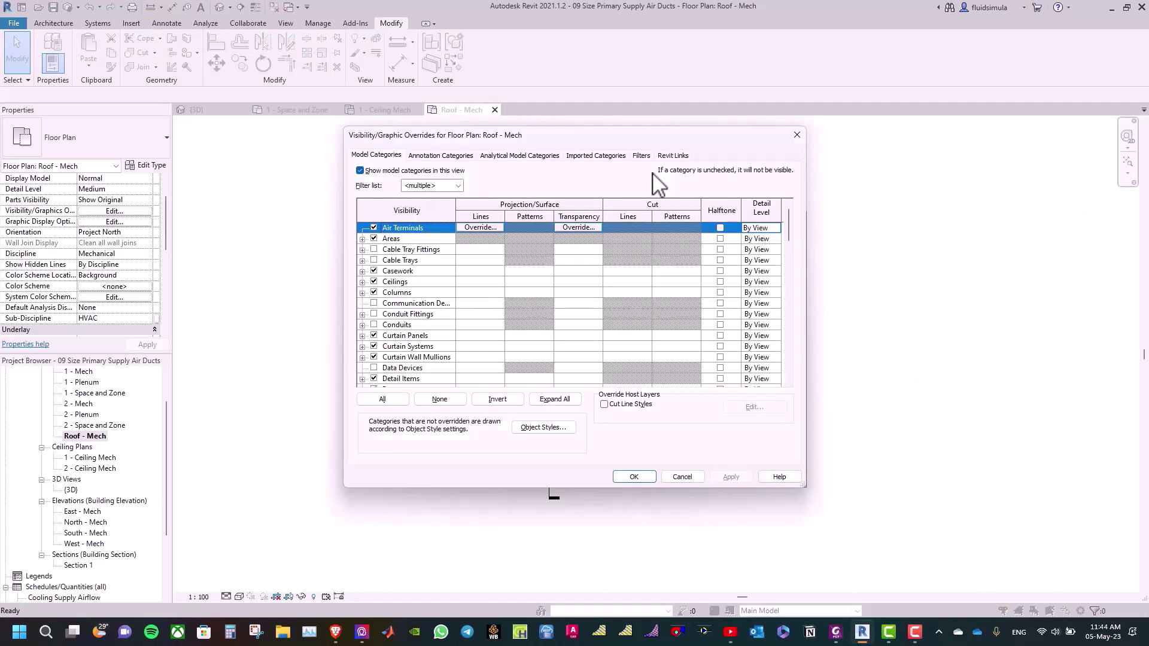
left_click(440, 155)
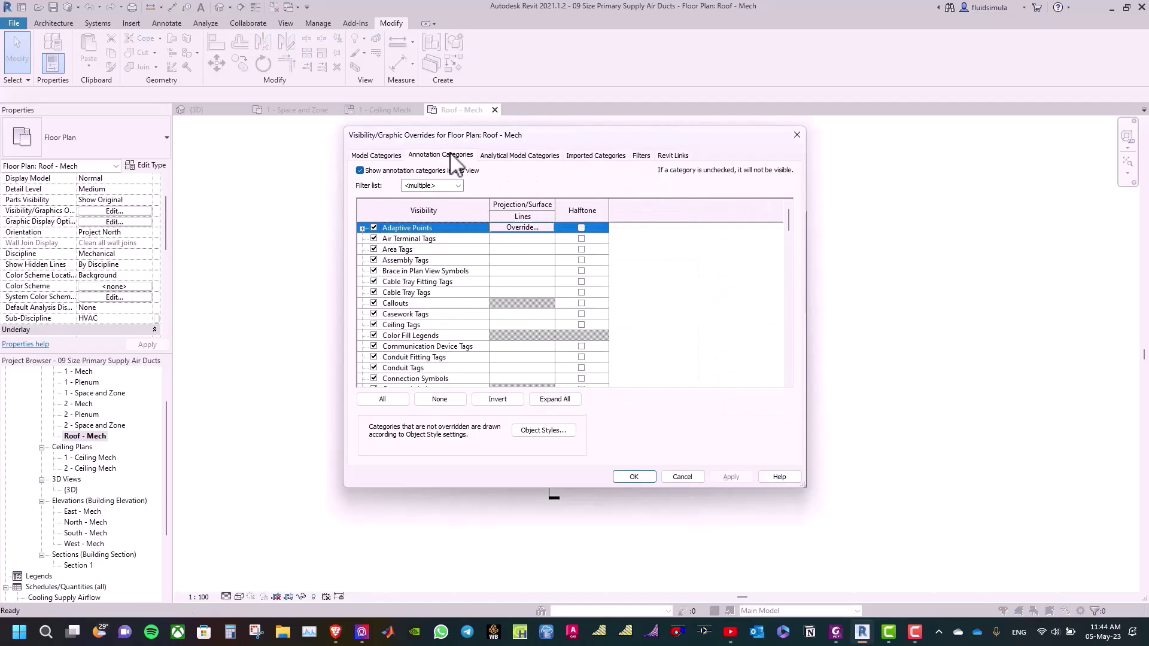
scroll(389, 336, "down", 1)
scroll(383, 344, "down", 1)
left_click(374, 347)
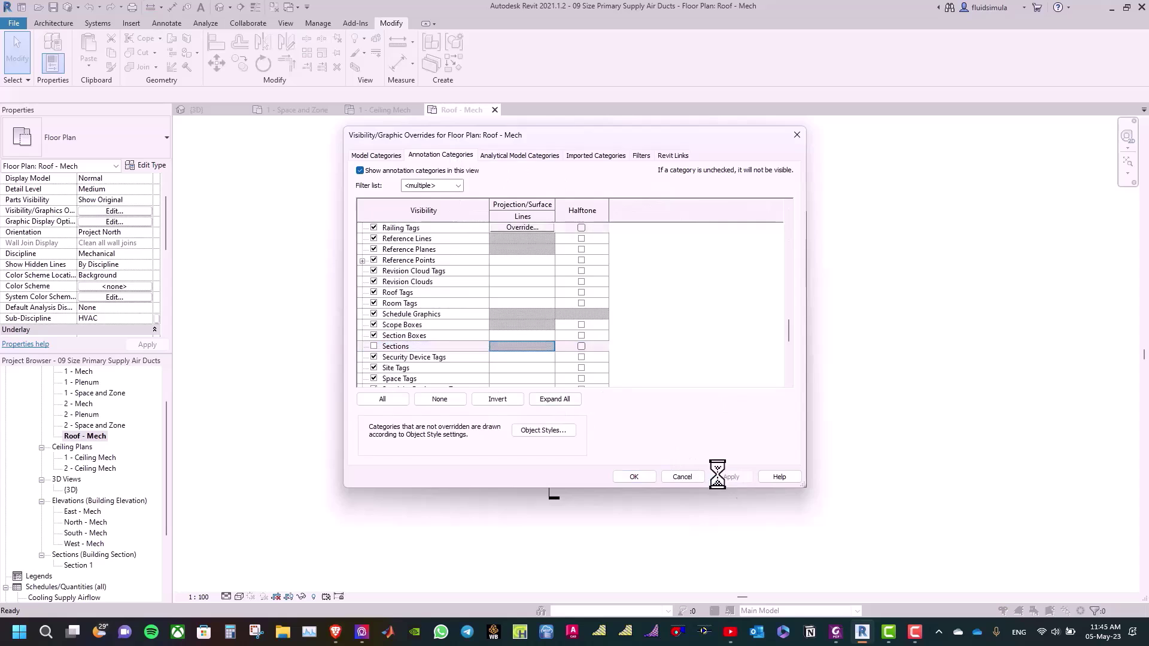
left_click(636, 476)
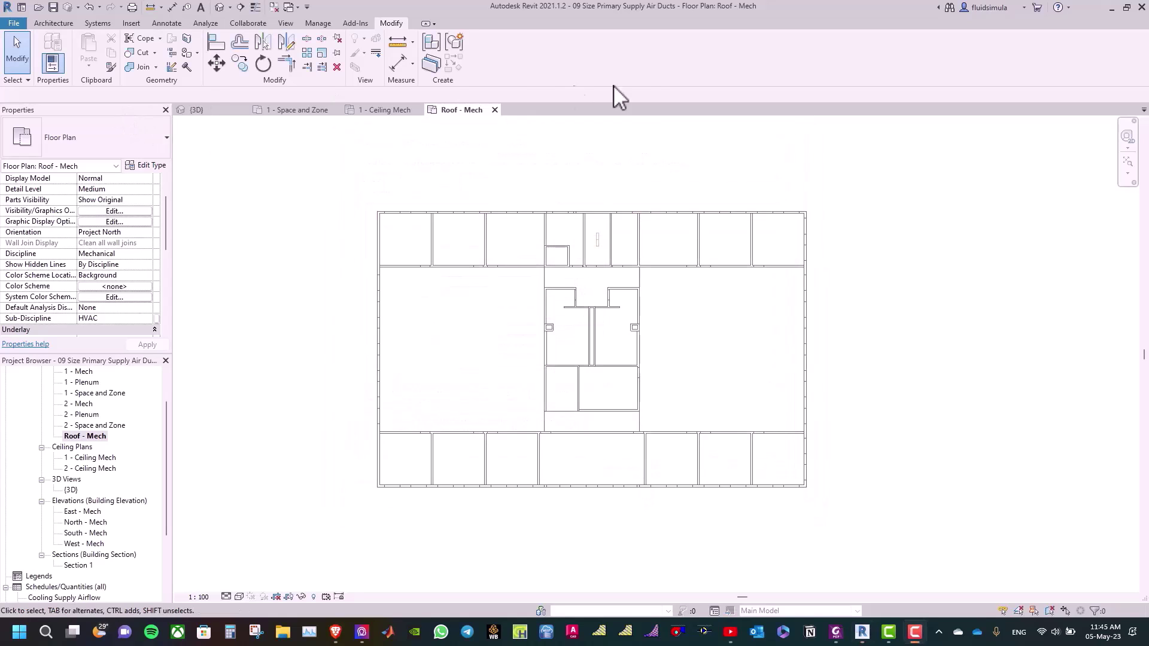
- Load M_Rooftop AC Unit - 53-88 kW - Bottom Return Connection from English > Mechanical > MEP > Air-Side Components > Air Conditioners
left_click(97, 24)
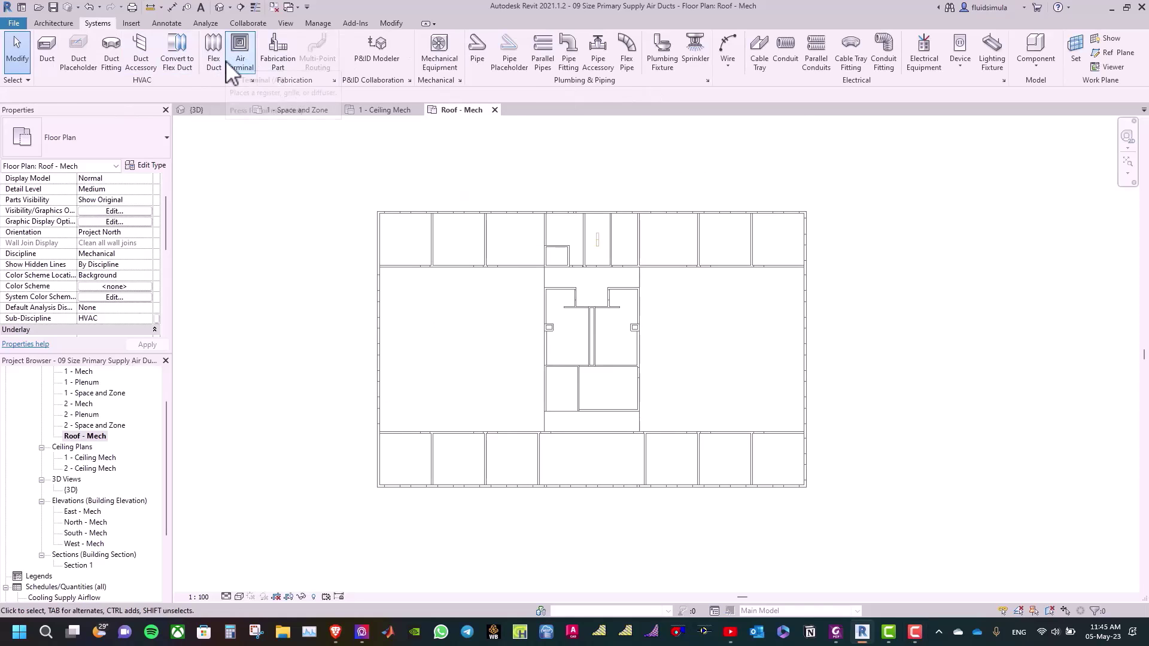
key("m")
key("e")
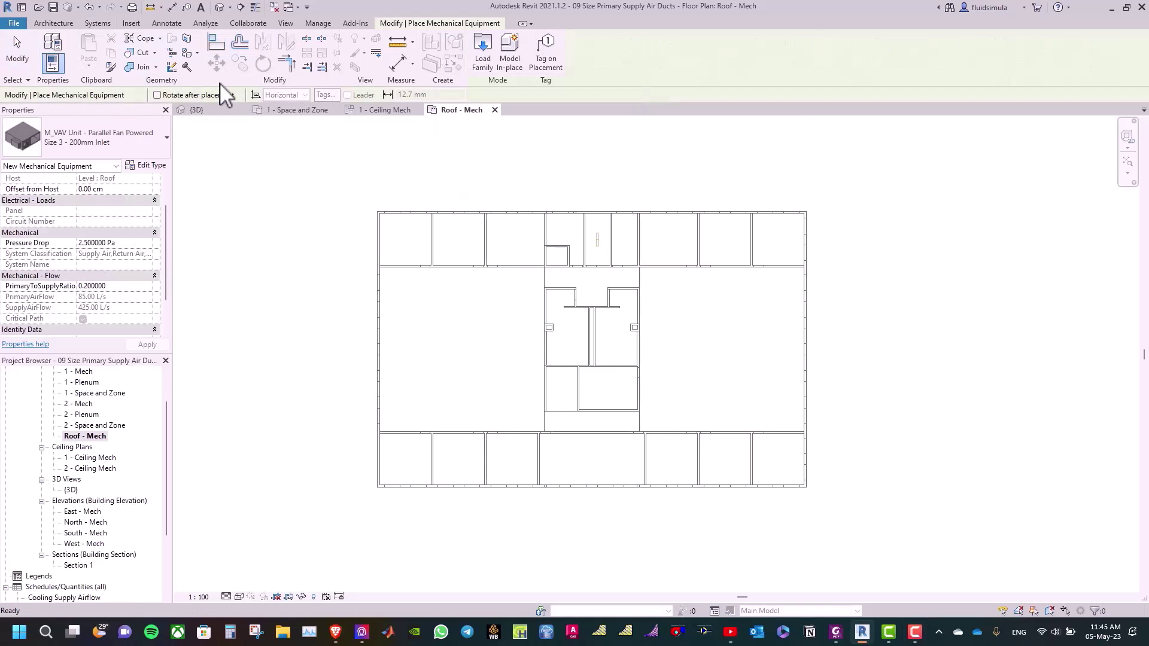
left_click(483, 54)
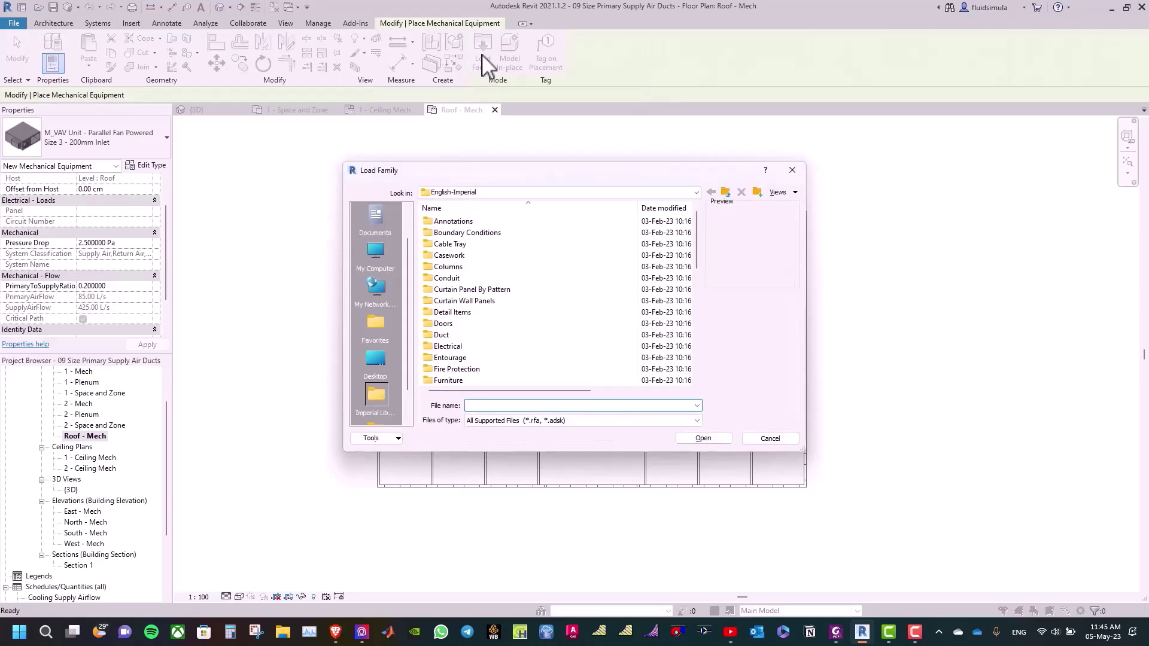
key("BackSpace")
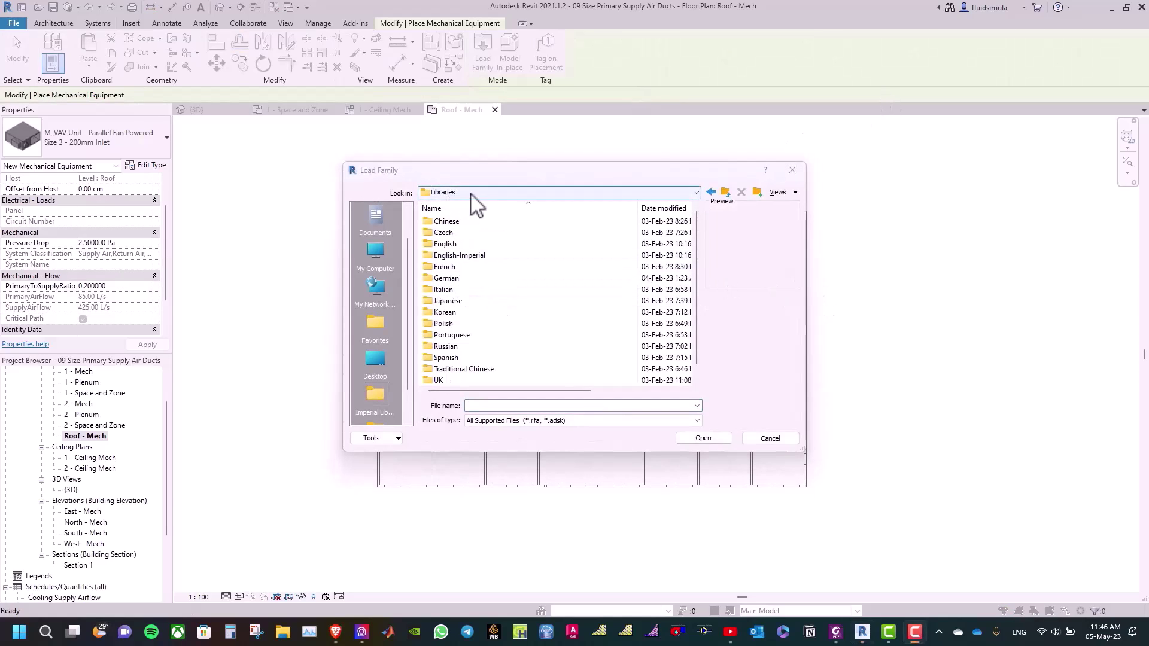
double_click(446, 244)
scroll(457, 244, "down", 3)
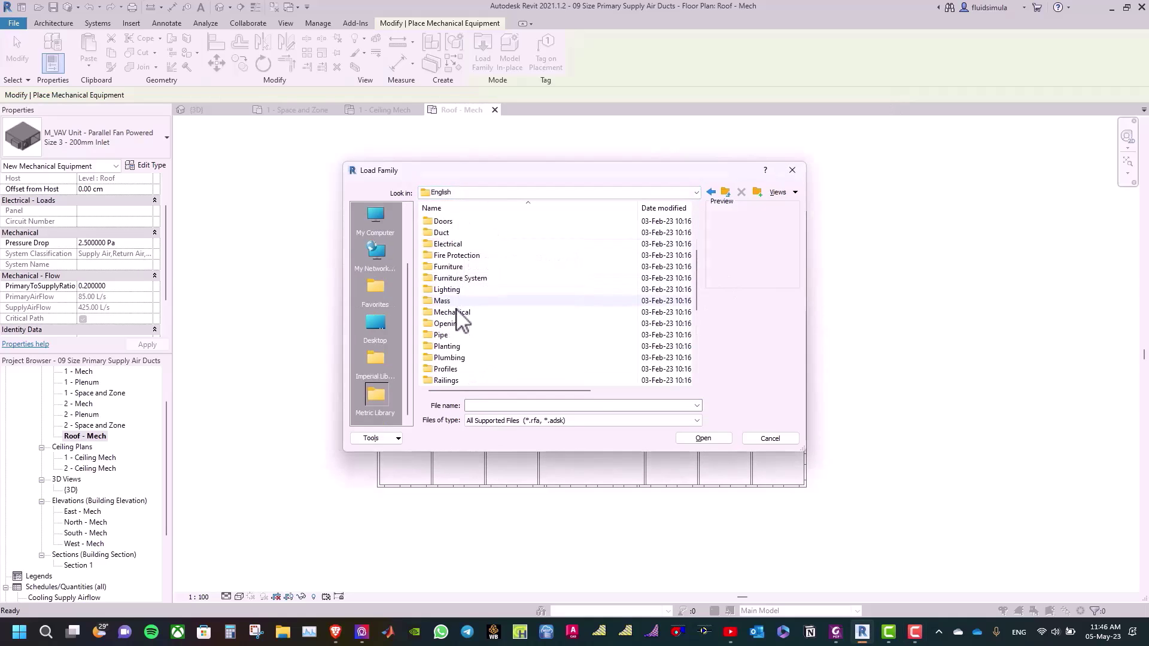
double_click(455, 317)
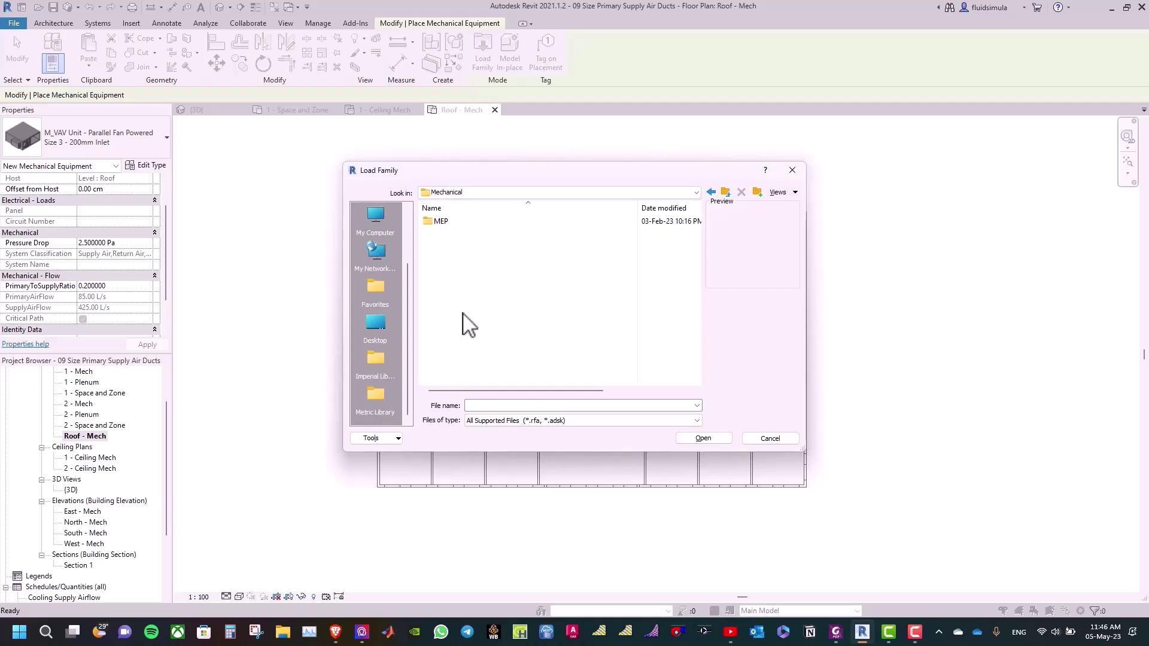
double_click(463, 223)
double_click(462, 221)
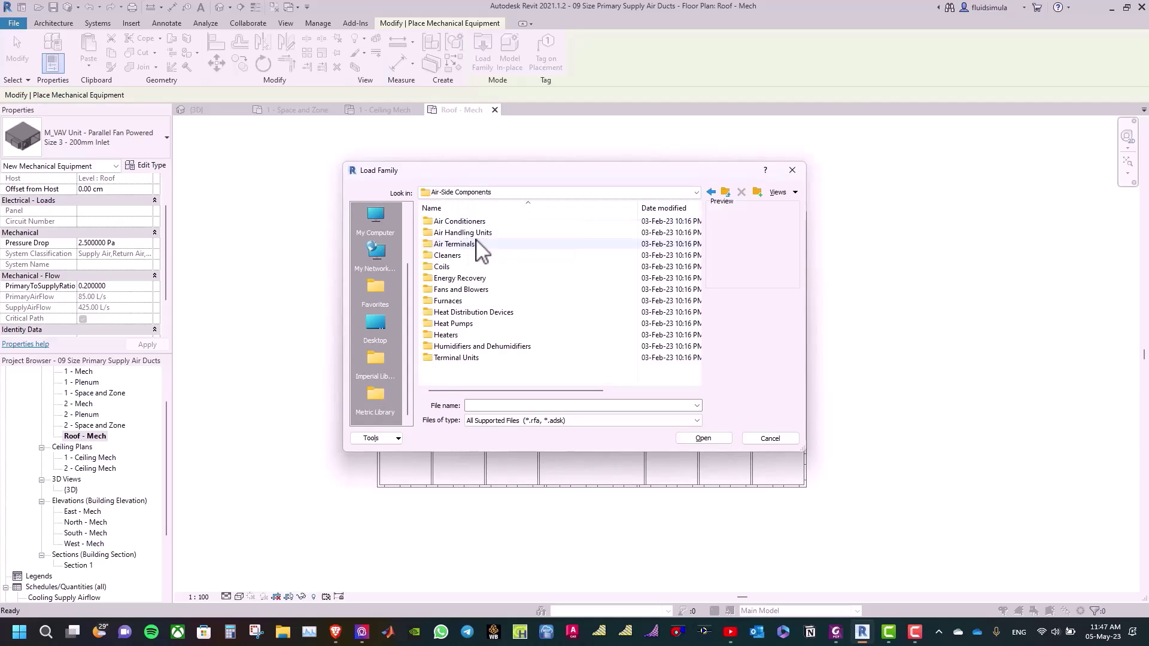
double_click(470, 222)
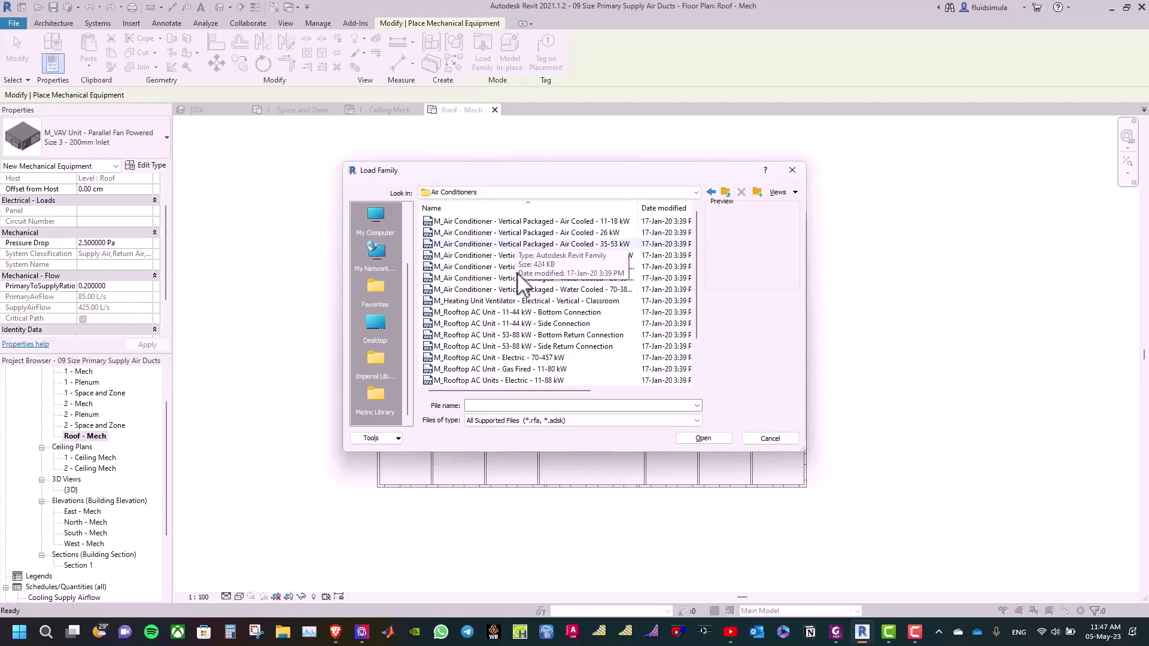
left_click(515, 334)
left_click(687, 436)
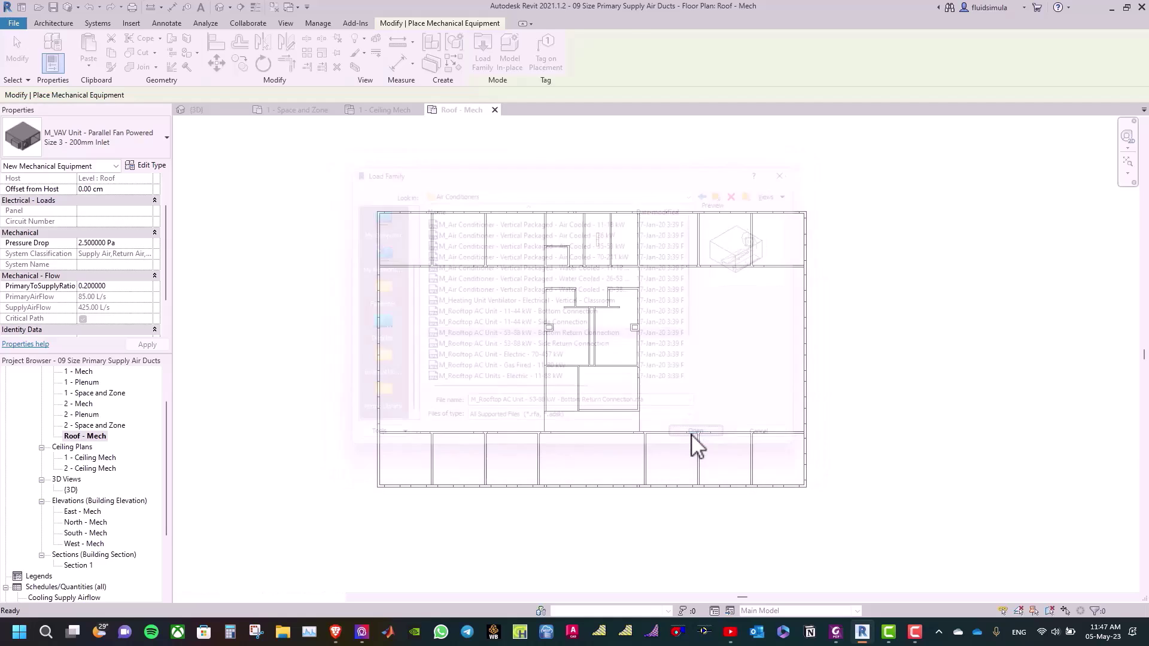
- Place the 63 kW rooftop AC unit, rotated 90 degrees, beside the central core
left_click(165, 144)
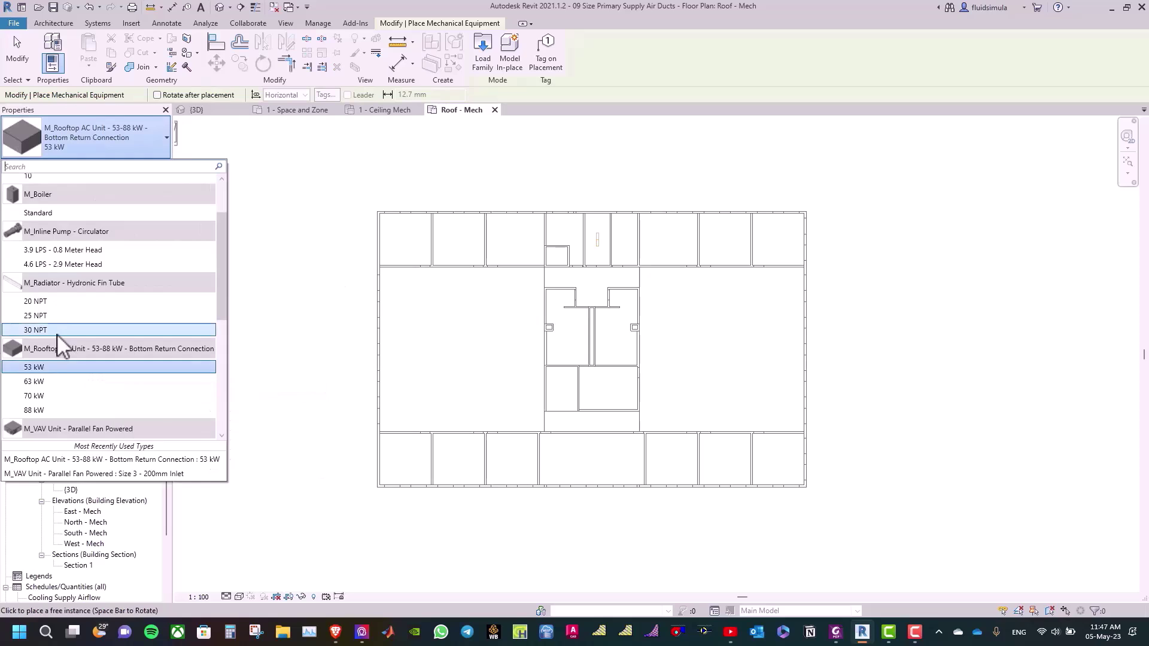
left_click(56, 381)
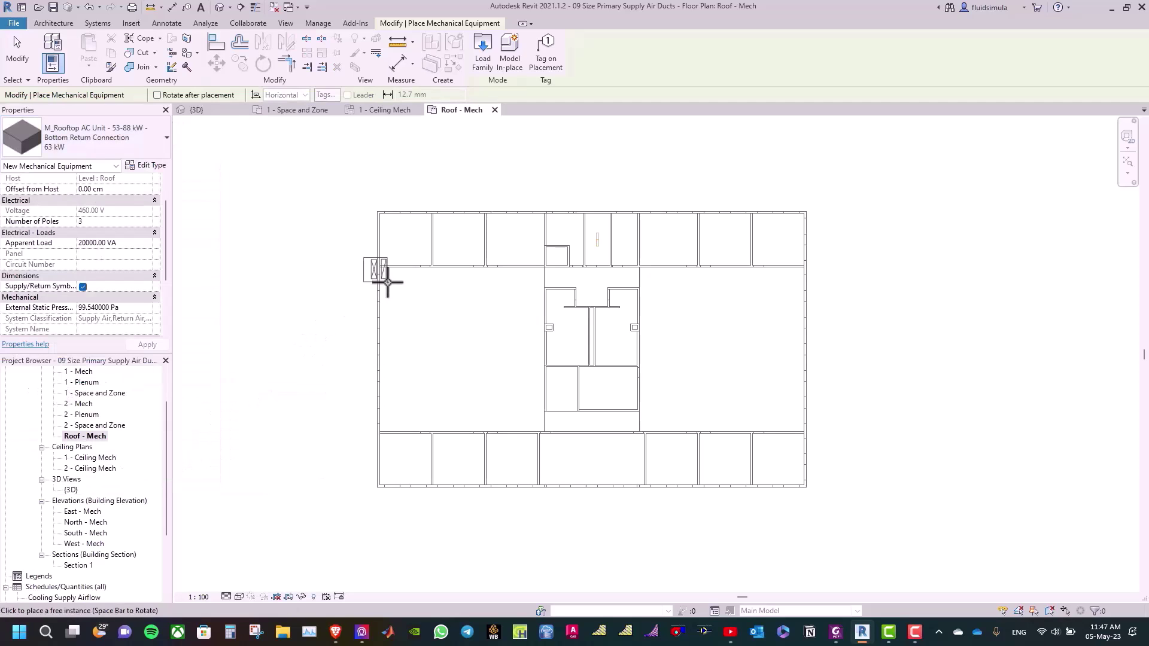
scroll(371, 249, "up", 5)
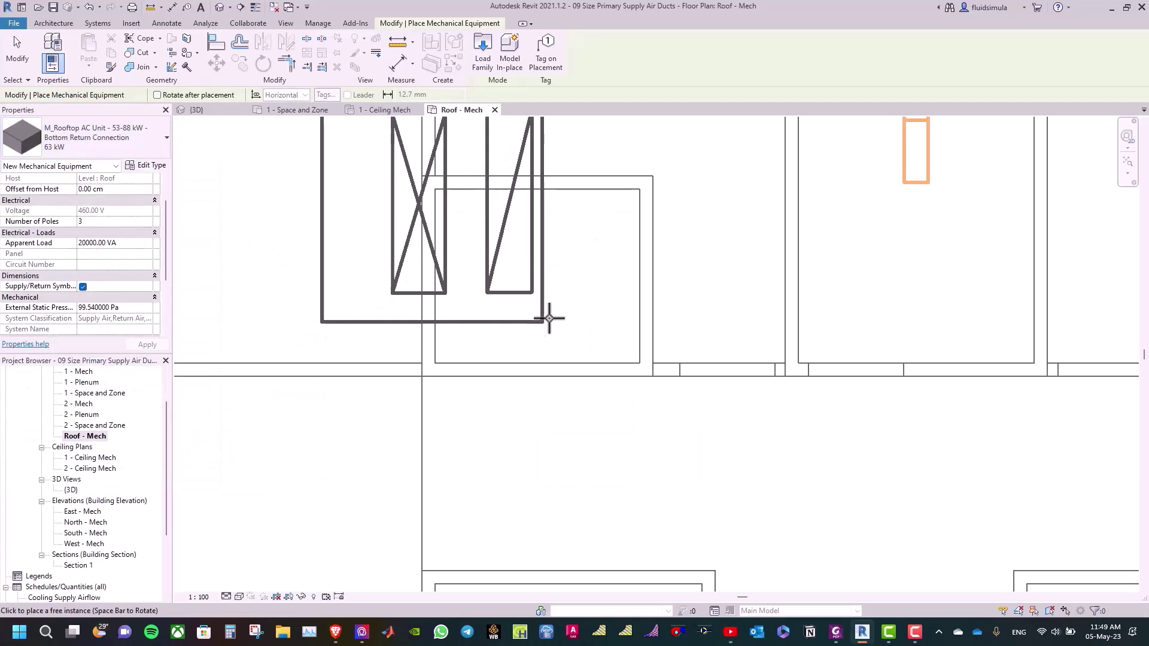
key("space")
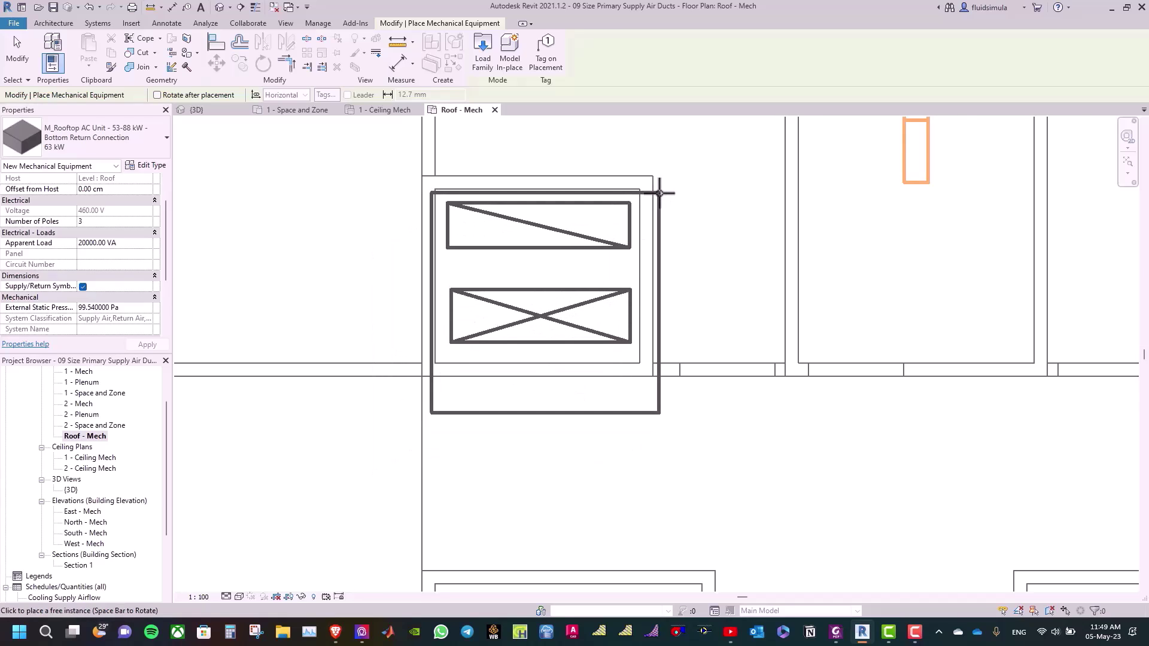
scroll(660, 193, "up", 2)
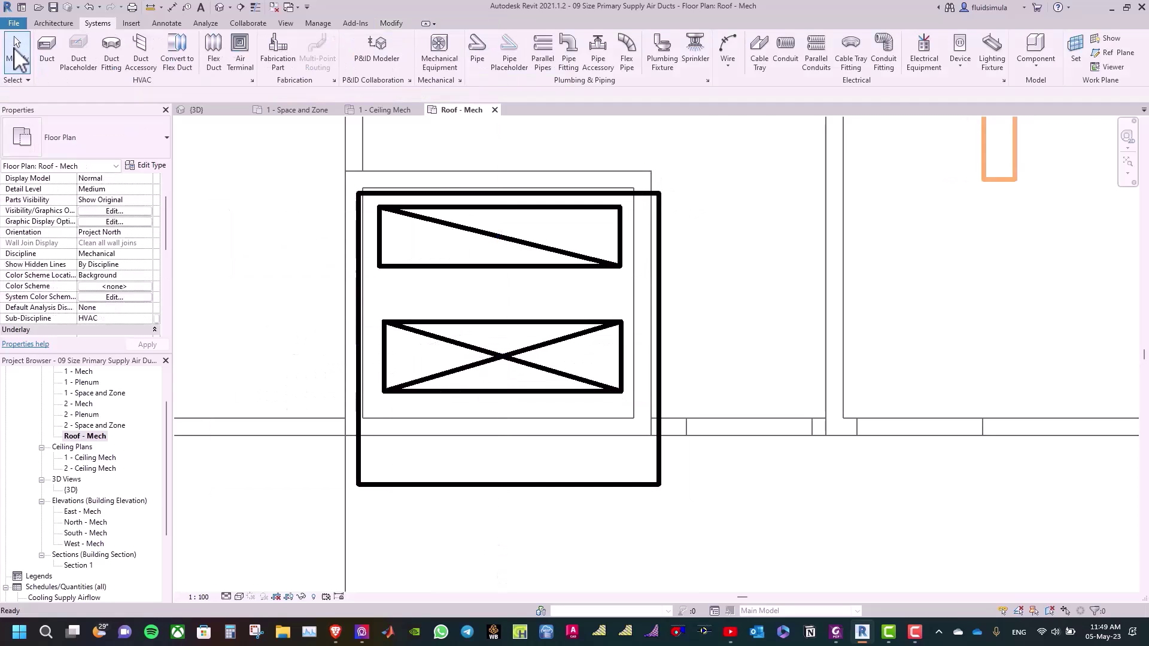
scroll(500, 191, "down", 1)
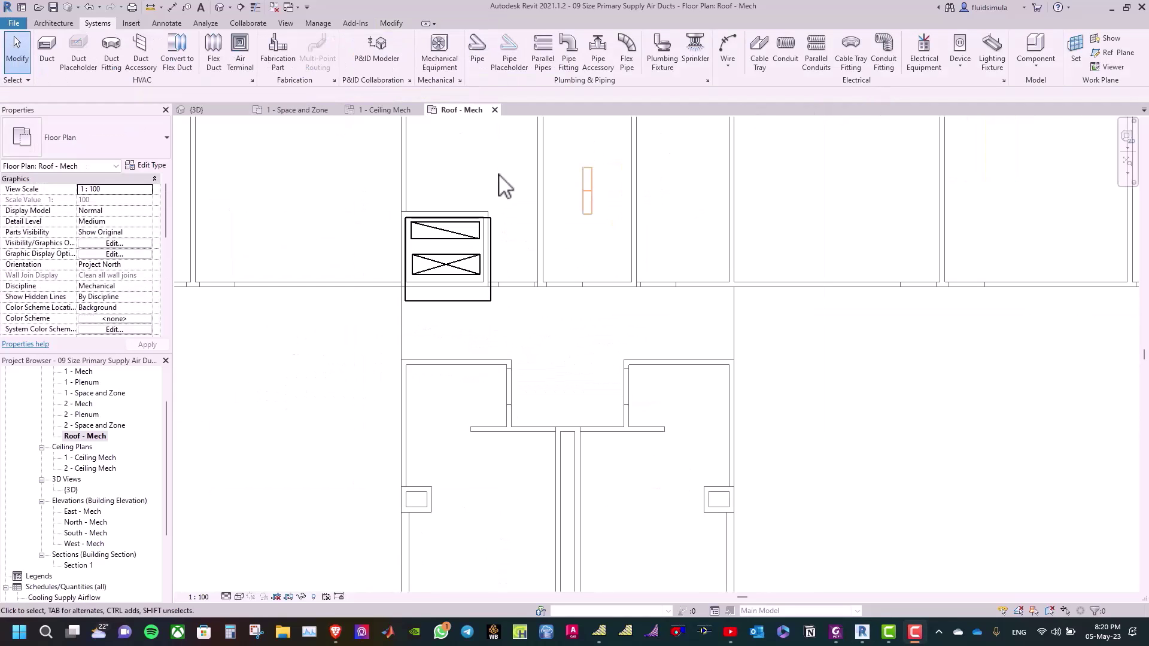
scroll(502, 188, "down", 1)
scroll(504, 187, "down", 1)
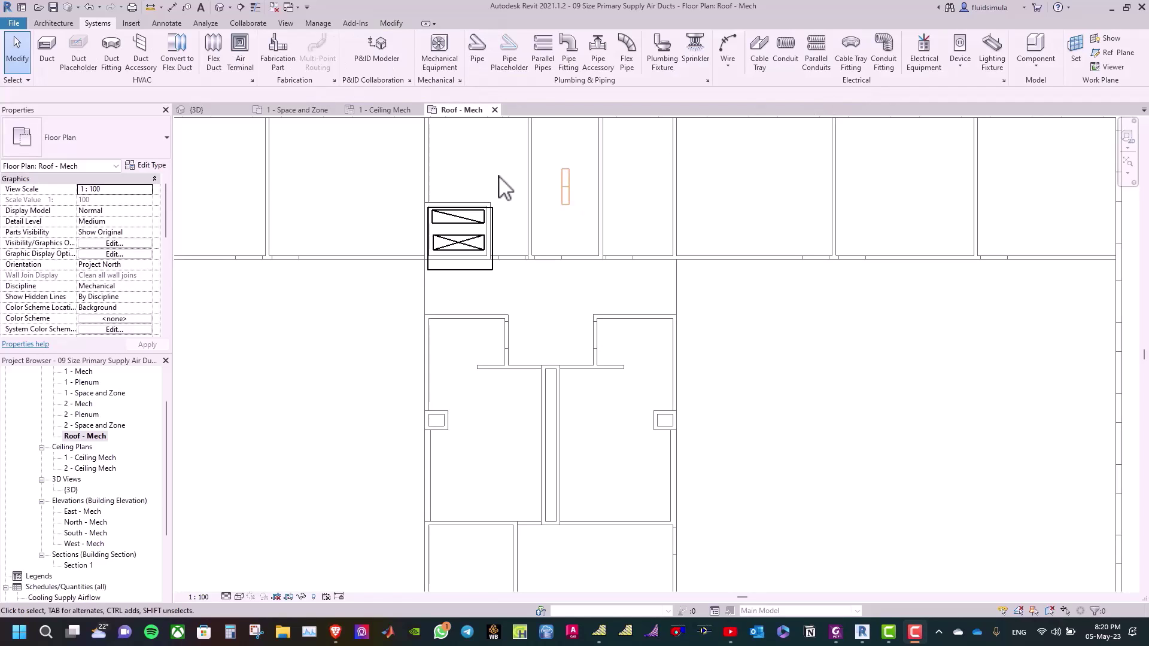
scroll(505, 189, "down", 1)
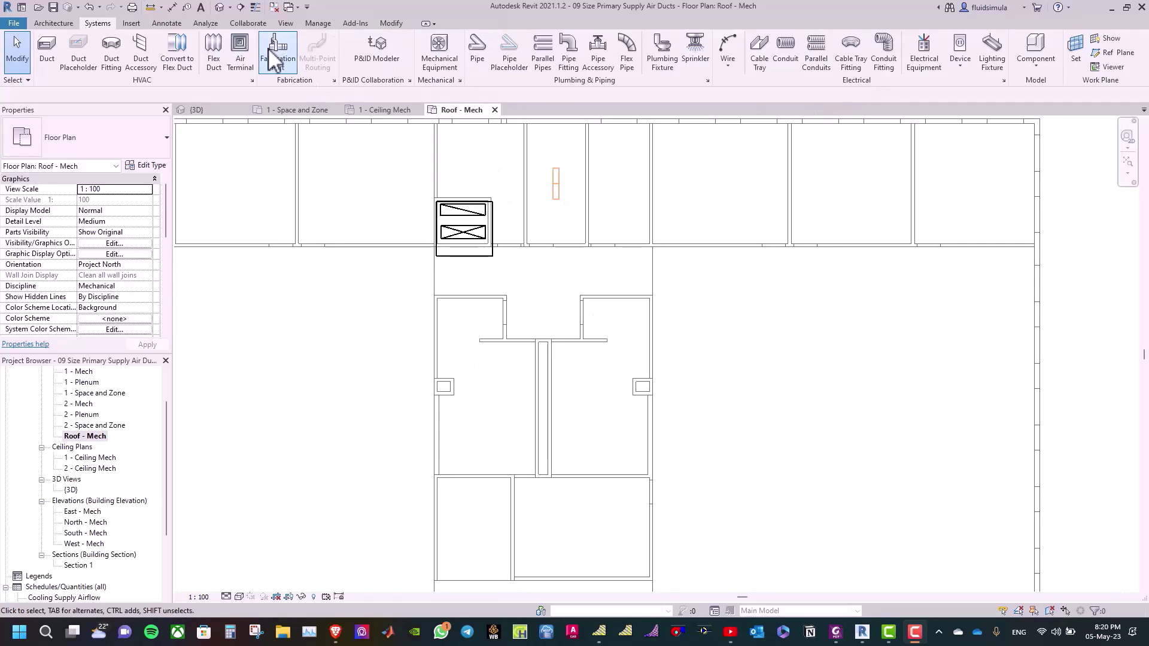
- Load the M_Centrifugal Fan - Rooftop - Upblast family from Air-Side Components > Fans and Blowers
left_click(449, 57)
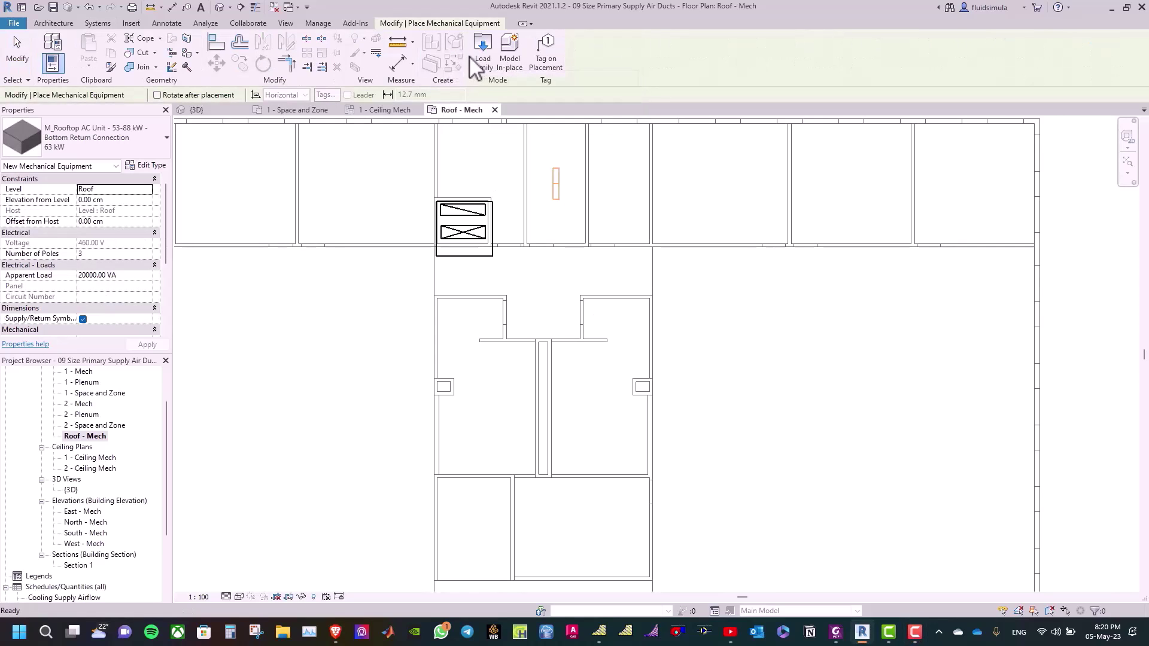
left_click(482, 61)
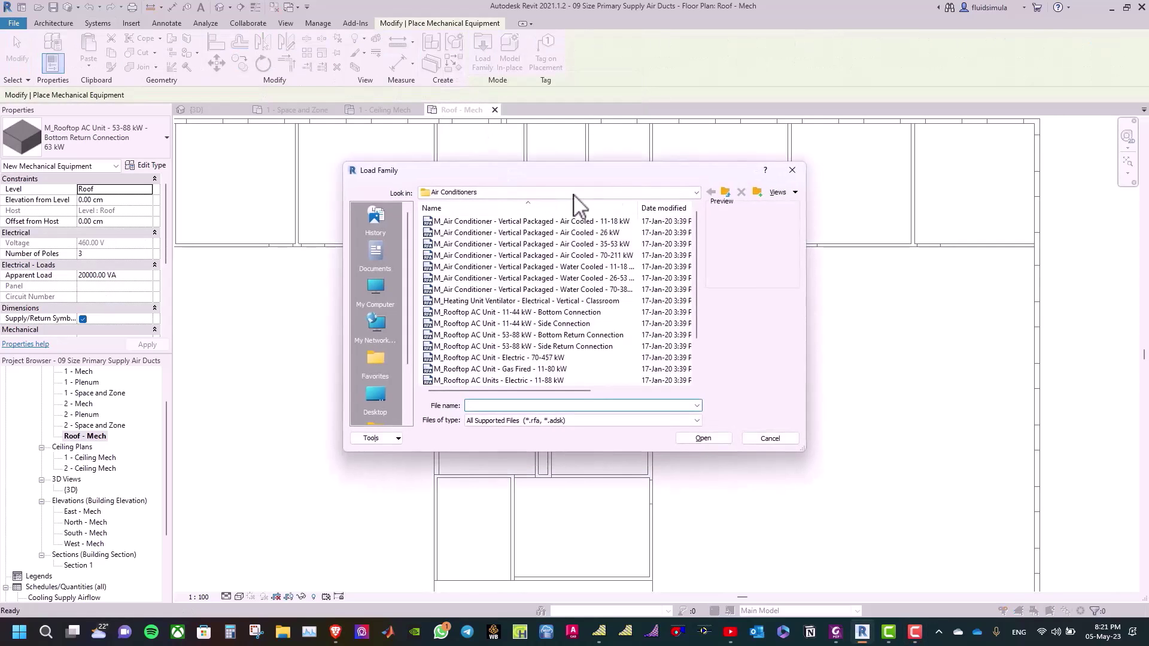
left_click(724, 194)
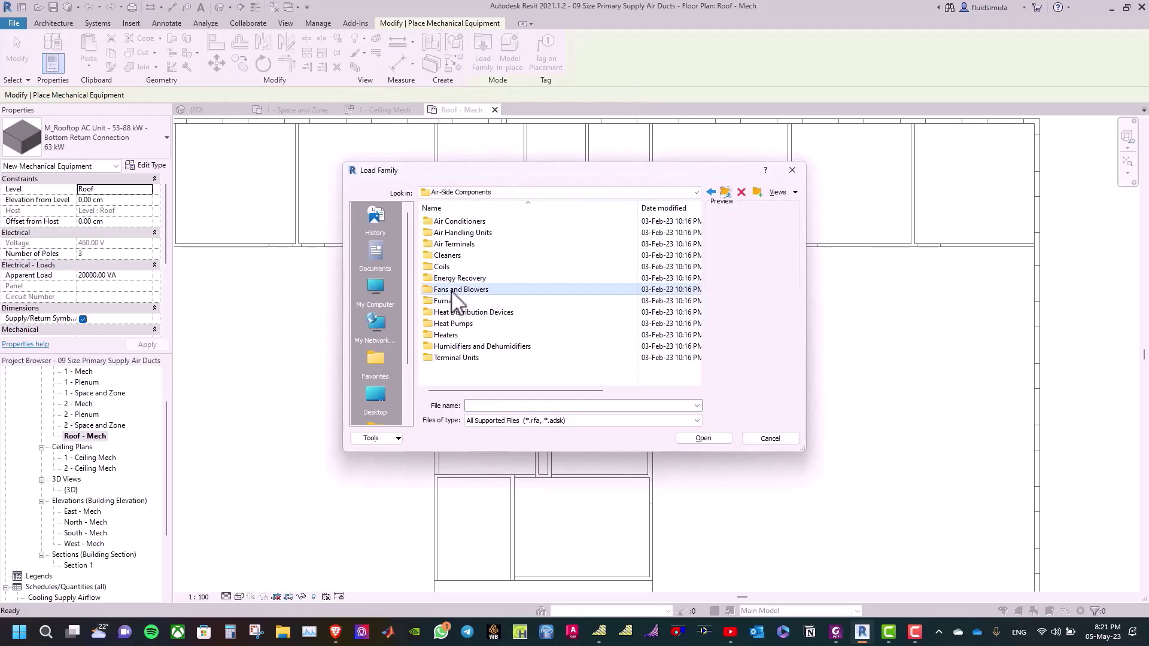
double_click(460, 291)
left_click(482, 221)
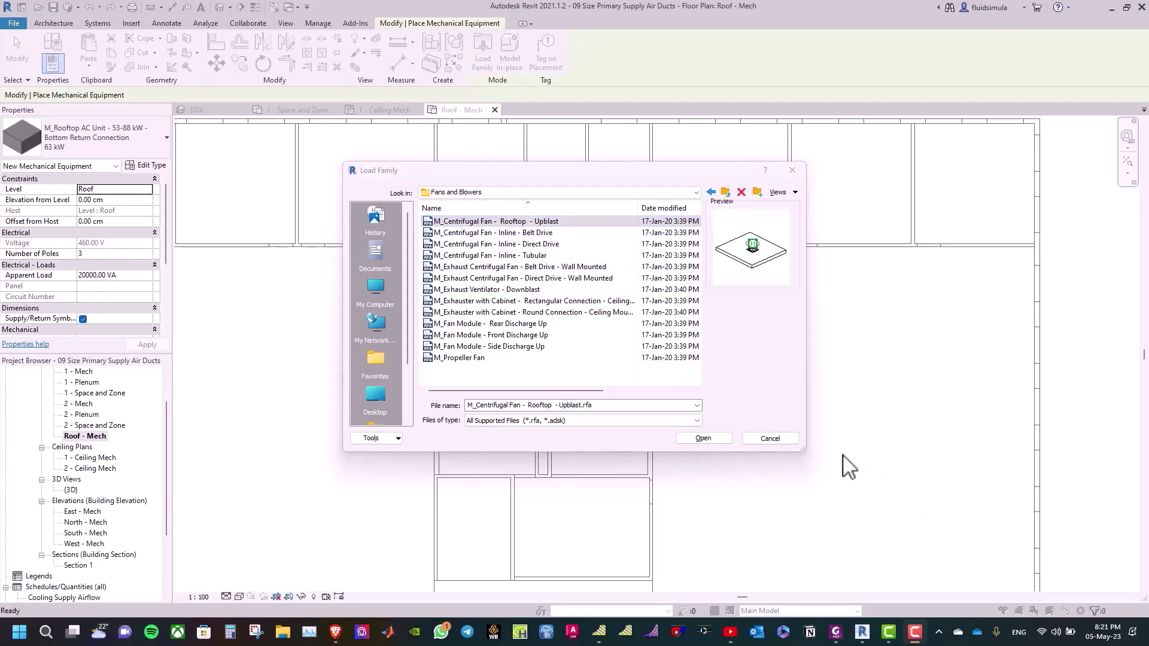
left_click(711, 441)
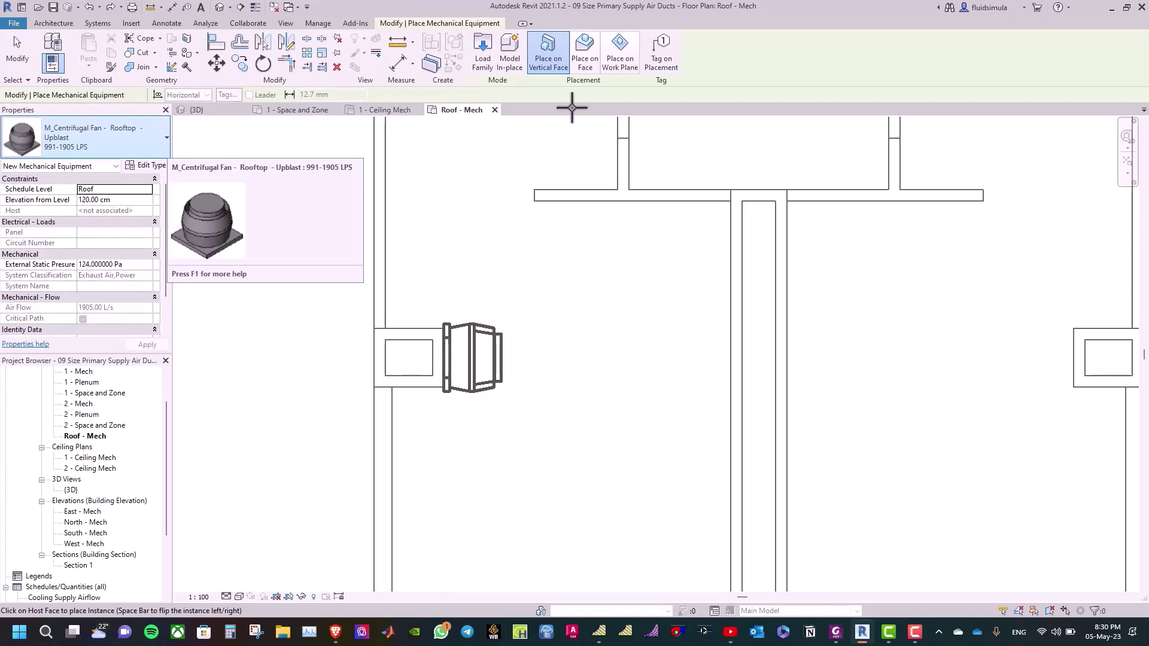
- Place two face-hosted rooftop fans at the left and right duct openings
left_click(590, 44)
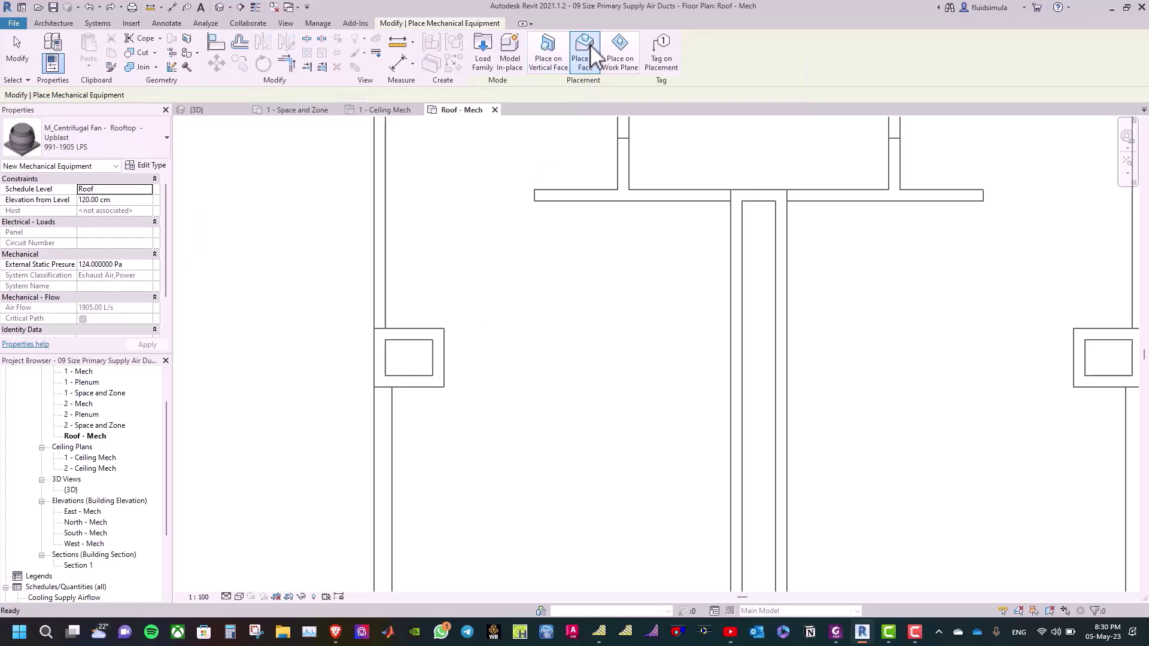
scroll(446, 357, "up", 1)
left_click(446, 357)
scroll(454, 358, "down", 2)
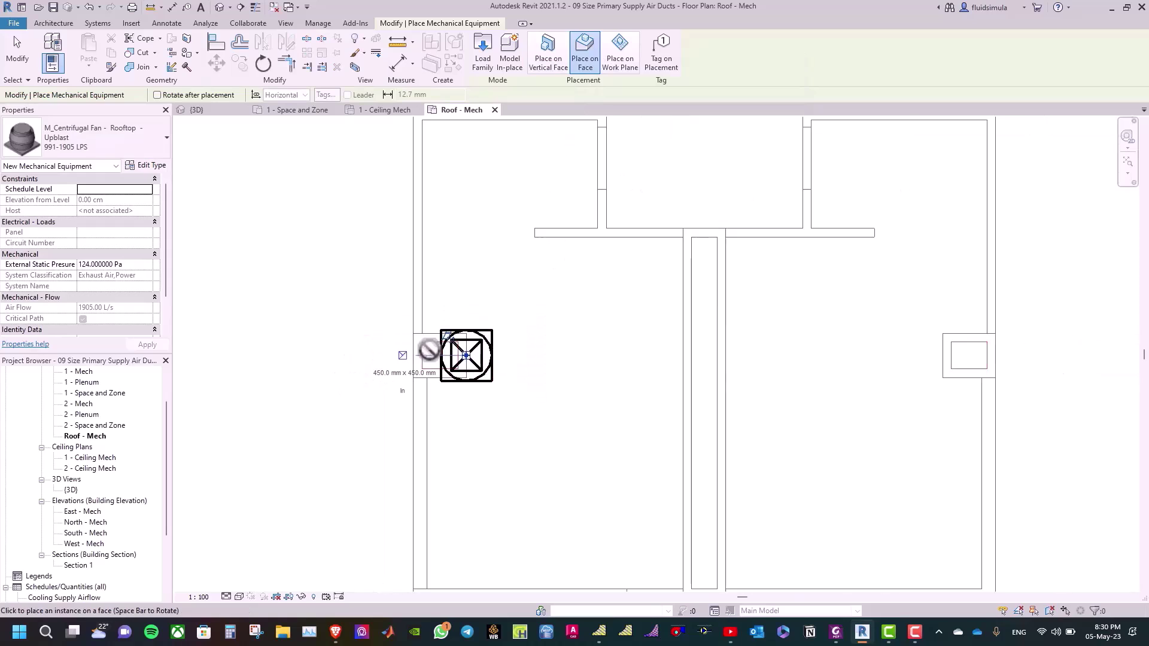
scroll(811, 359, "up", 2)
left_click(824, 343)
scroll(823, 342, "down", 1)
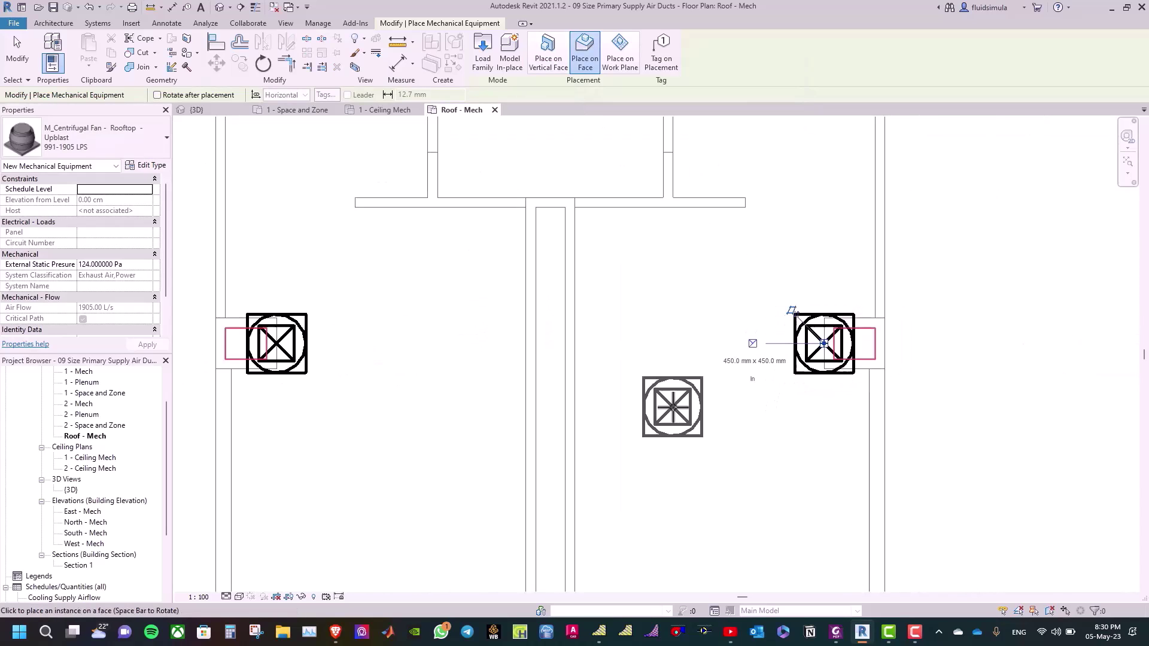
left_click(12, 47)
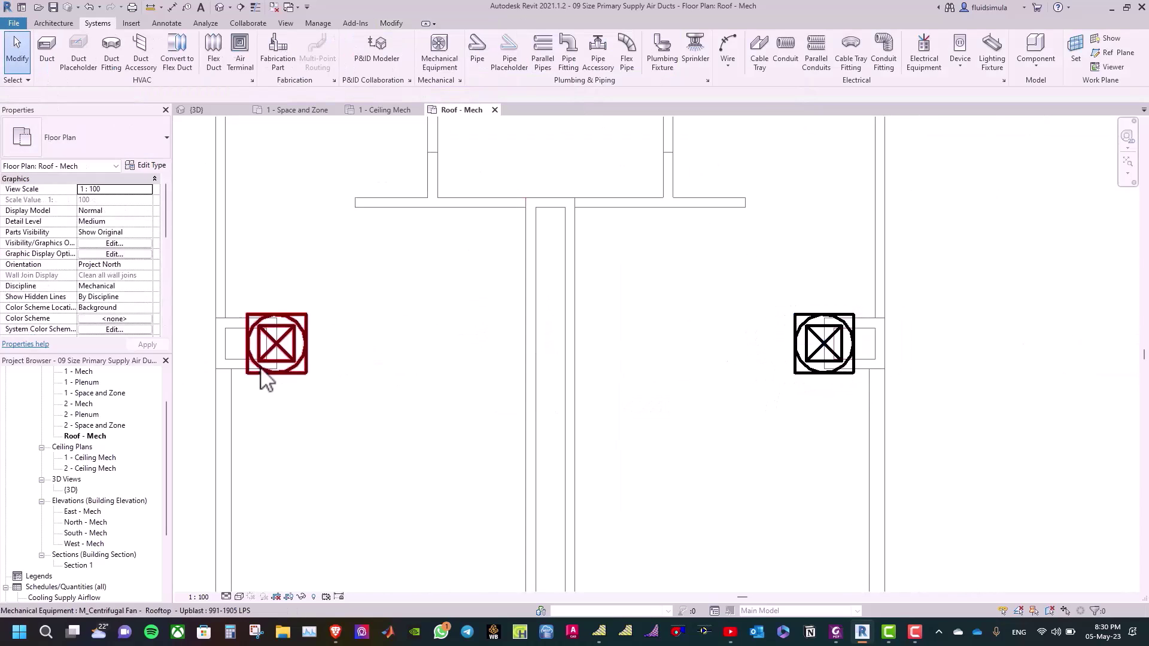
- Drag the left and right fans outward to line up with their duct openings
scroll(277, 353, "up", 1)
scroll(276, 354, "up", 1)
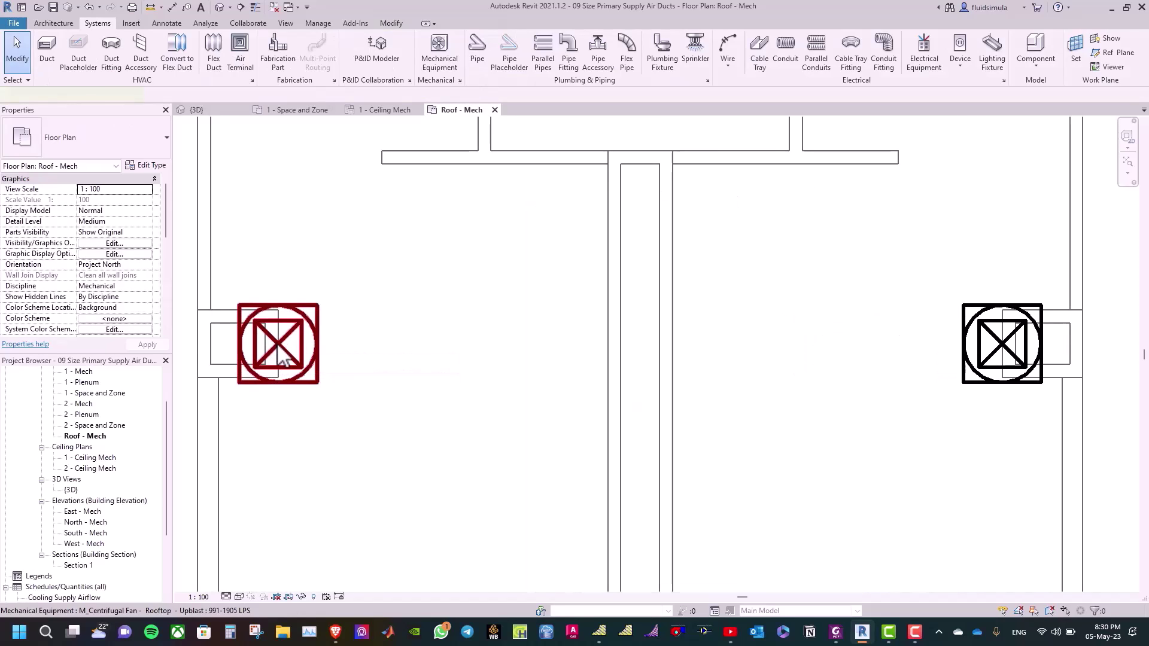
left_click(278, 346)
mouse_move(278, 343)
left_mouse_down()
mouse_move(225, 342)
mouse_move(236, 342)
left_mouse_up()
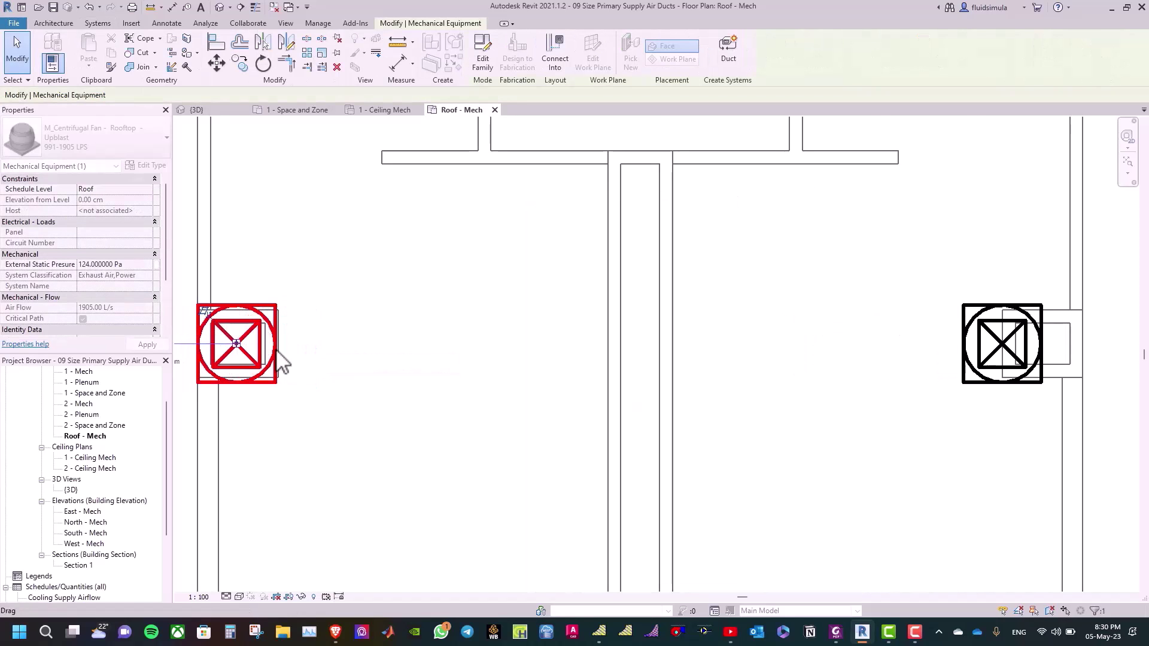
left_click(1001, 344)
left_click_drag(1000, 343, 1044, 356)
left_click(865, 307)
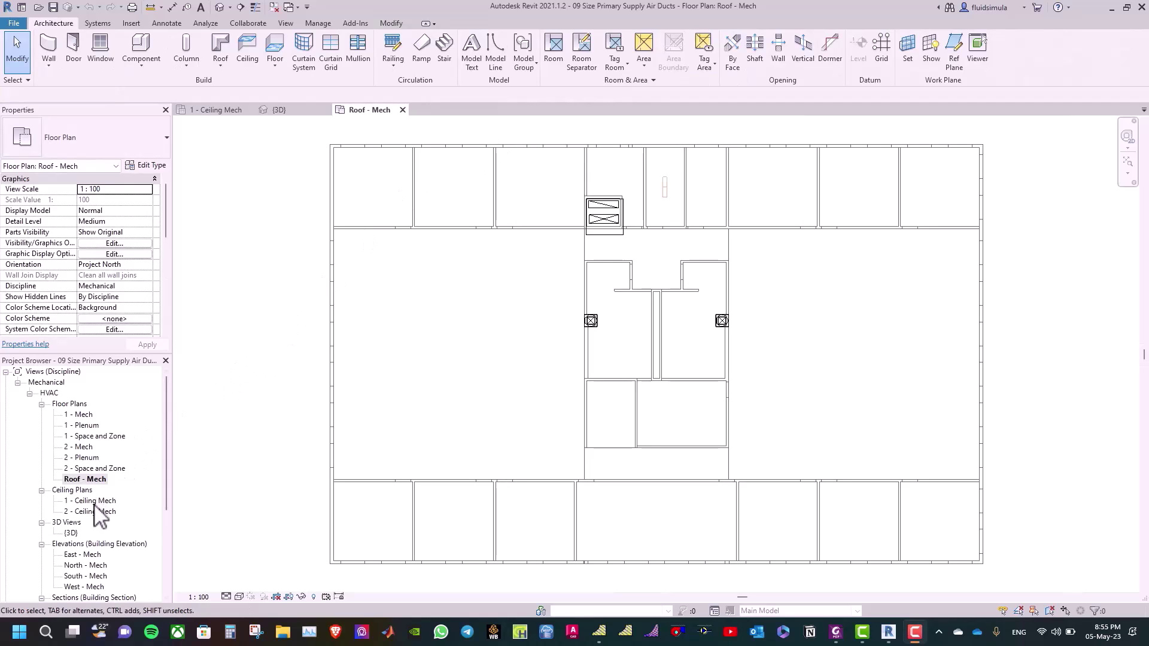
- Open the {3D} view and zoom in on the rooftop AC unit and both fans
double_click(72, 533)
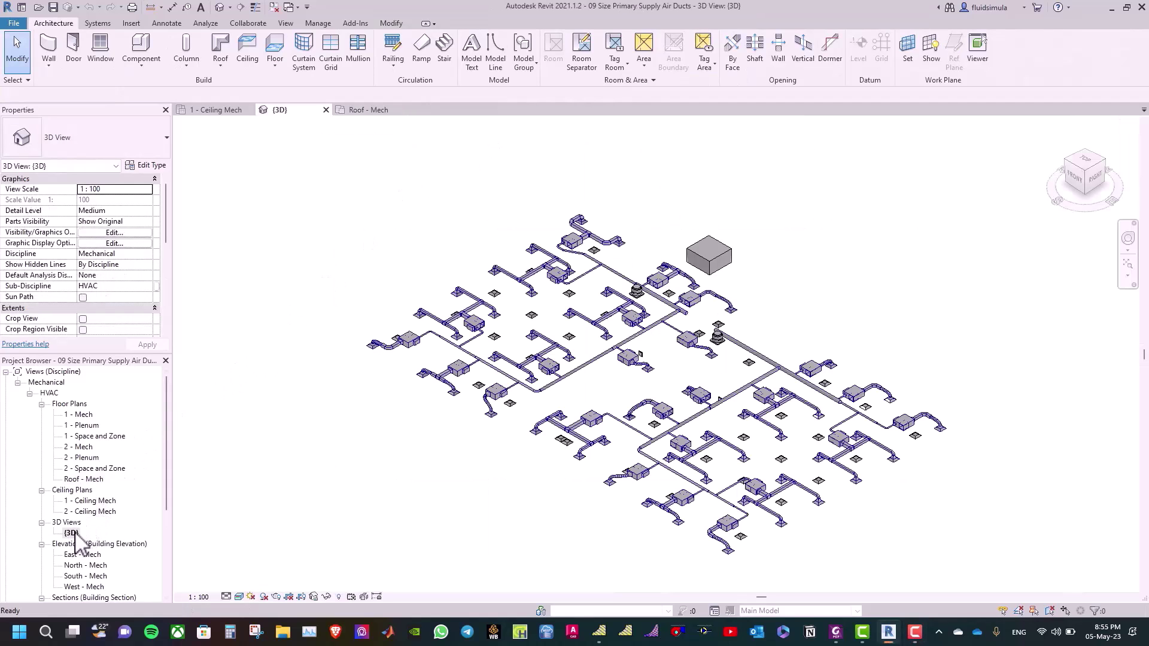
scroll(683, 274, "up", 1)
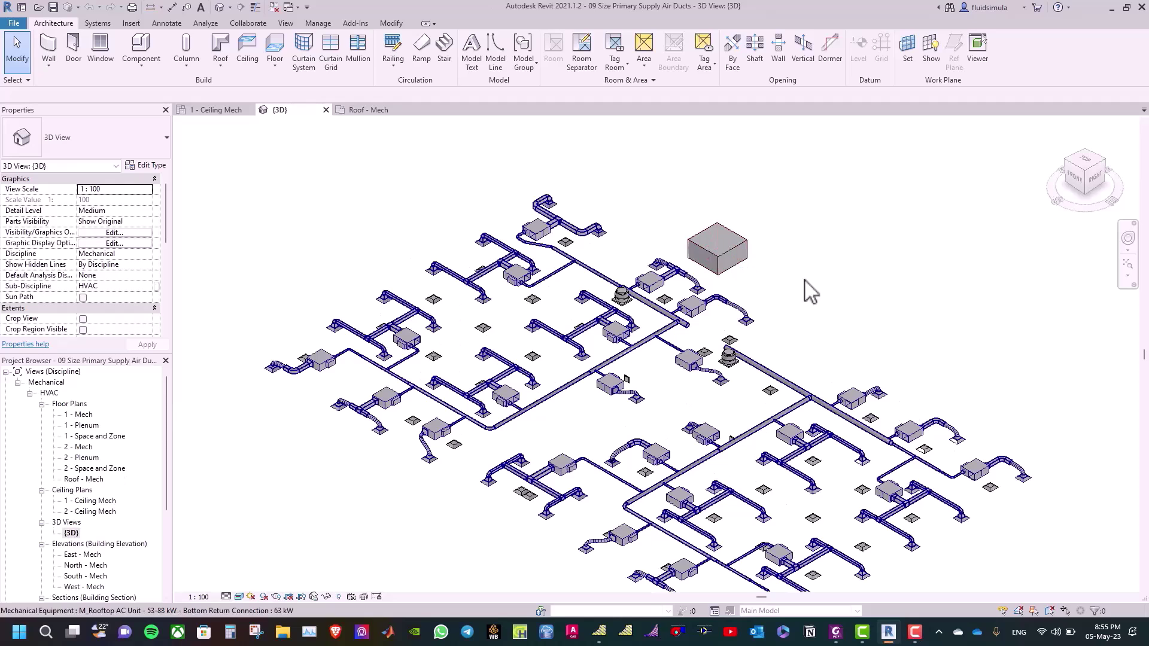
scroll(738, 372, "up", 1)
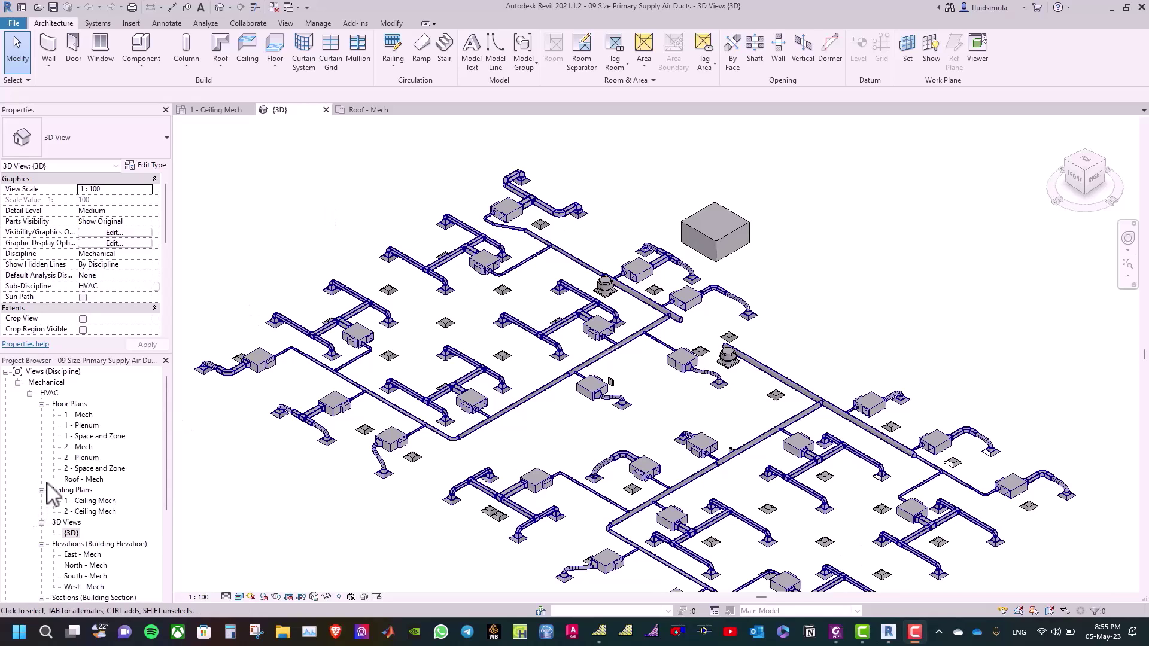
- Open the 1 - Ceiling Mech plan and turn on the Sections annotation category
double_click(91, 502)
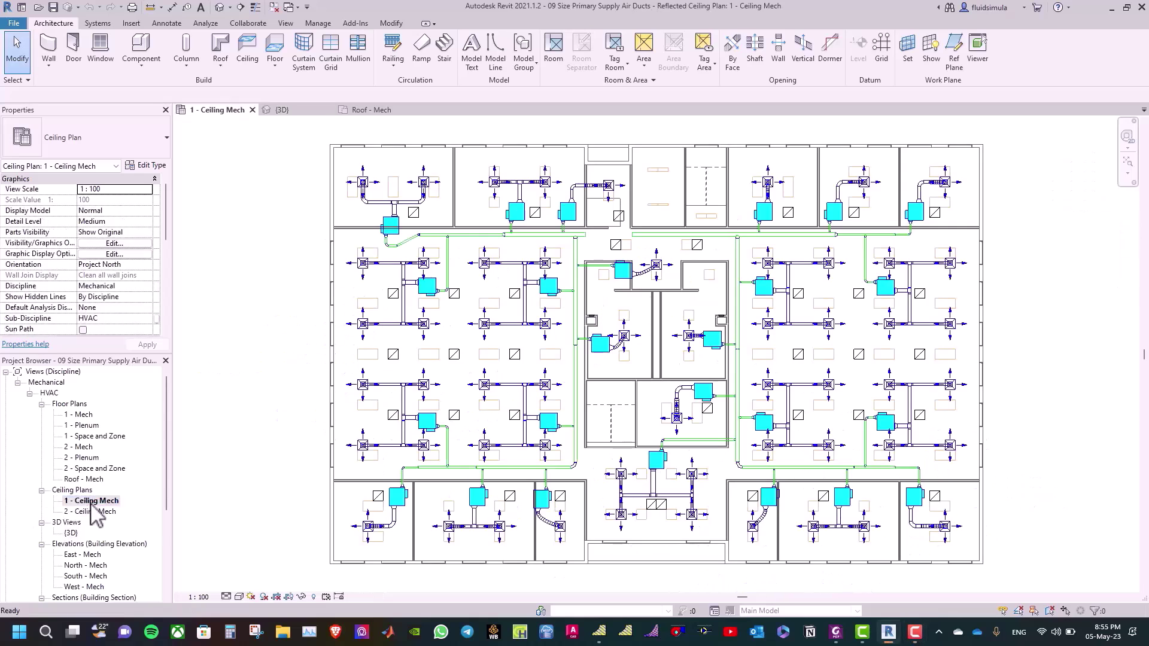
key("g")
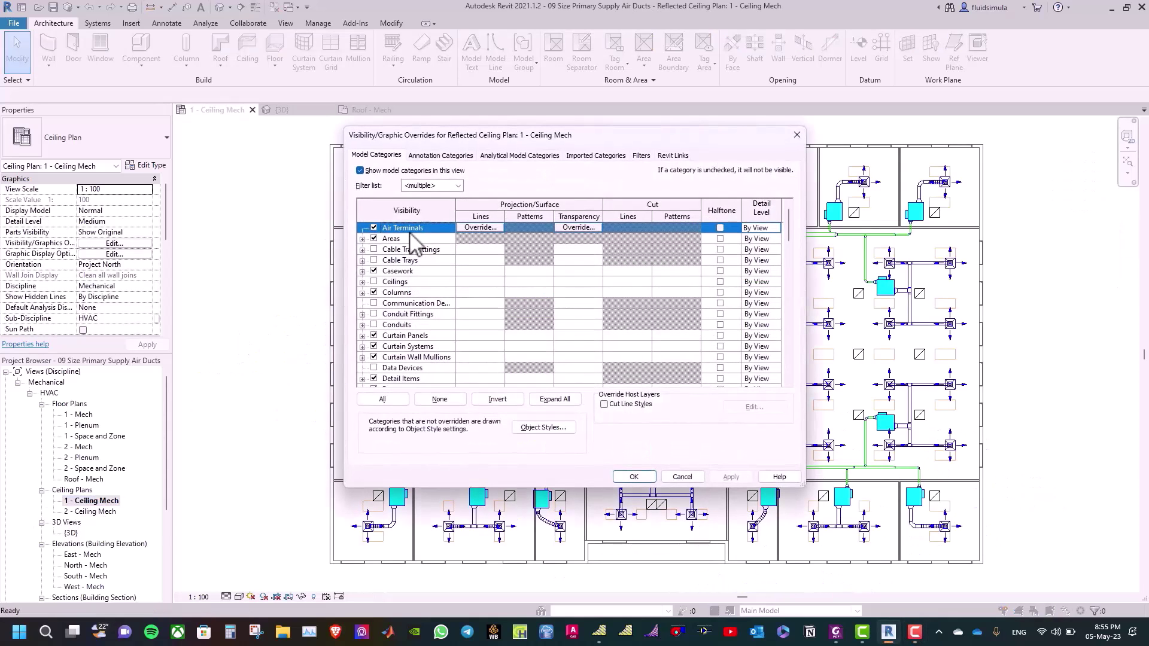
left_click(443, 156)
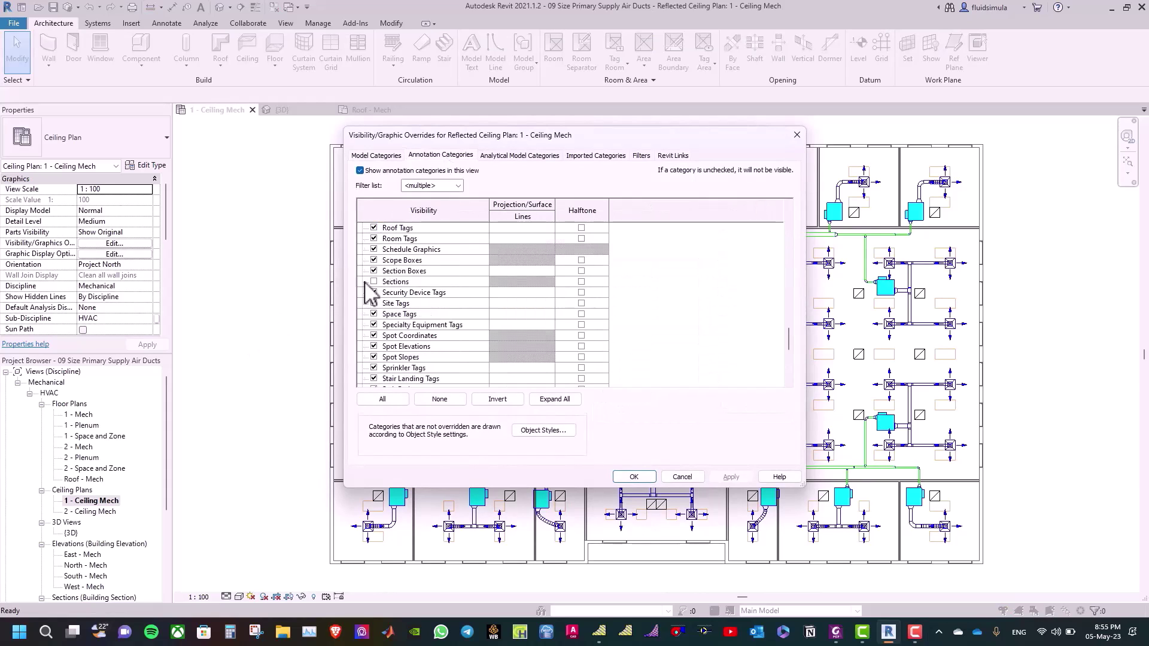
left_click(389, 282)
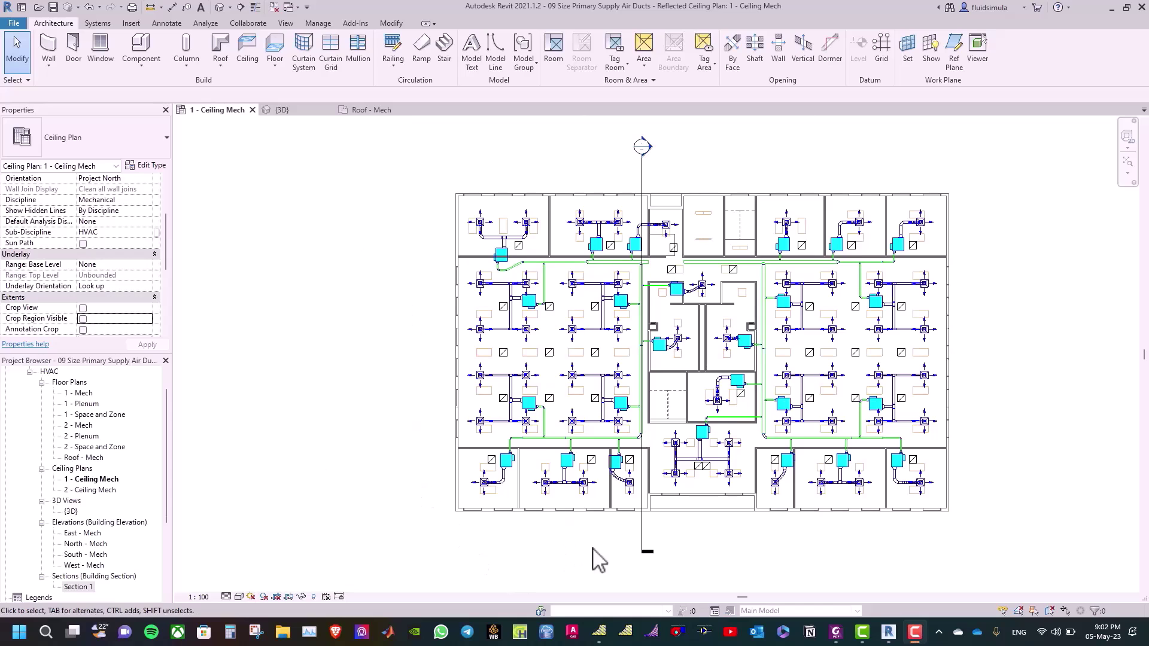
- Shorten Section 1 to the central core and split it with a jog through the central fan
left_click(646, 543)
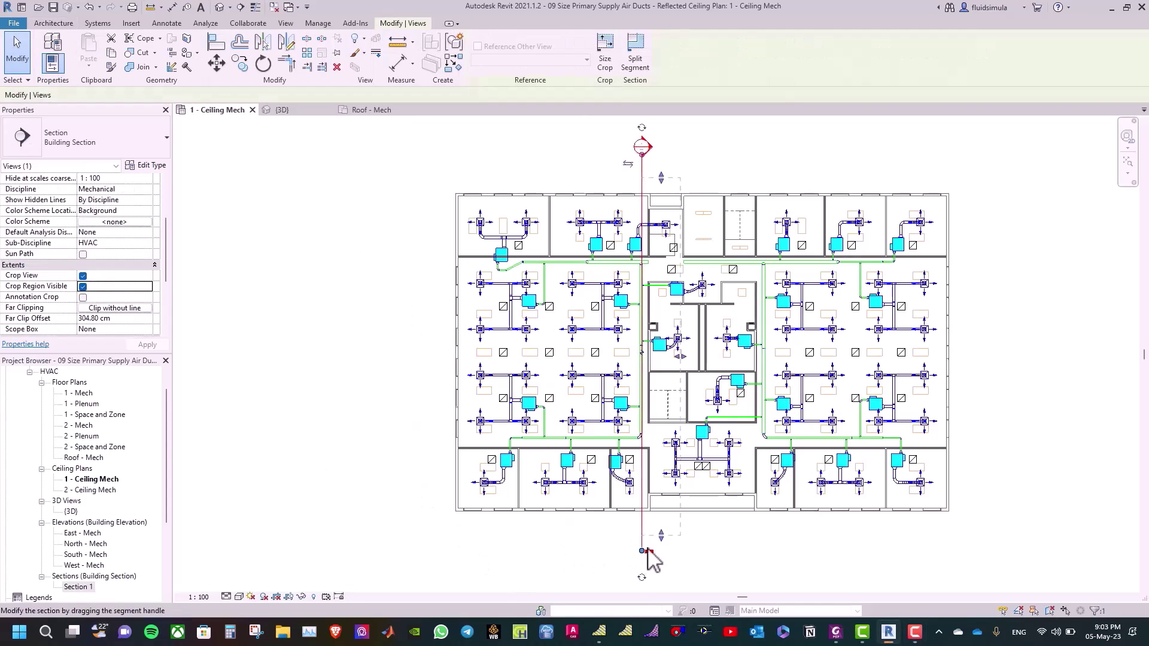
left_click_drag(659, 540, 672, 336)
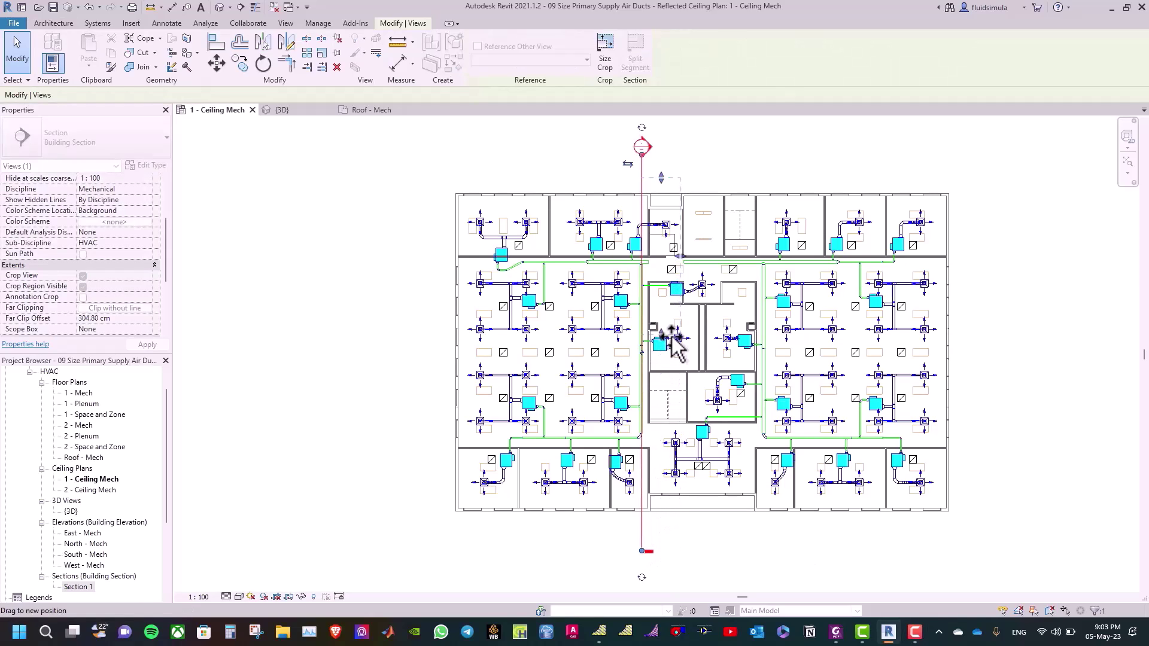
left_click_drag(672, 337, 666, 333)
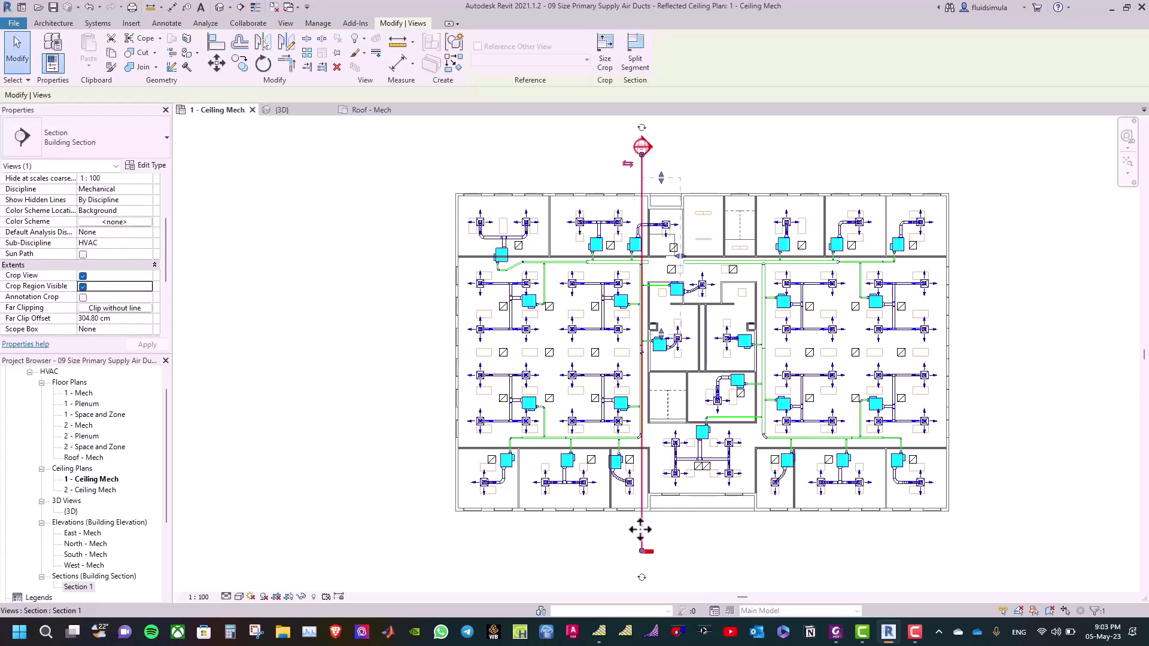
left_click(645, 550)
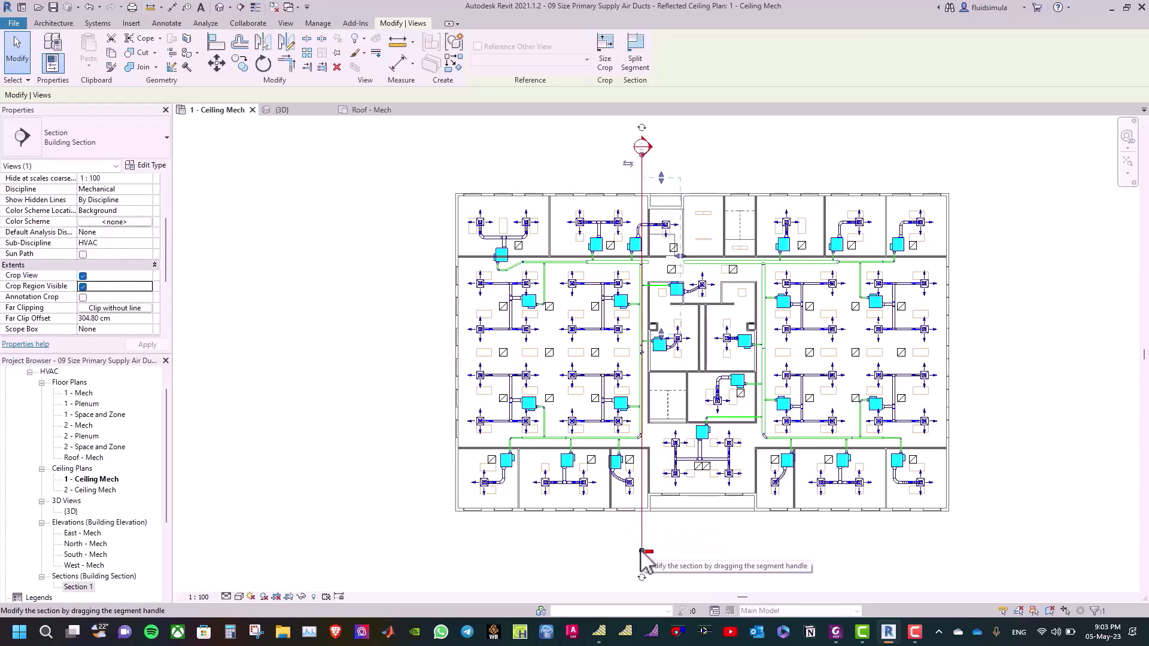
left_click(642, 356)
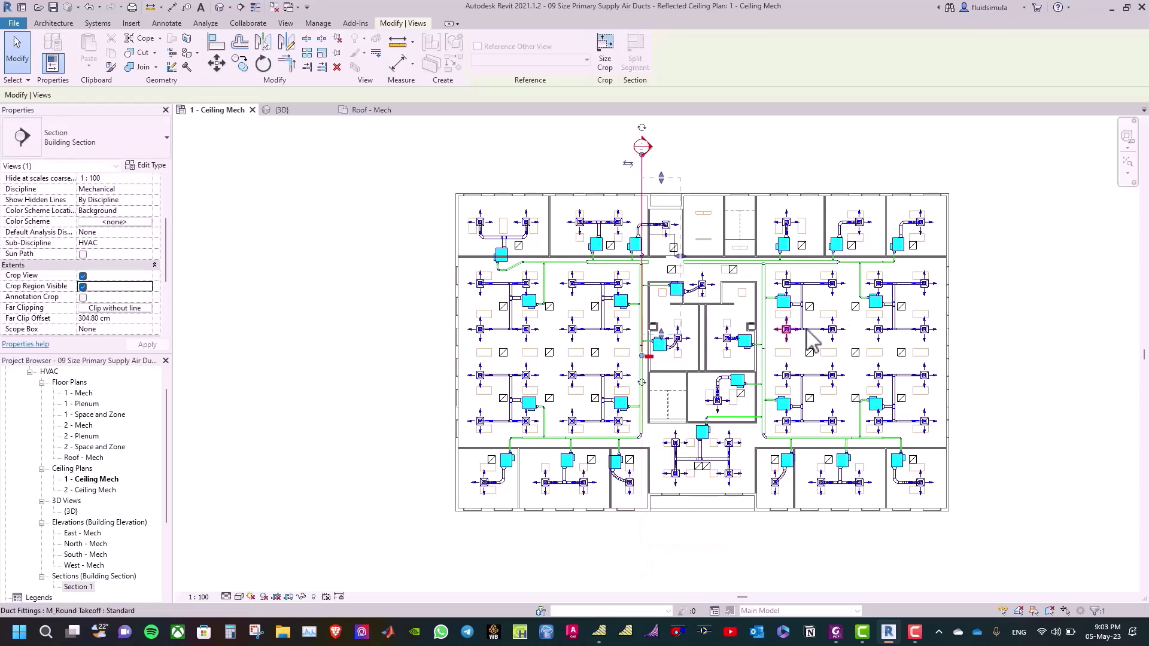
left_click(1000, 323)
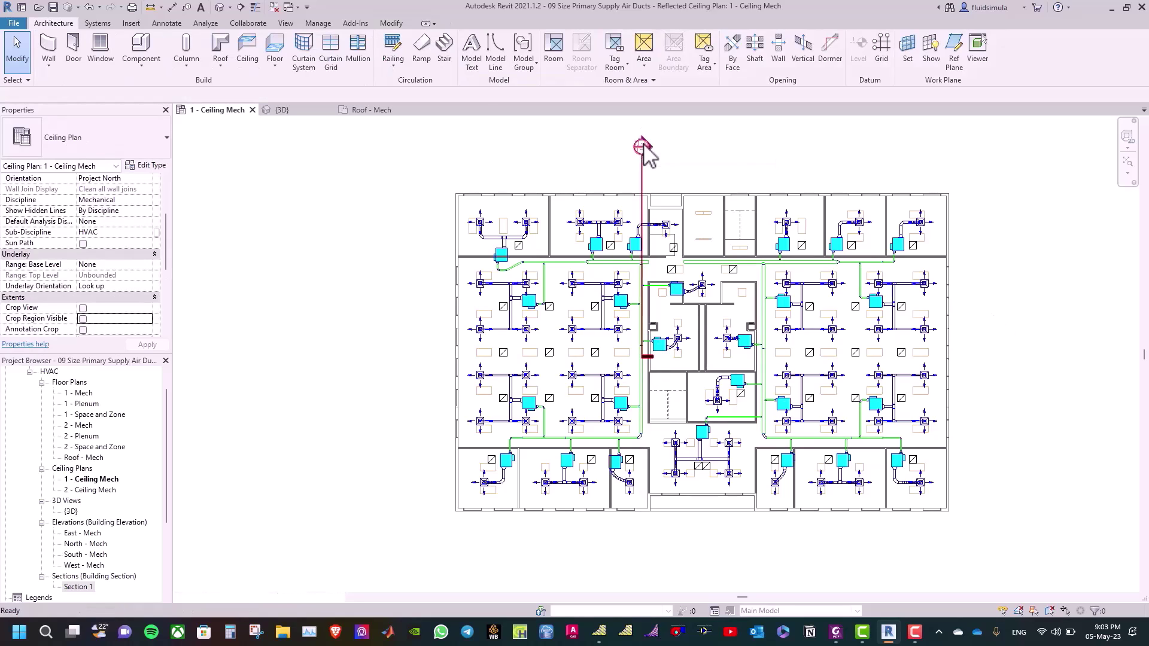
- Open the Section 1 view and set its detail level to Fine
double_click(643, 147)
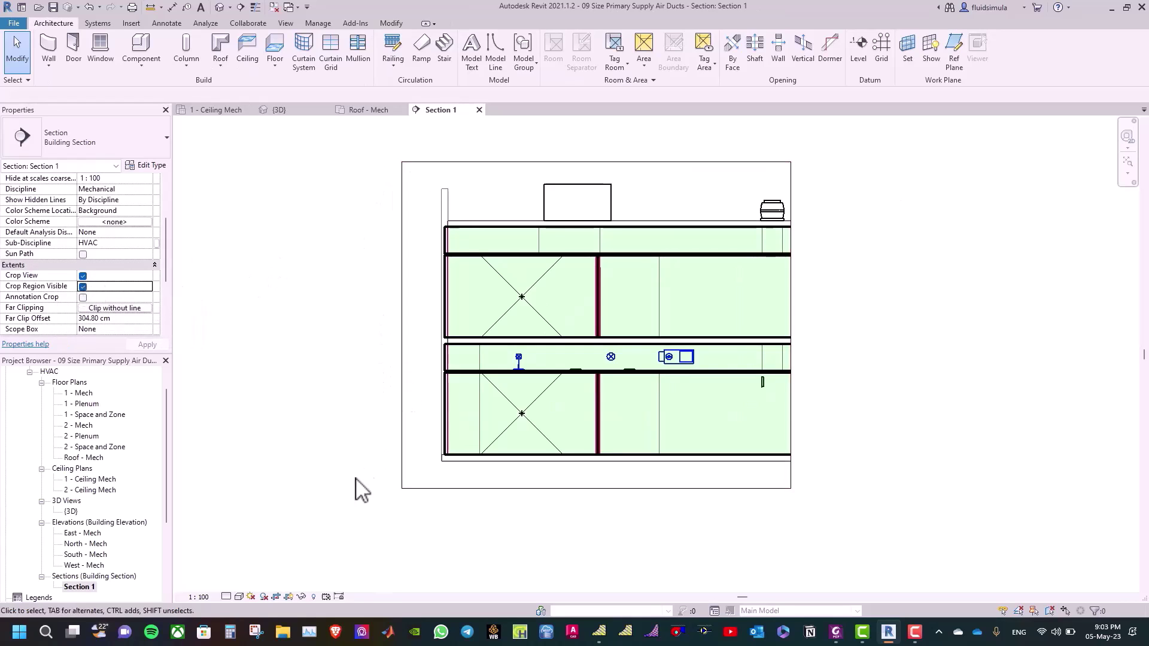
left_click(226, 597)
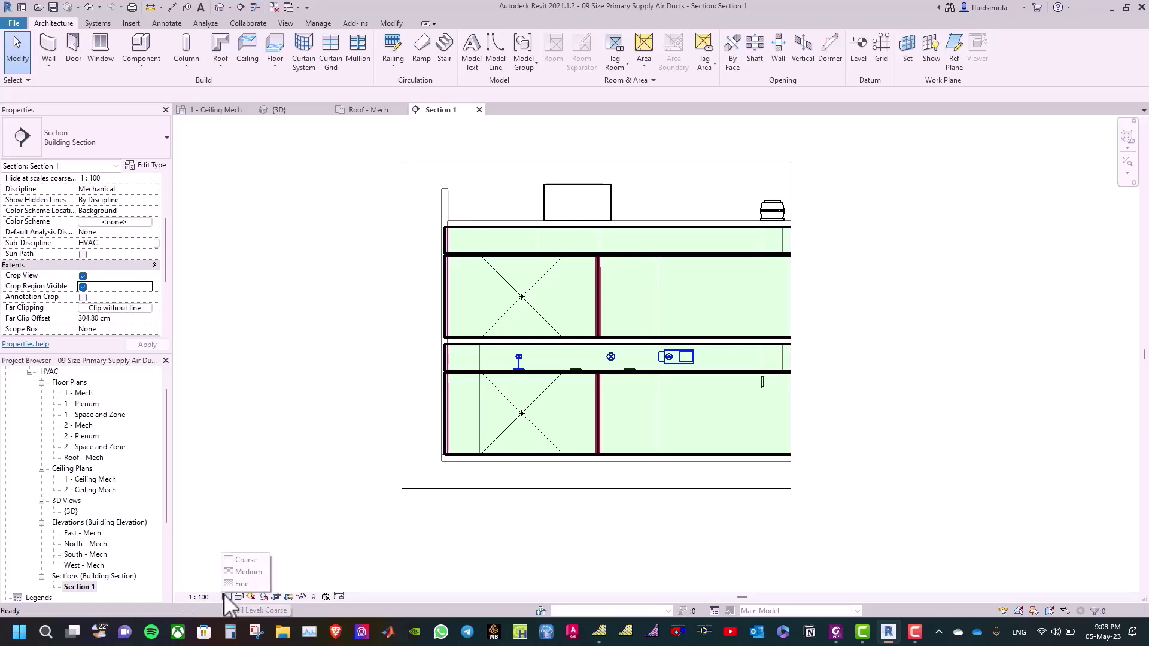
left_click(240, 584)
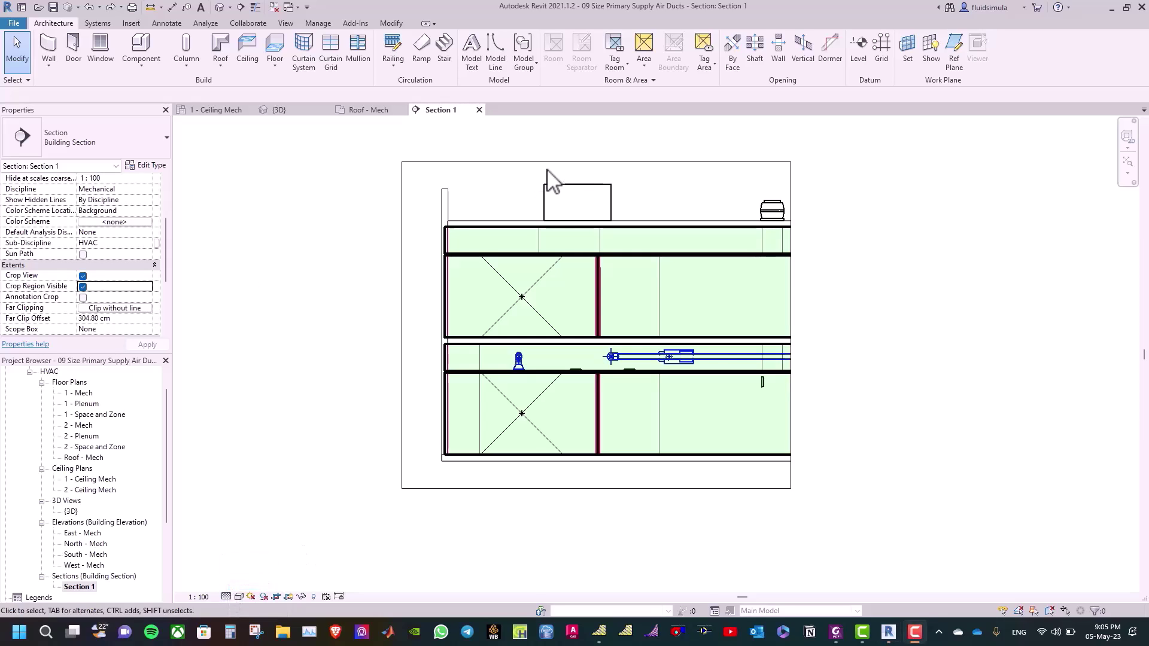
- Extend the crop region upward and downward, then hide the crop region boundary
left_click(567, 163)
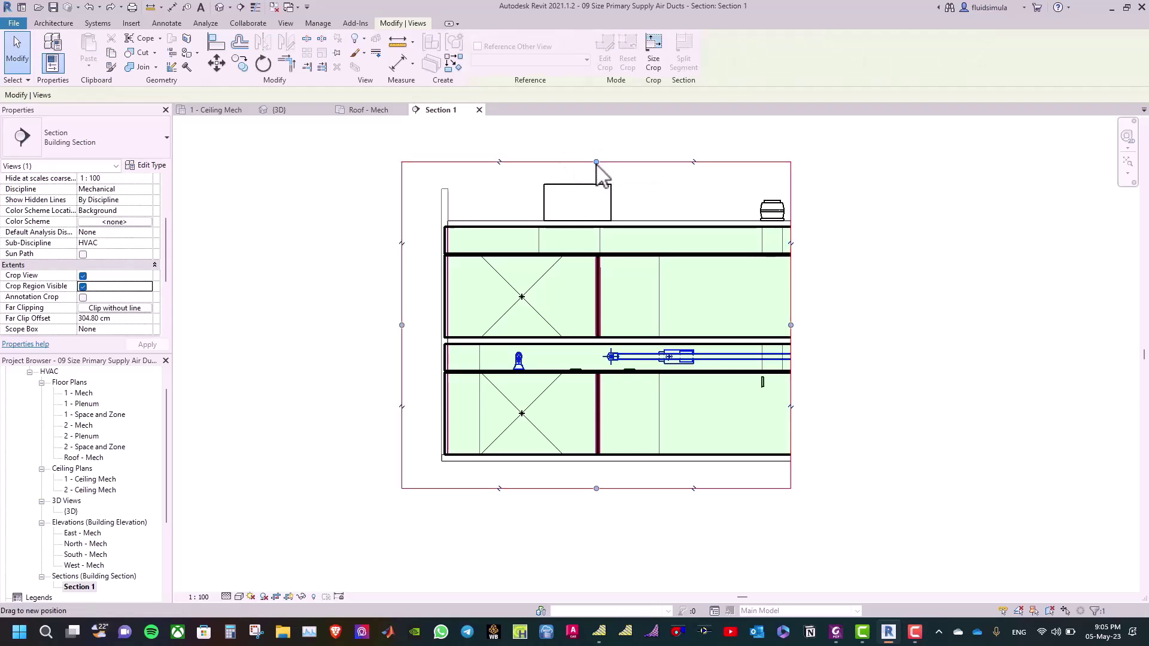
left_click_drag(596, 162, 597, 141)
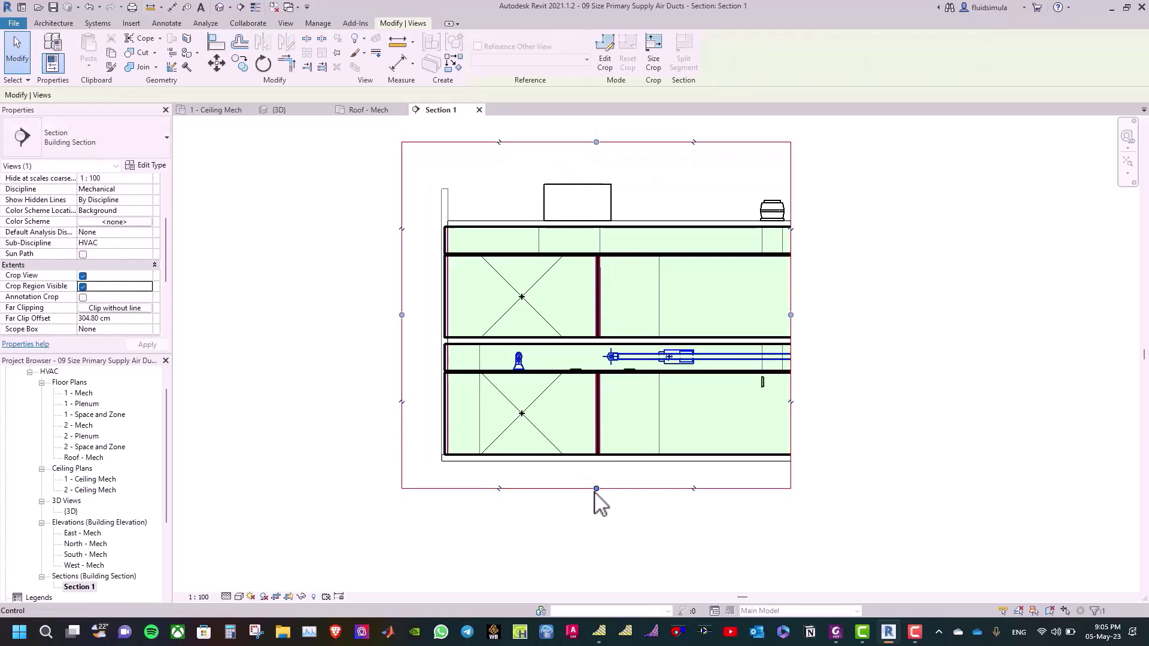
left_click_drag(596, 489, 597, 513)
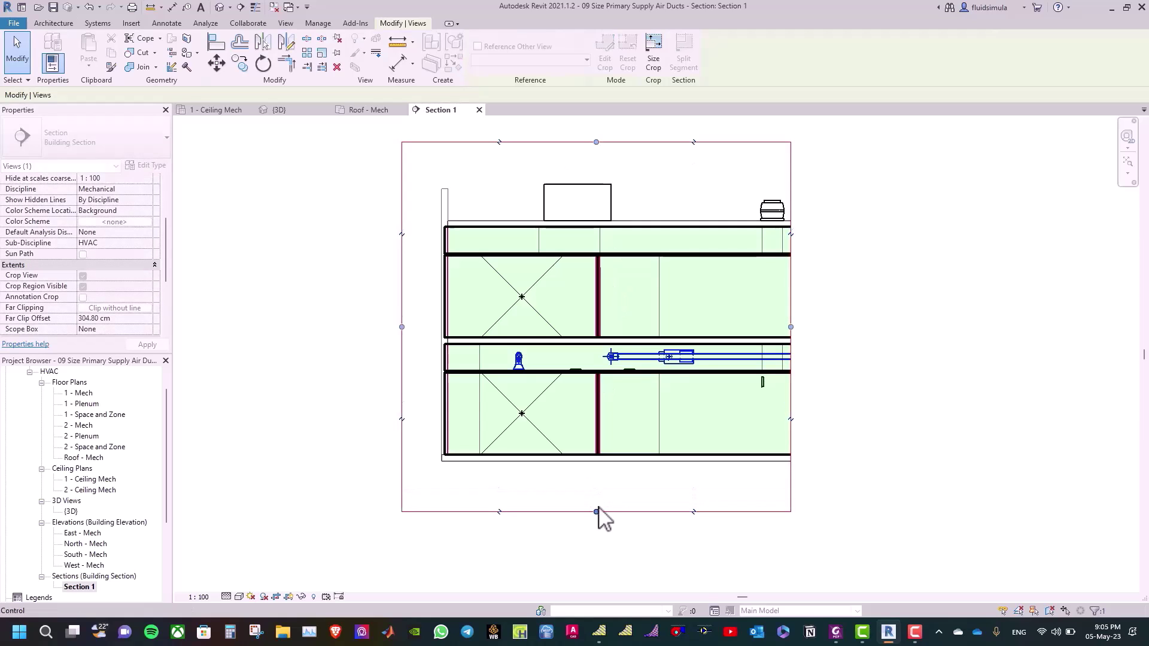
left_click(585, 546)
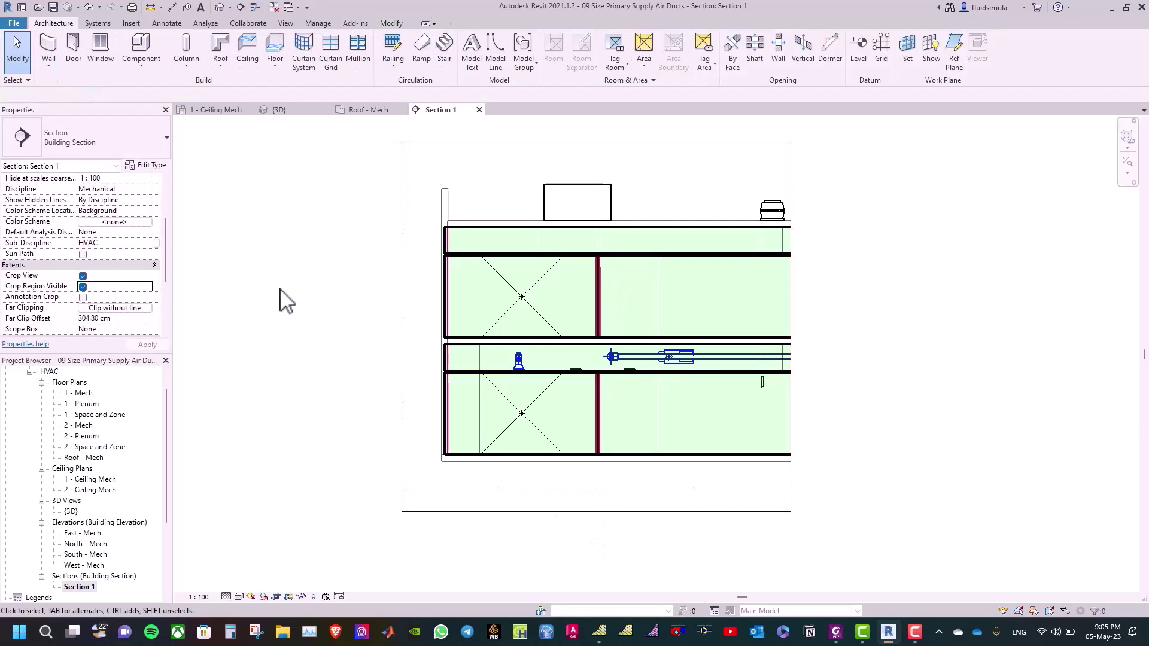
left_click(402, 197)
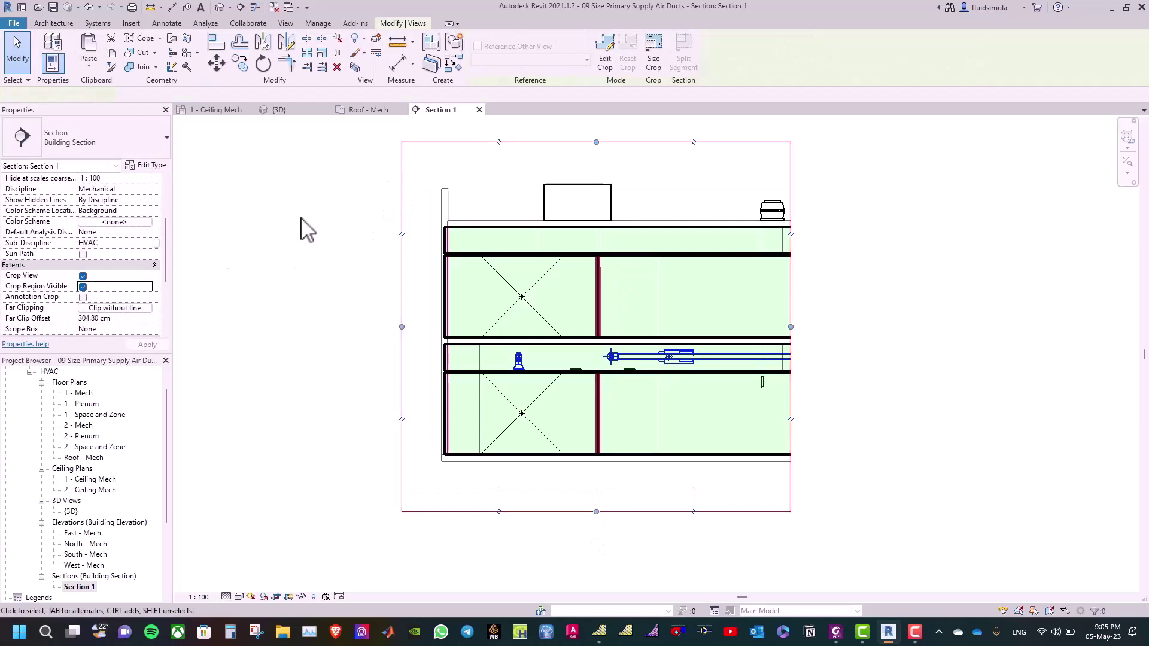
left_click(83, 287)
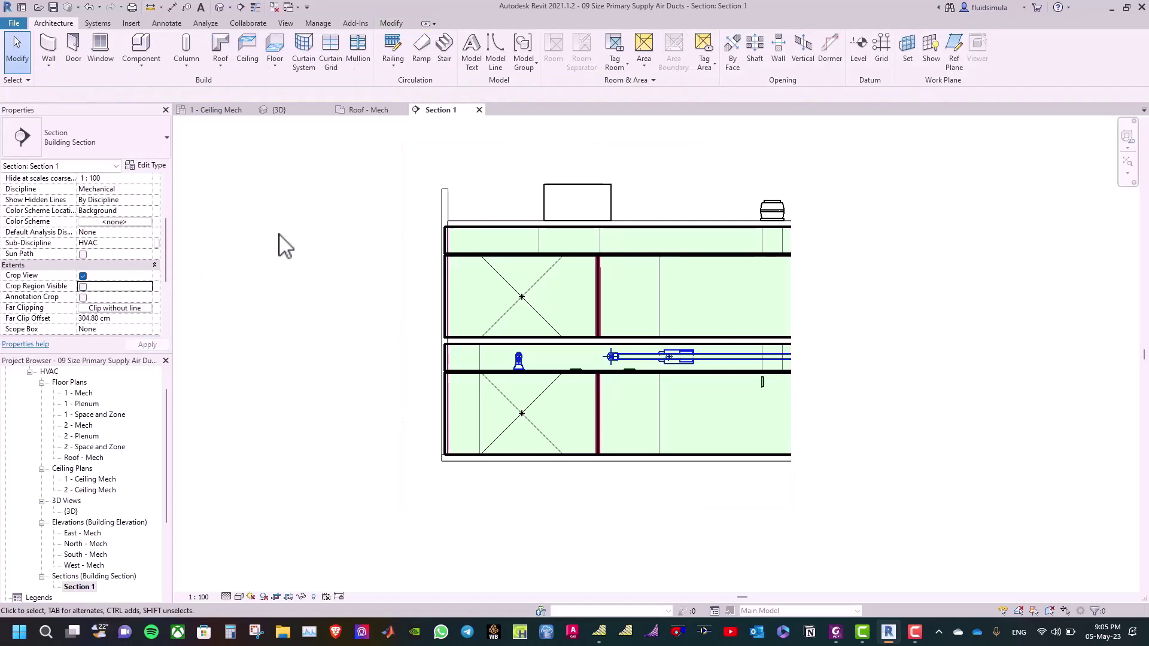
- Start a duct from the rooftop unit's connector using Mitered Elbows / Tees at 900 mm height
left_click(579, 191)
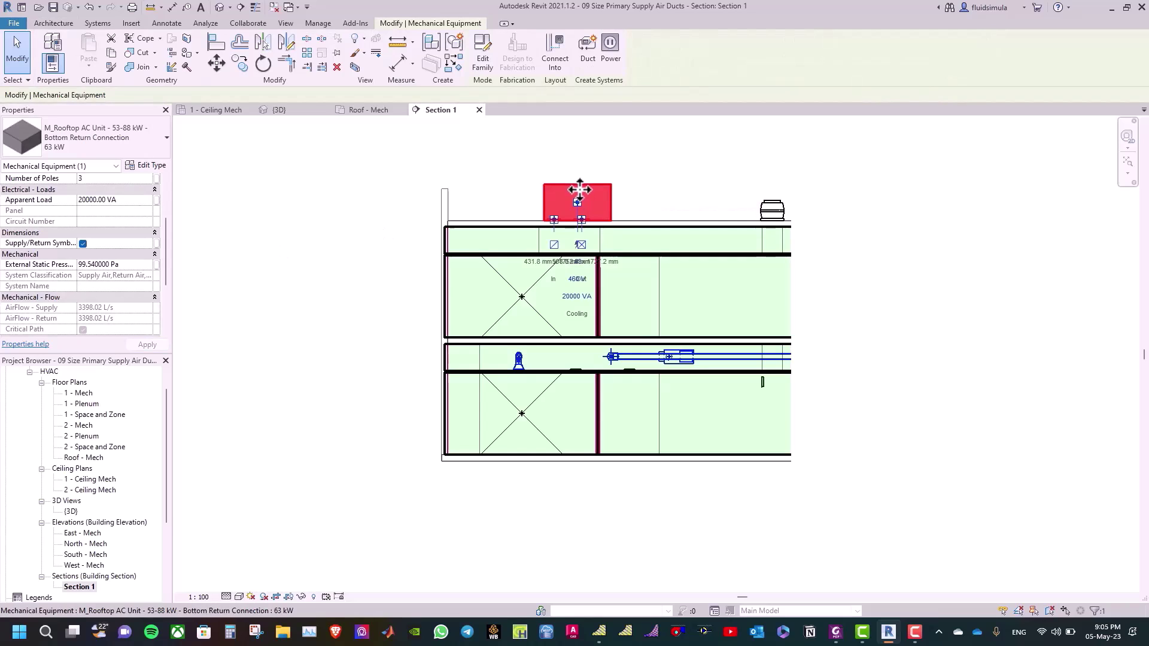
scroll(584, 227, "up", 1)
right_click(585, 217)
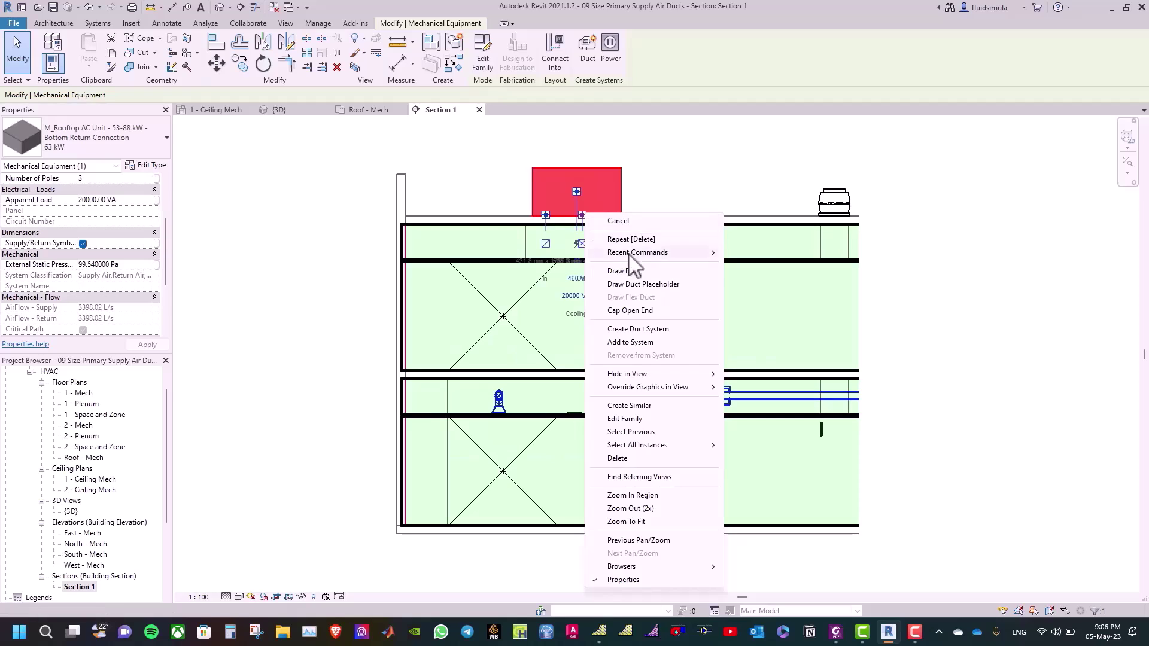
left_click(623, 271)
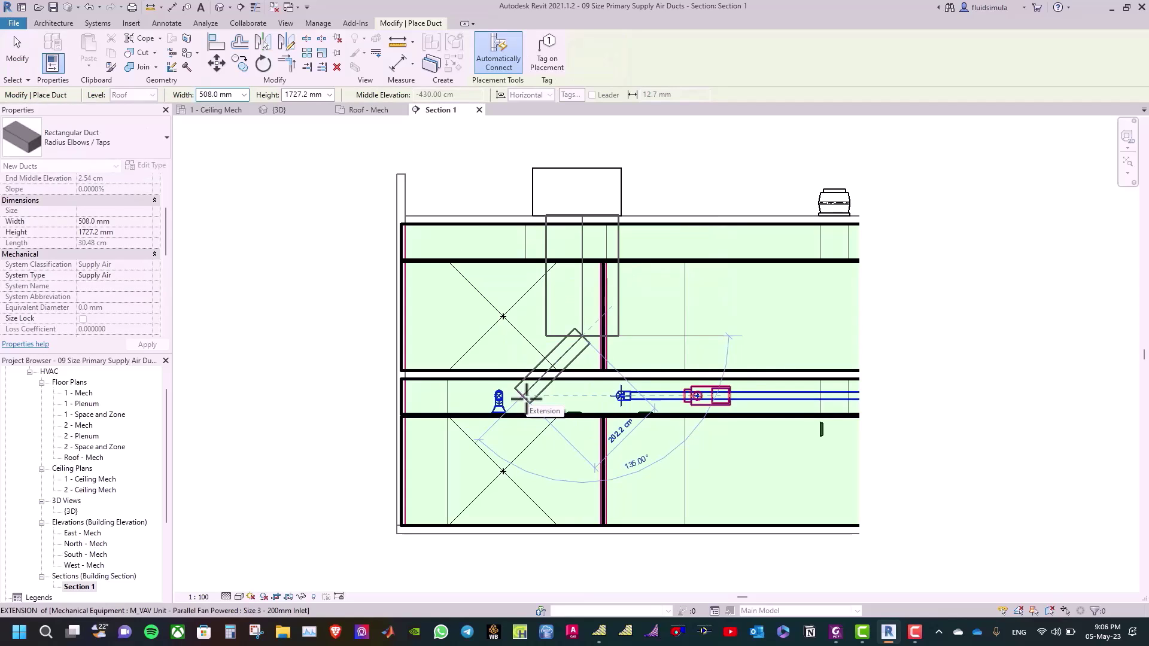
left_click(145, 155)
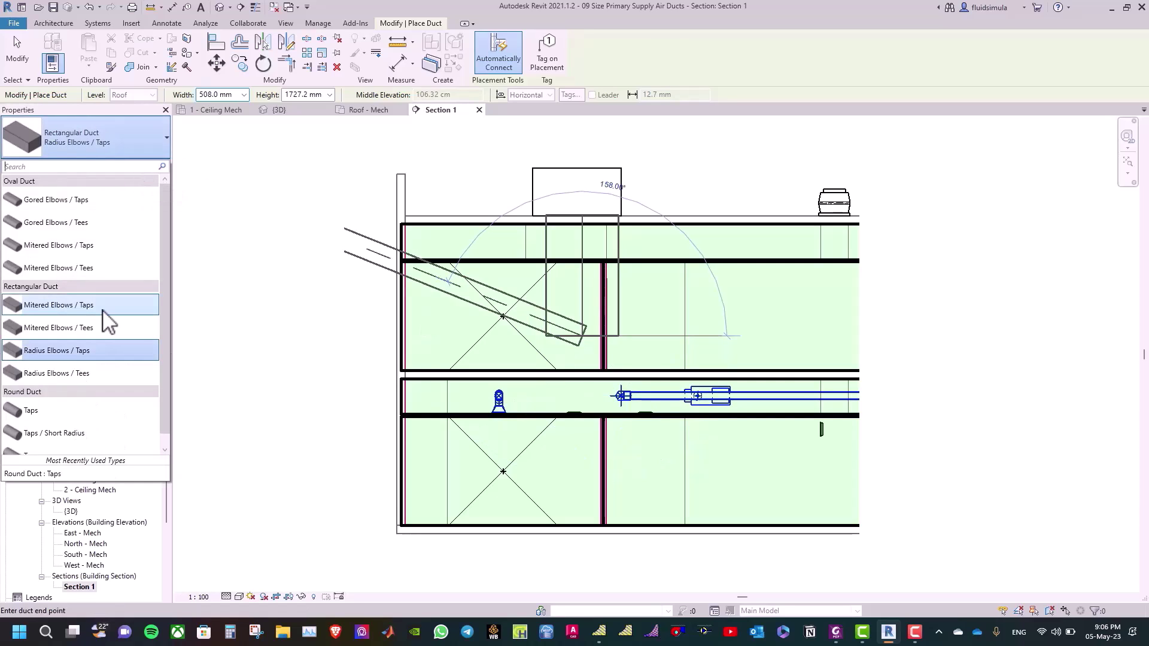
left_click(103, 327)
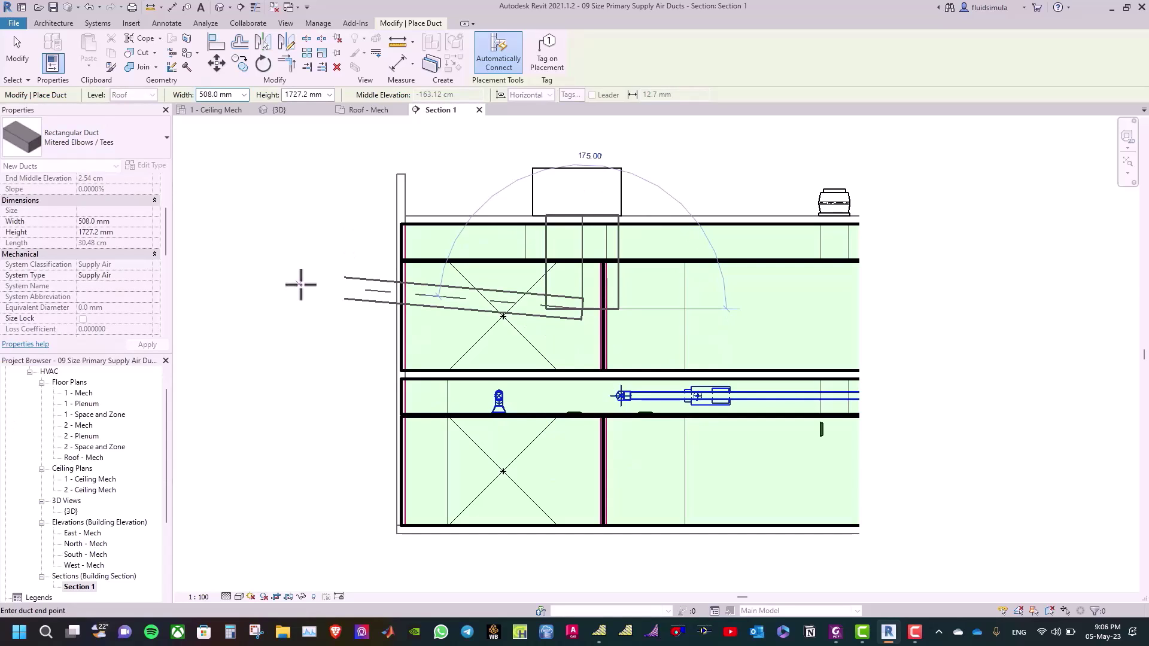
left_click(312, 99)
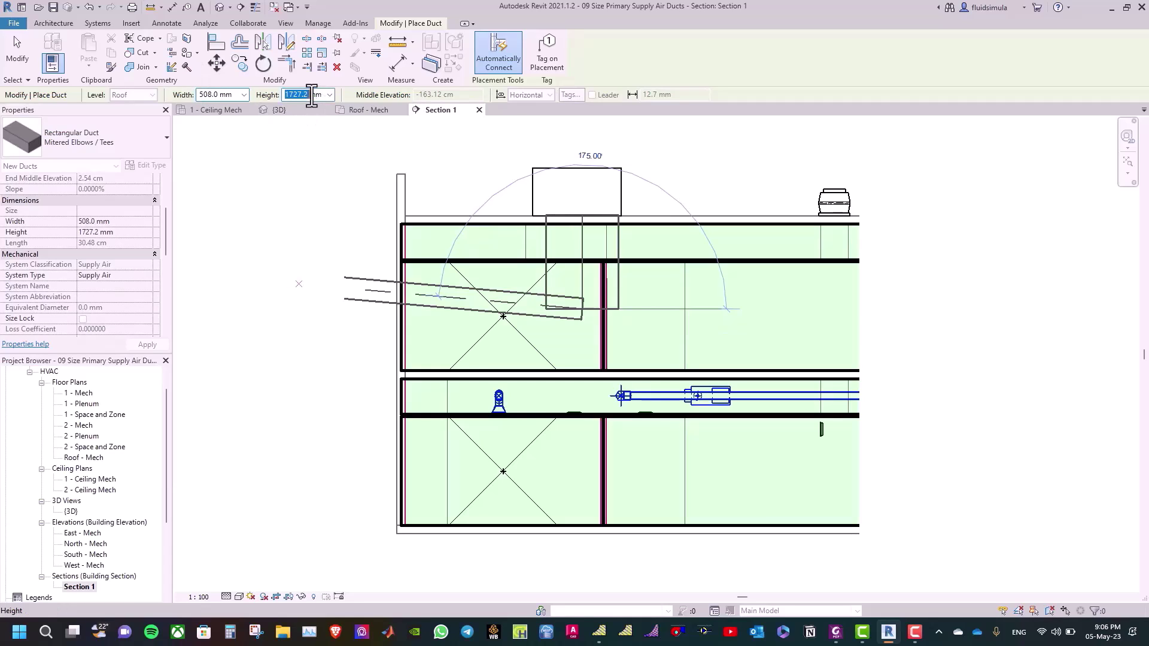
type("900")
key("Return")
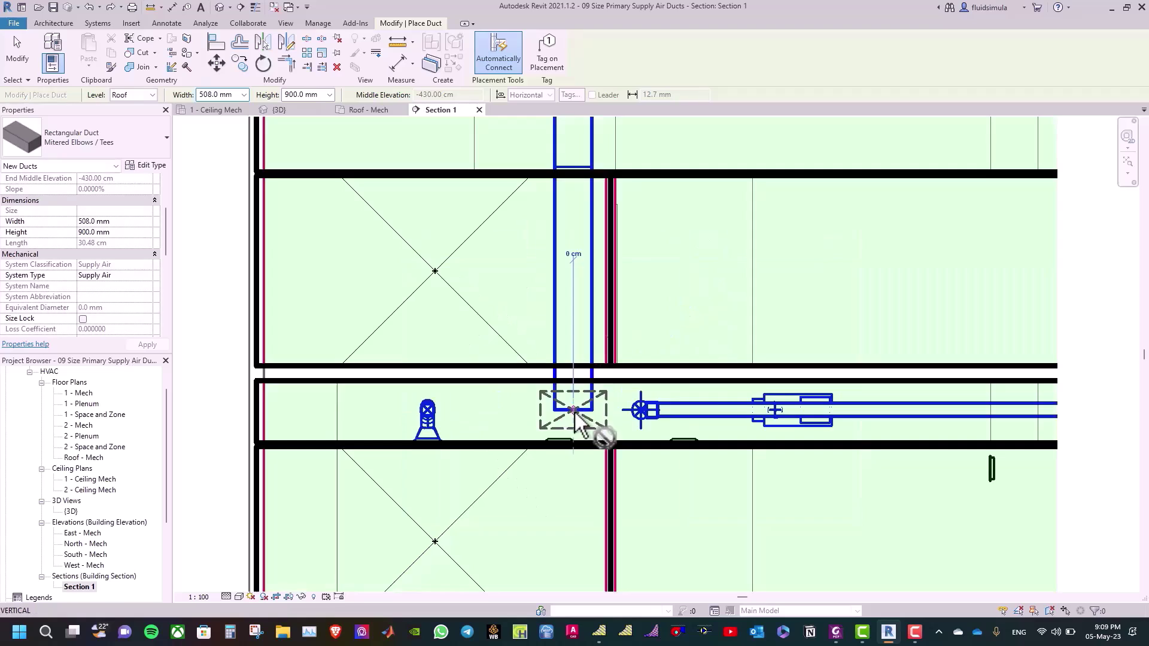
- Draw the duct down to VAV level and across to the VAV inlet, then inspect it
left_click(573, 410)
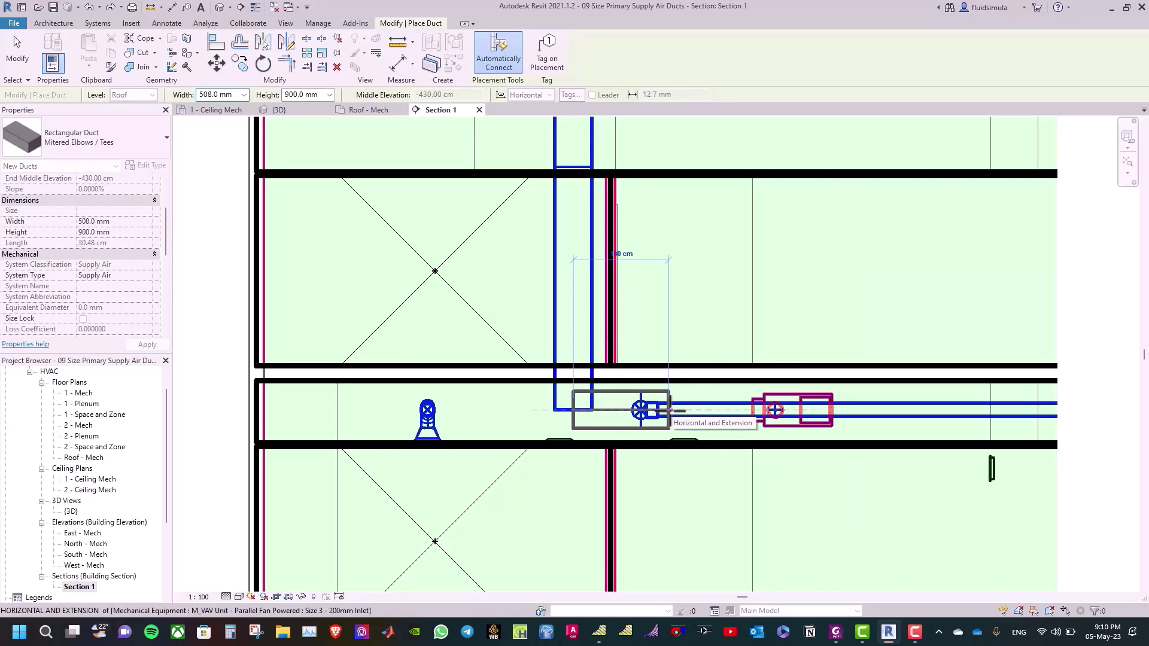
left_click(670, 411)
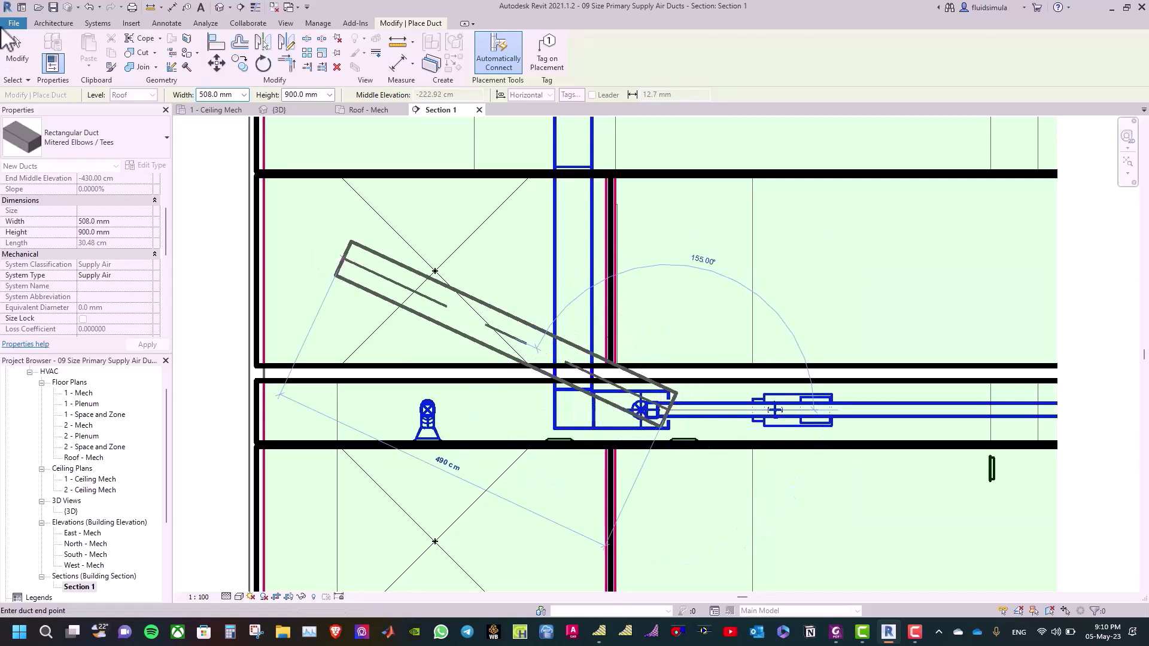
left_click(17, 48)
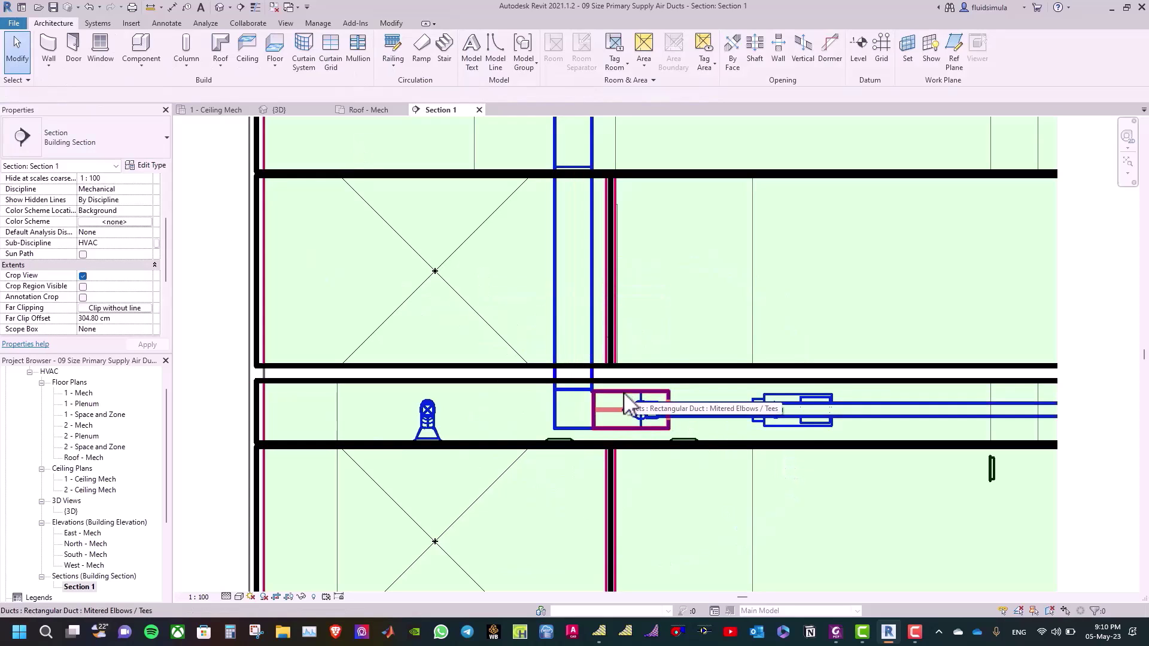
left_click(624, 395)
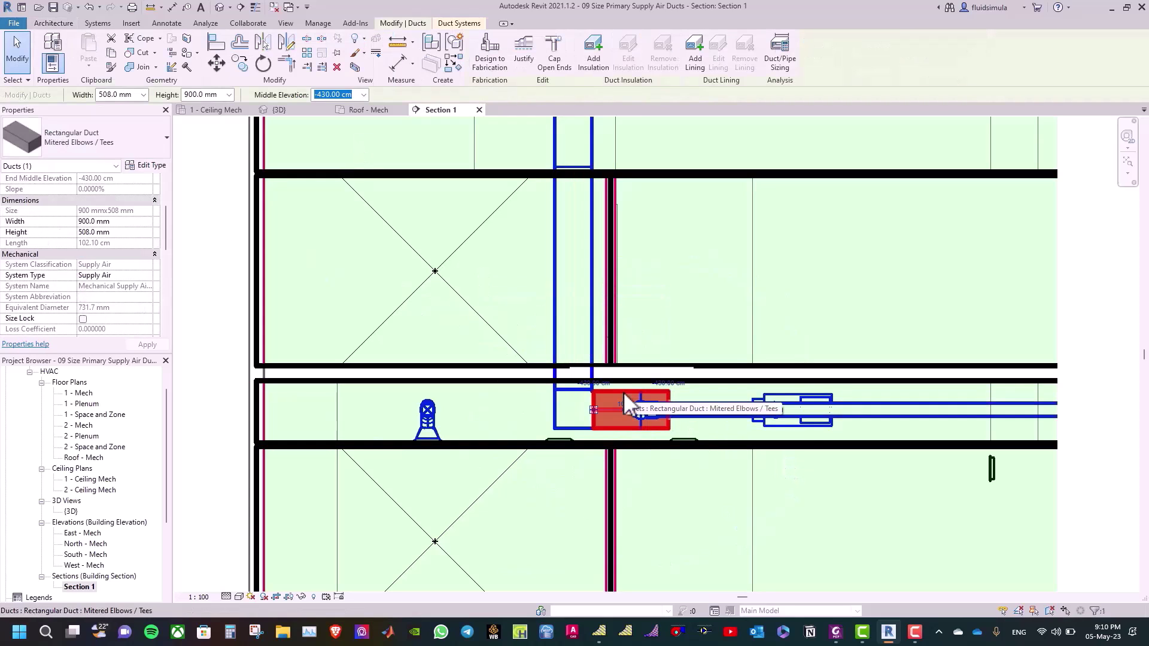
left_click(554, 57)
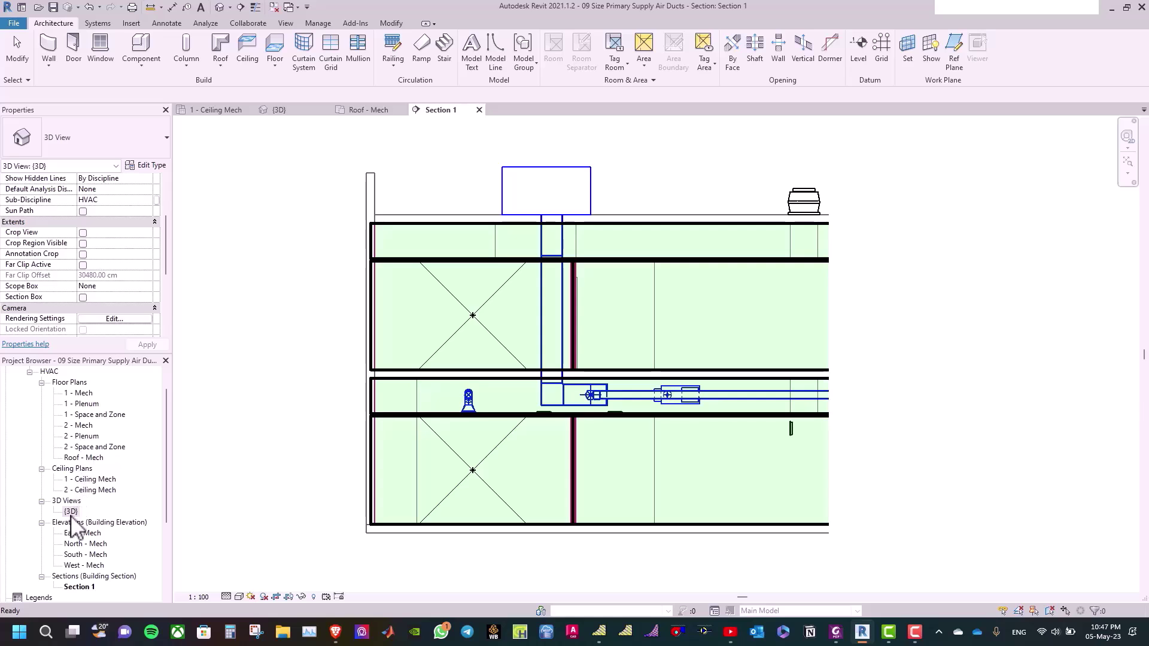
- Open the {3D} view of the ductwork
double_click(71, 512)
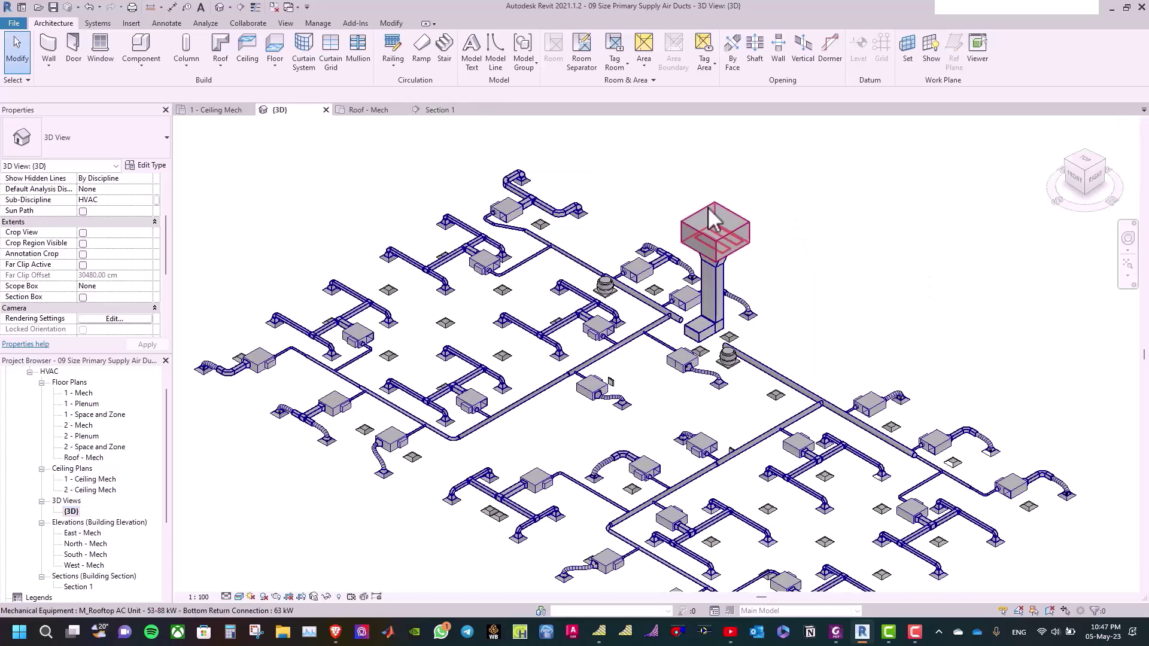
scroll(676, 270, "up", 3)
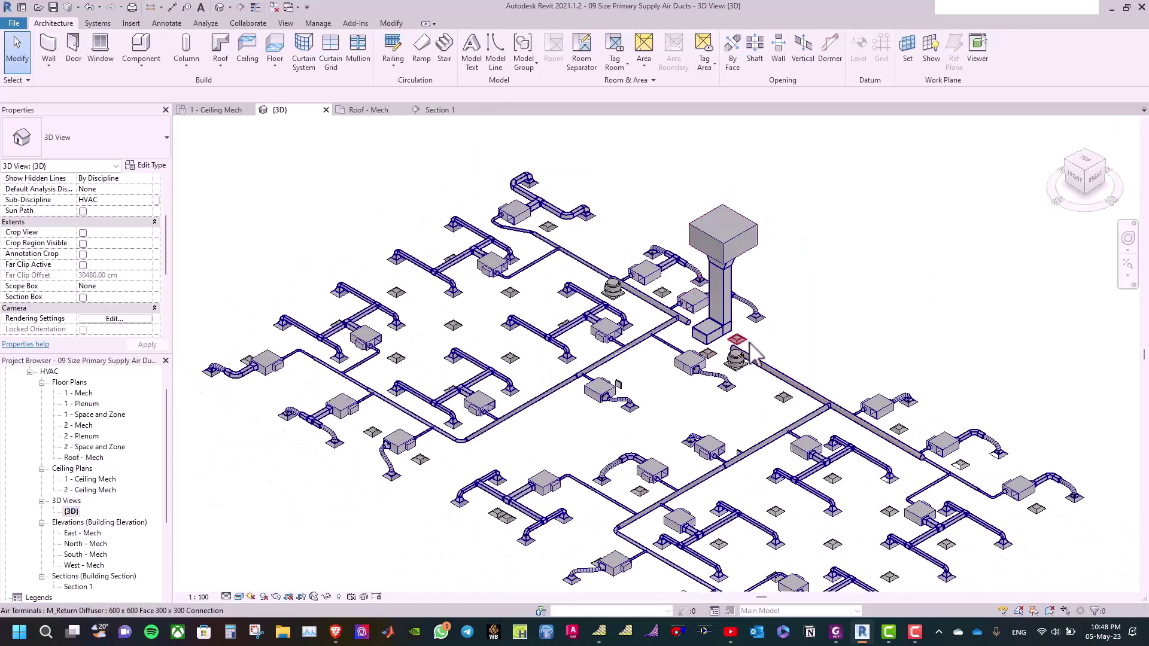
scroll(611, 252, "down", 1)
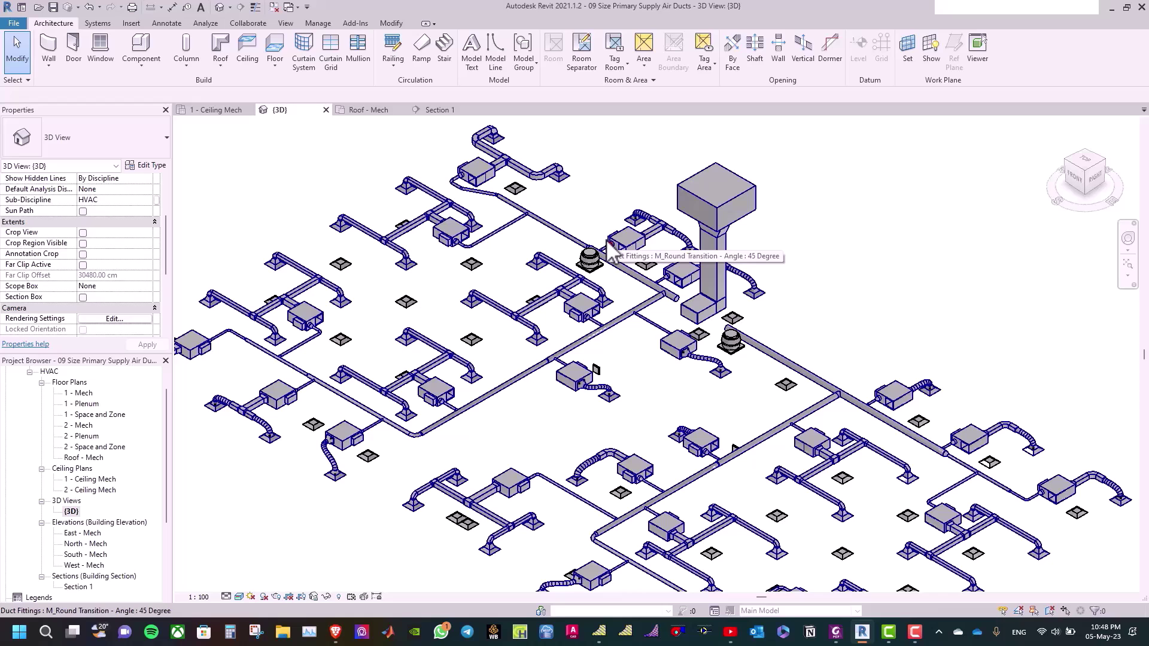
scroll(689, 284, "up", 2)
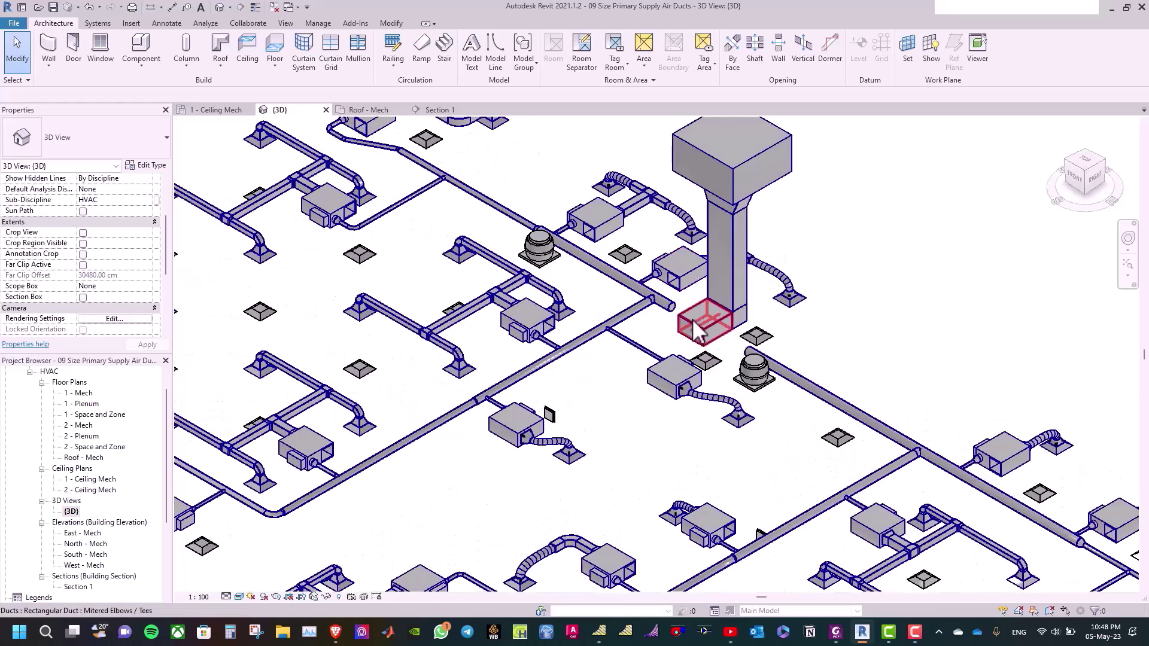
- Use Trim/Extend Single Element to extend the round main to the rectangular supply riser
left_click(391, 23)
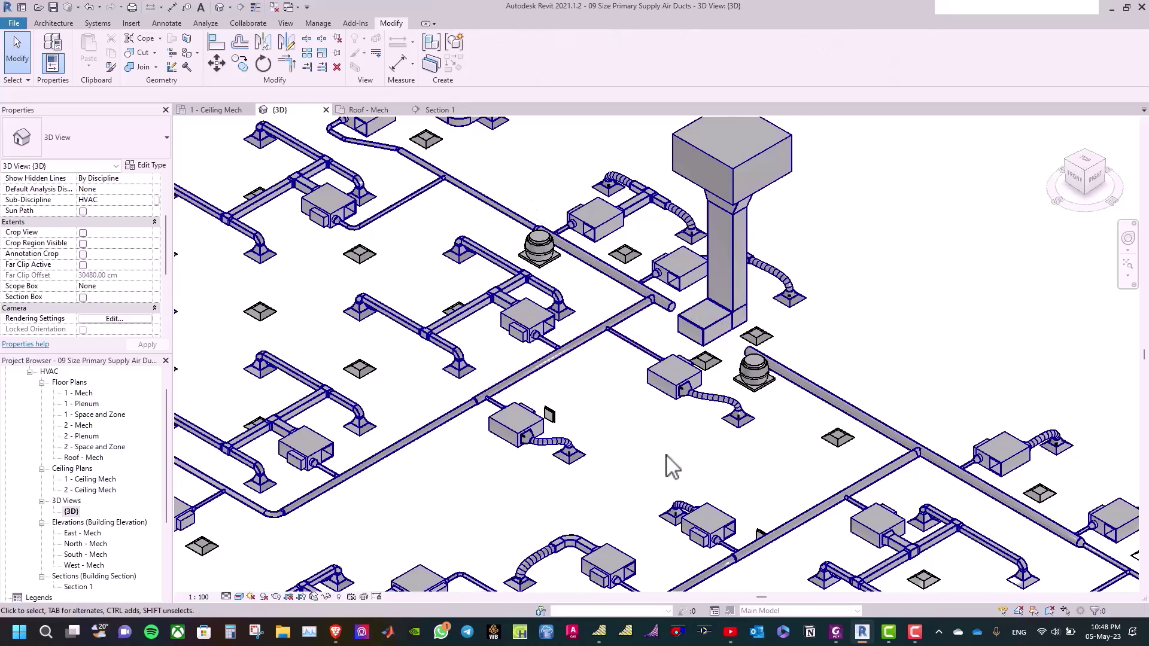
scroll(671, 467, "up", 1)
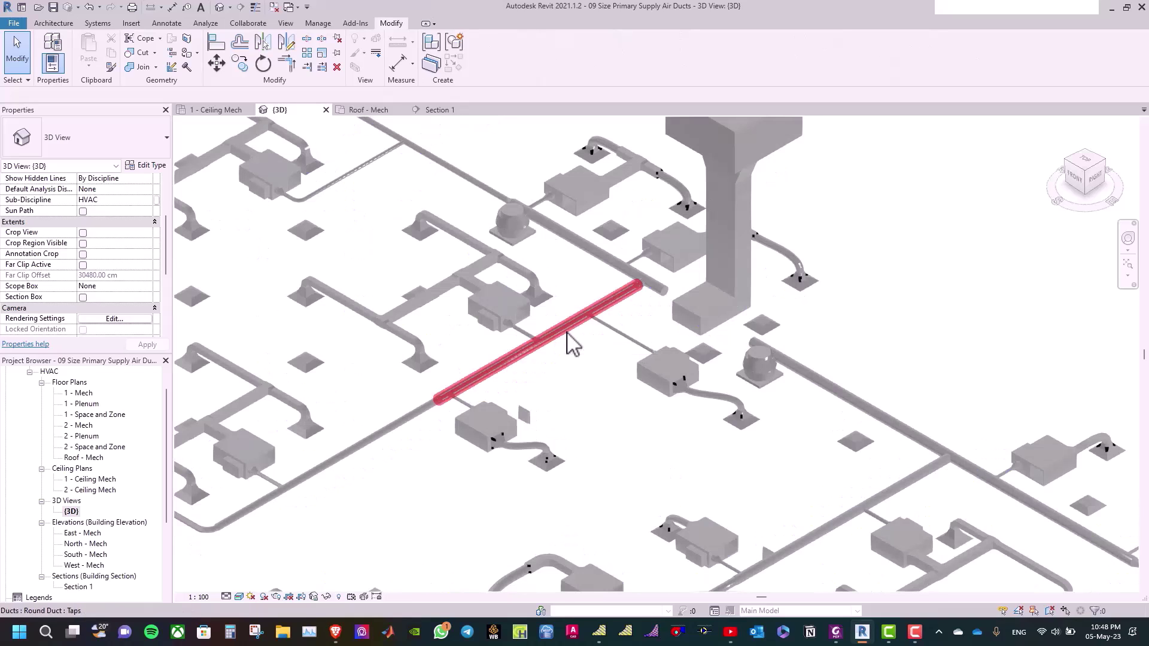
left_click(307, 66)
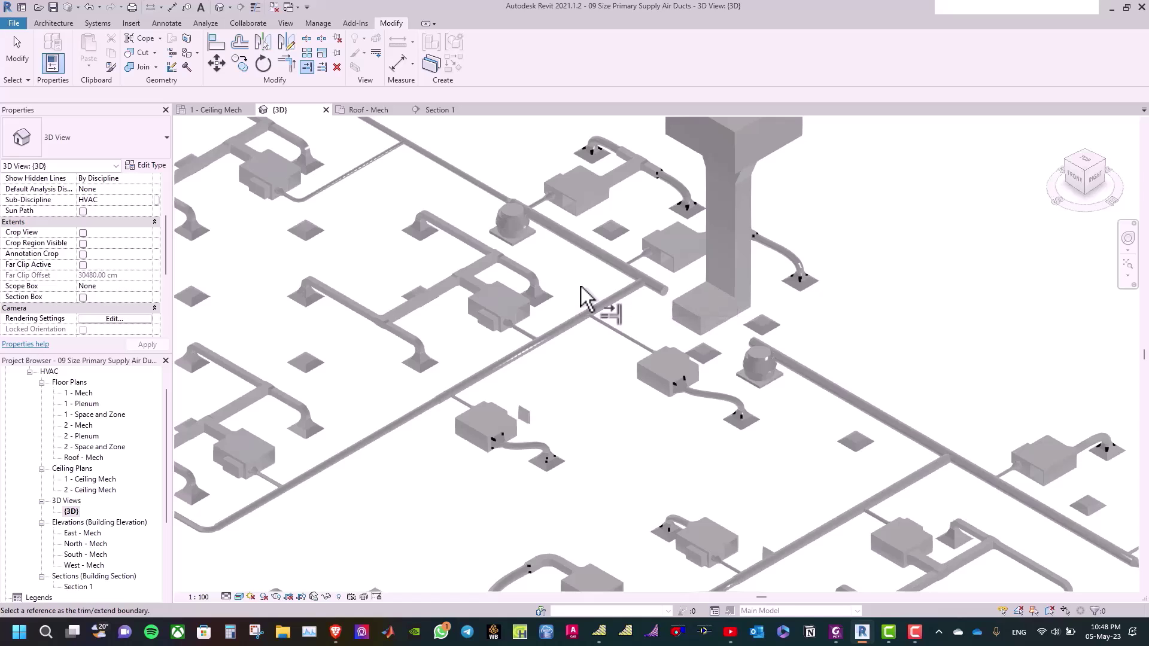
left_click(724, 328)
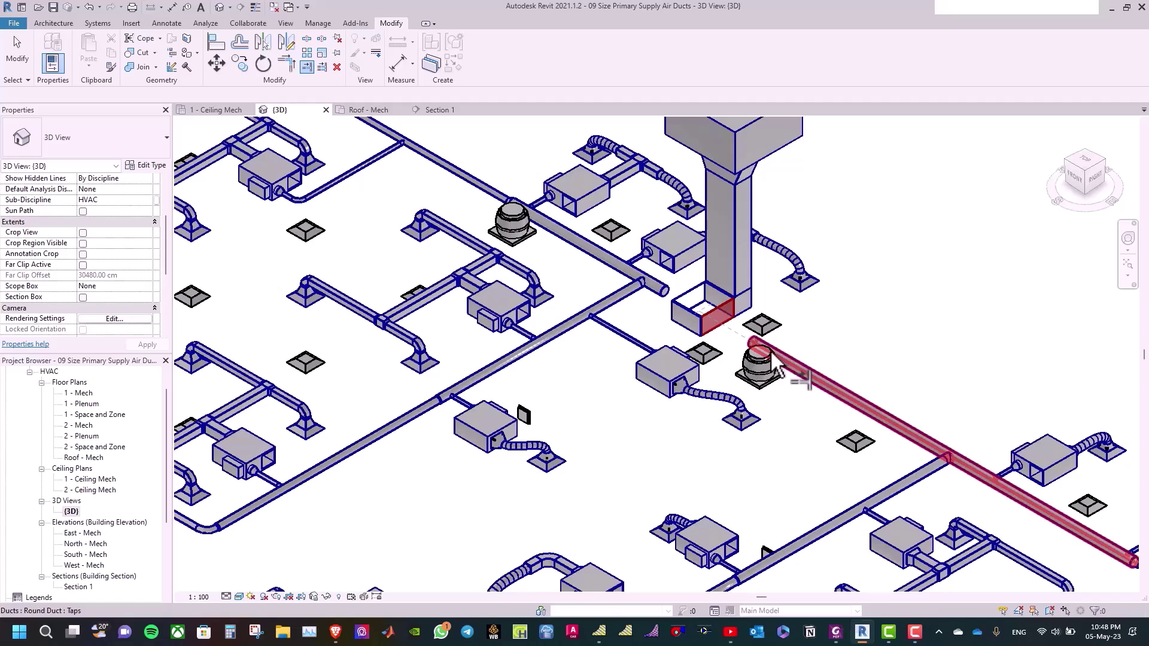
left_click(810, 382)
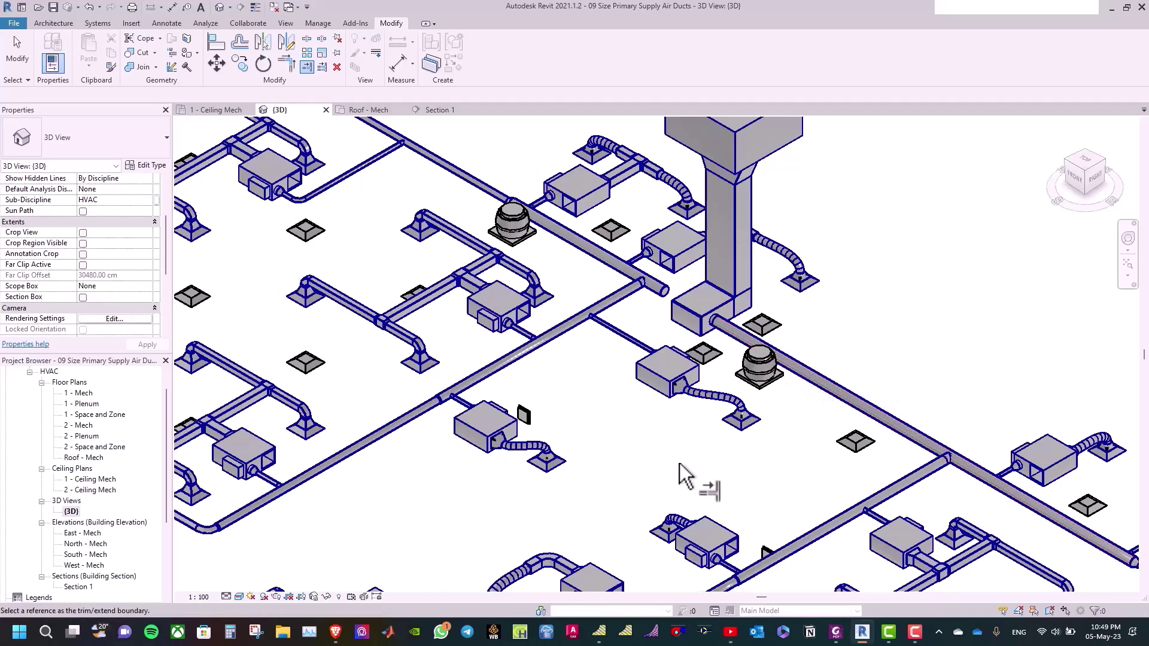
middle_click_drag(569, 290, 596, 288)
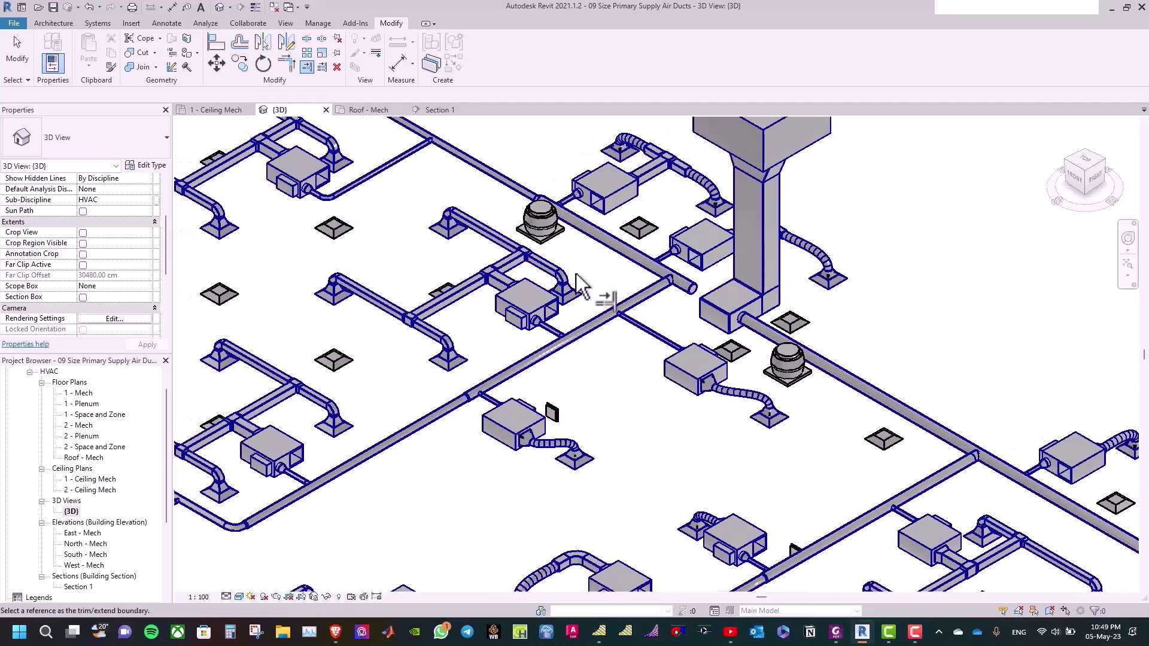
left_click_drag(1060, 200, 1093, 349)
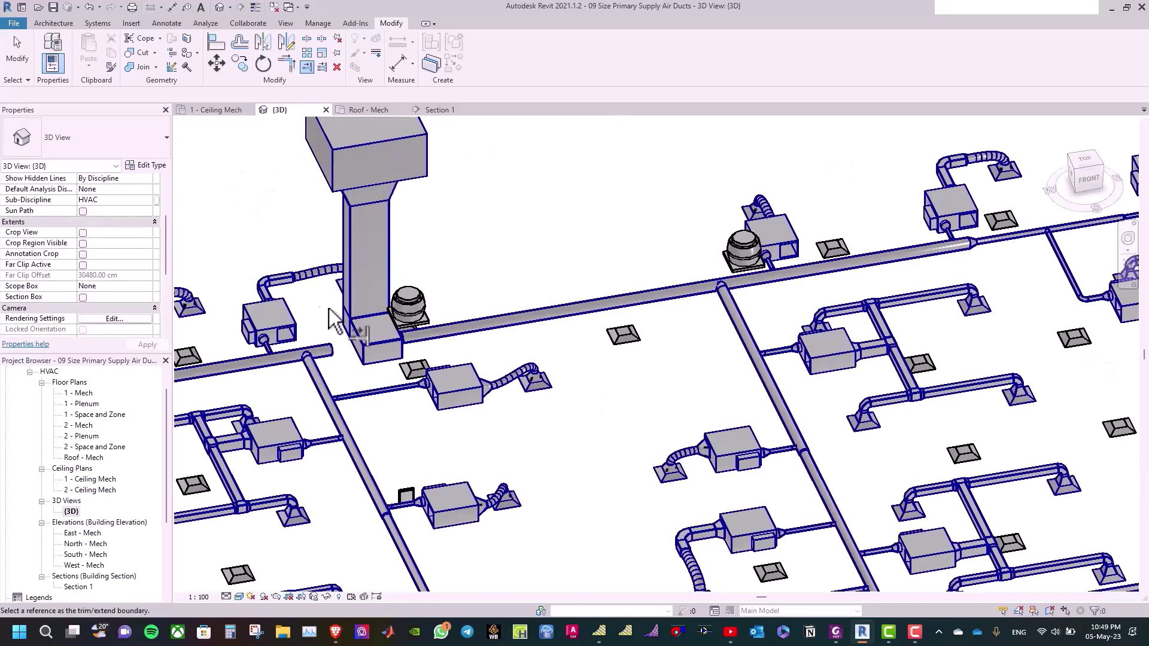
left_click(349, 330)
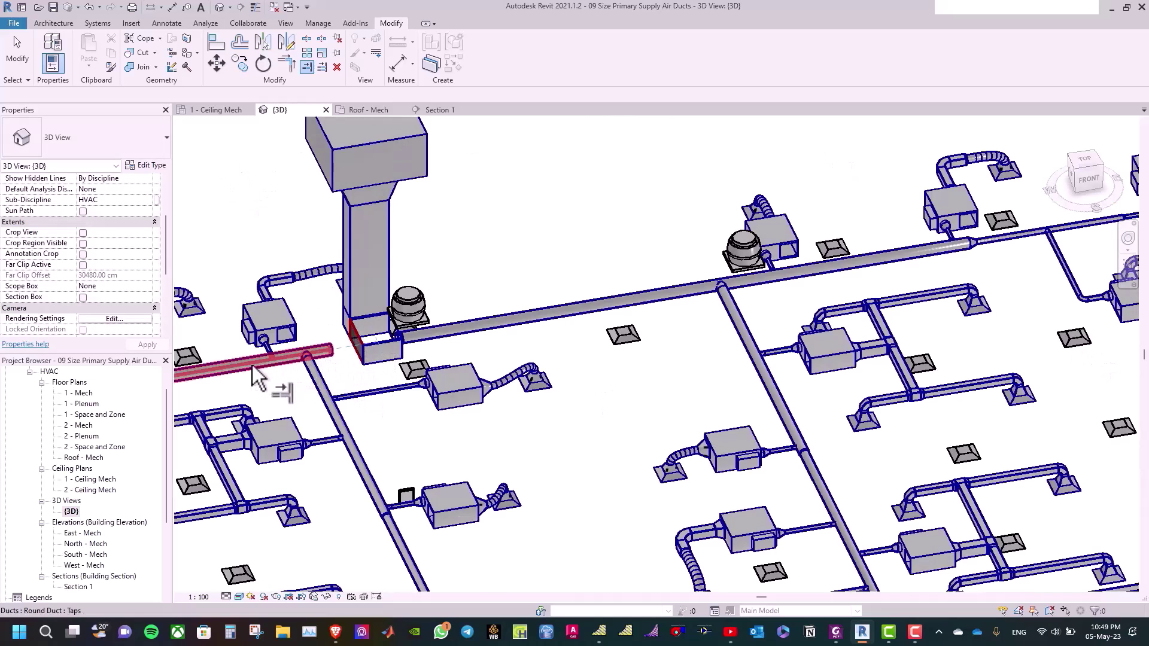
key("Escape")
- Orbit and zoom the 3D view to look over the connected duct network
middle_click_drag(259, 377, 770, 301, "shift")
scroll(735, 342, "up", 3)
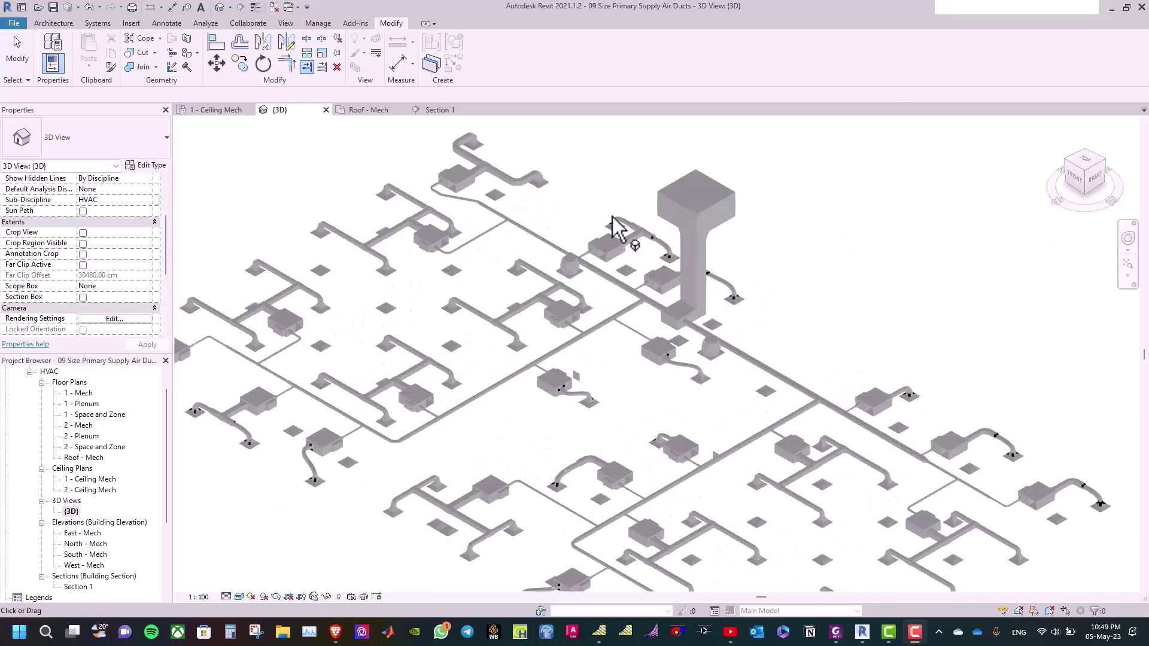
scroll(615, 226, "down", 1)
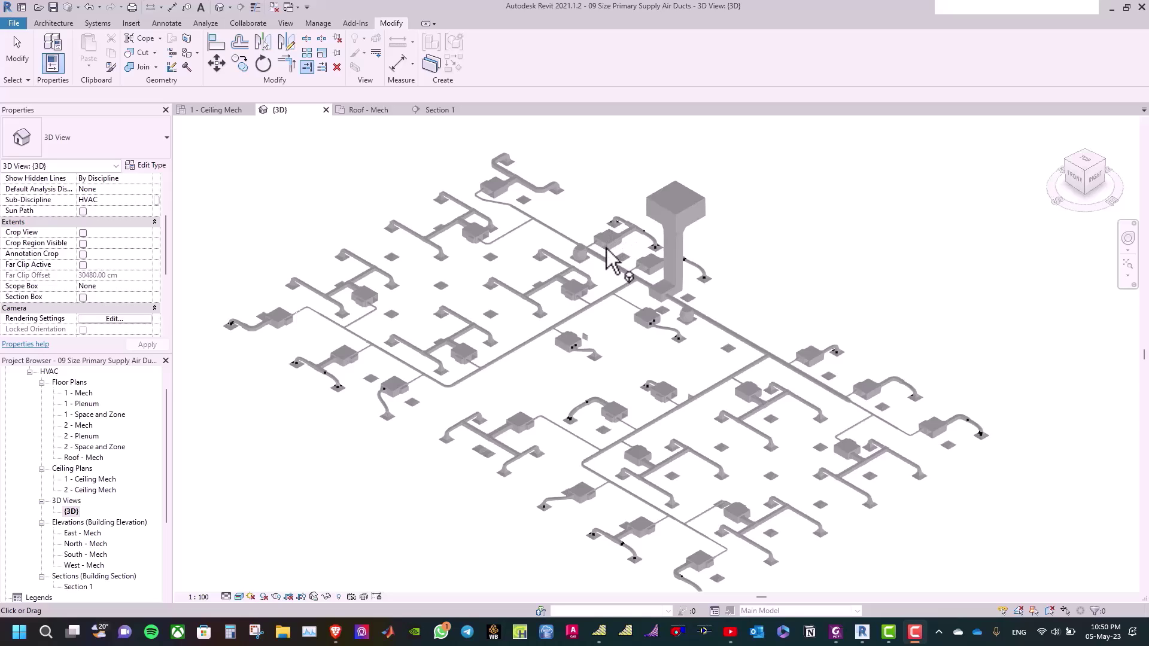
scroll(819, 282, "down", 1)
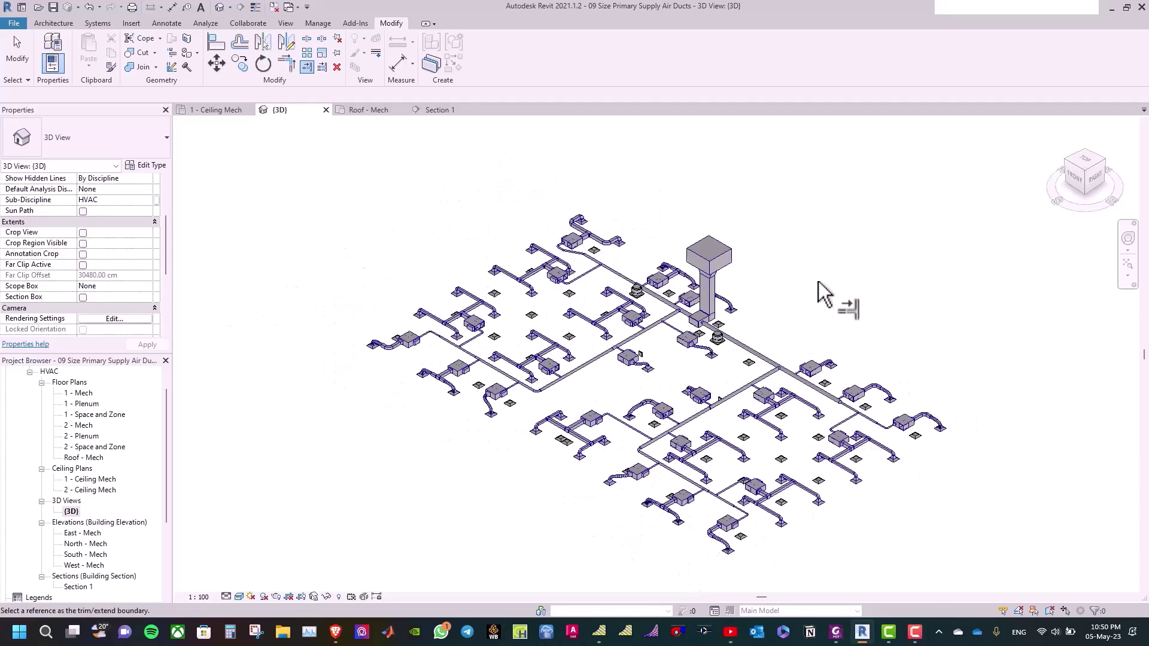
scroll(497, 301, "up", 4)
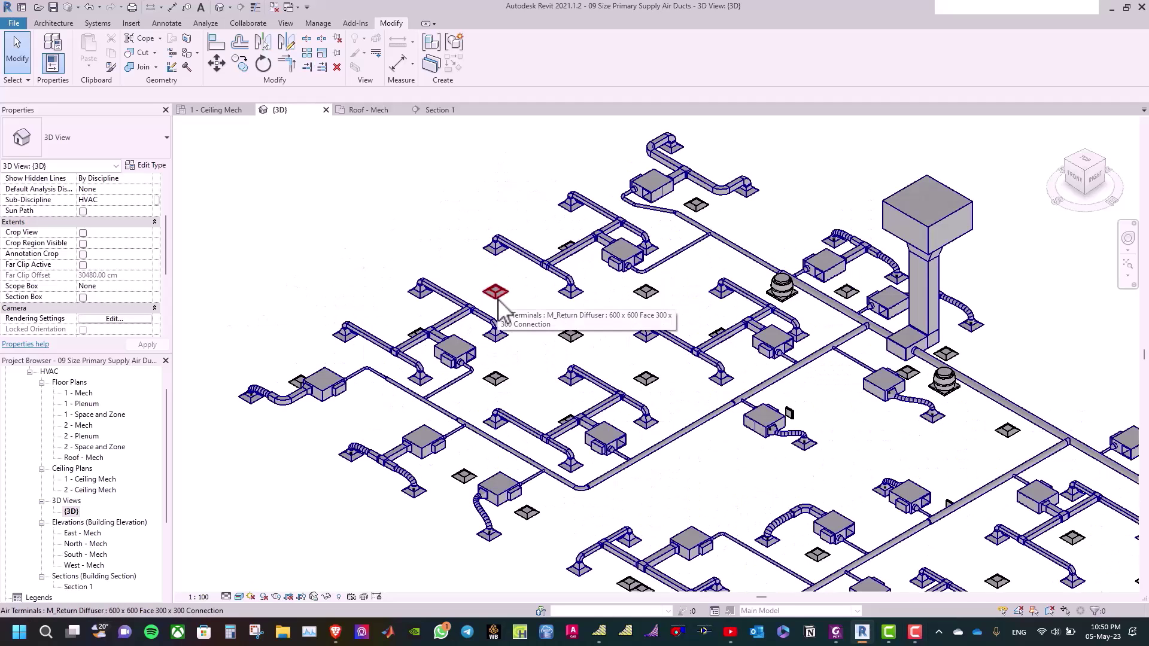
- Select all visible return diffusers and create a Return Air duct system from them
left_click(498, 299)
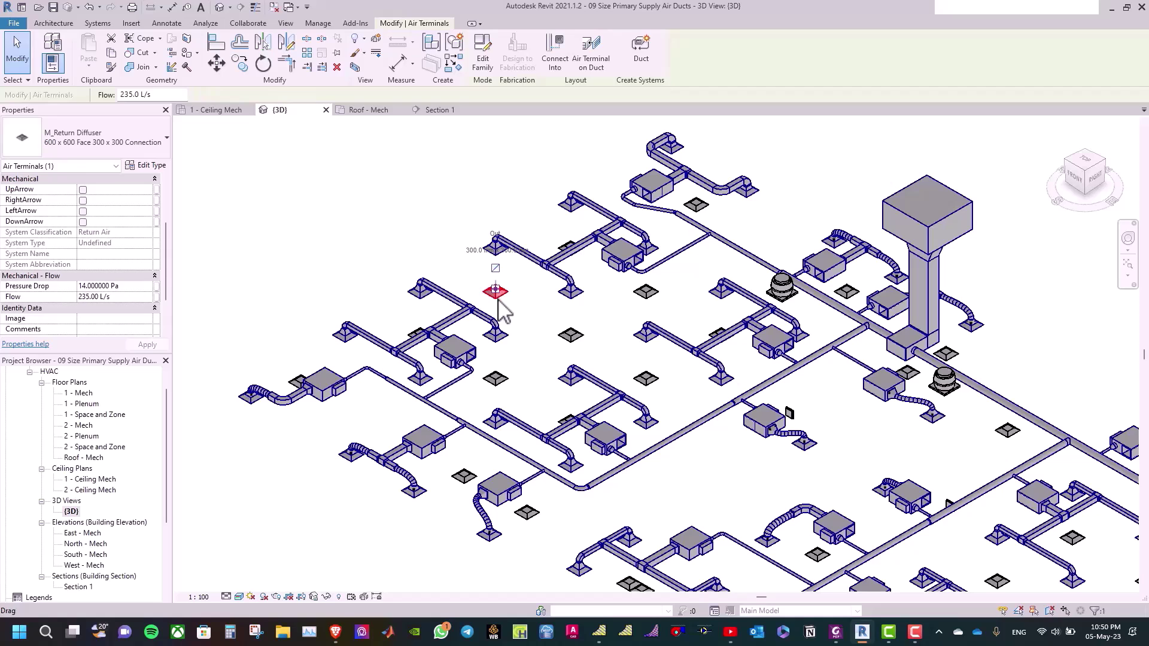
right_click(499, 299)
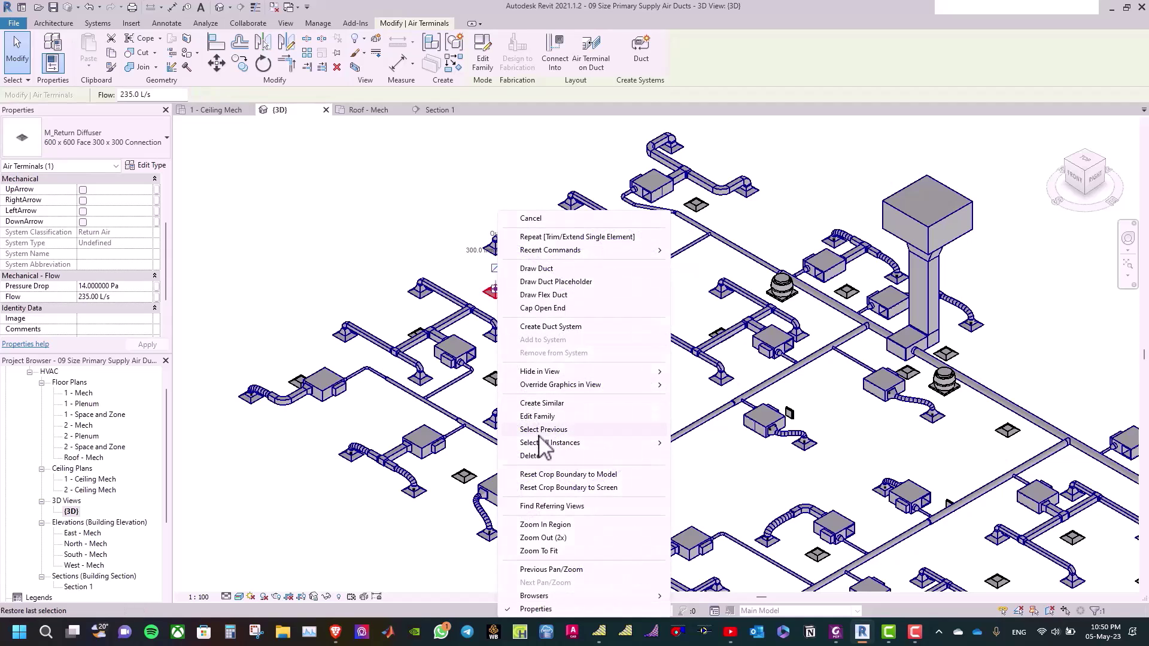
mouse_move(550, 443)
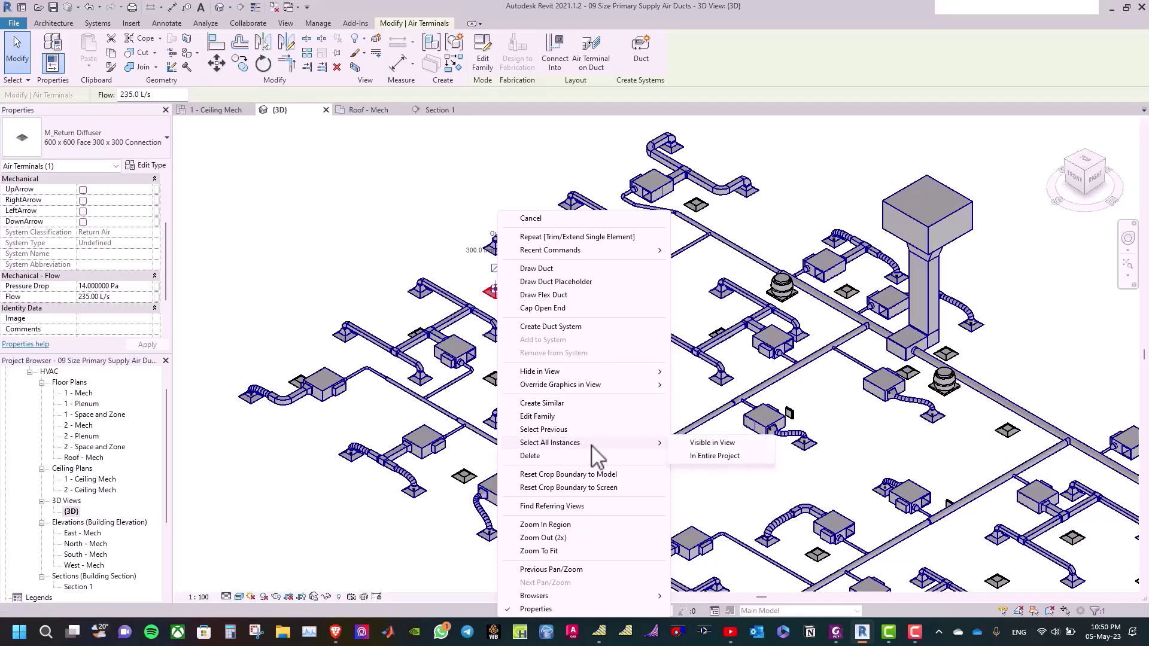
left_click(697, 443)
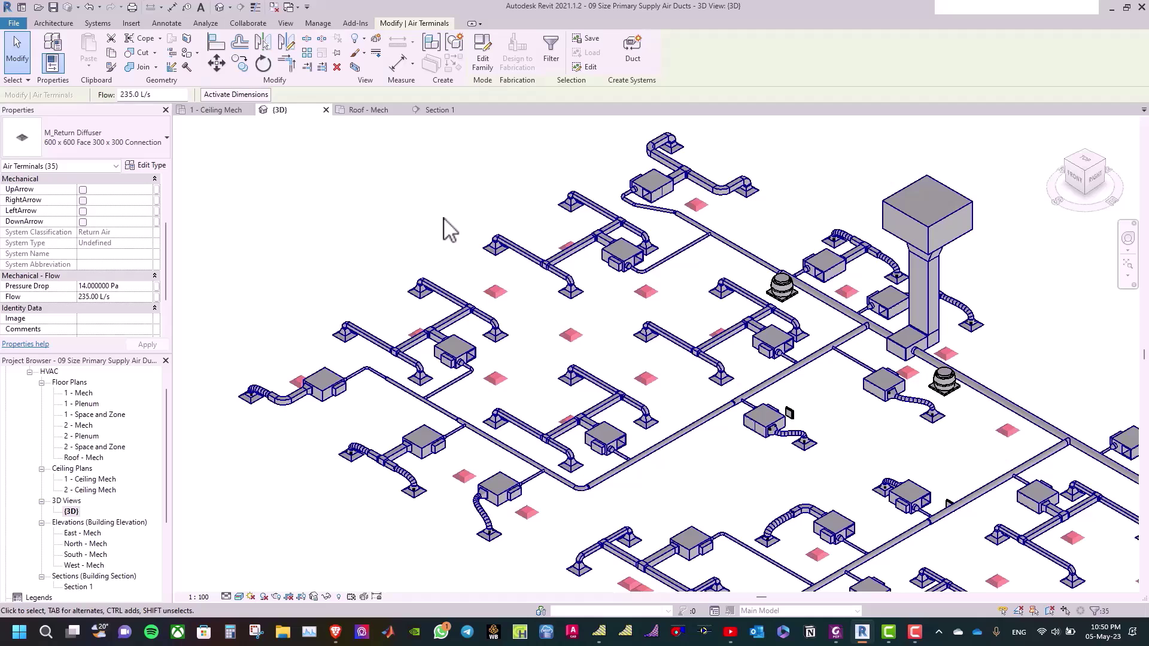
left_click(633, 60)
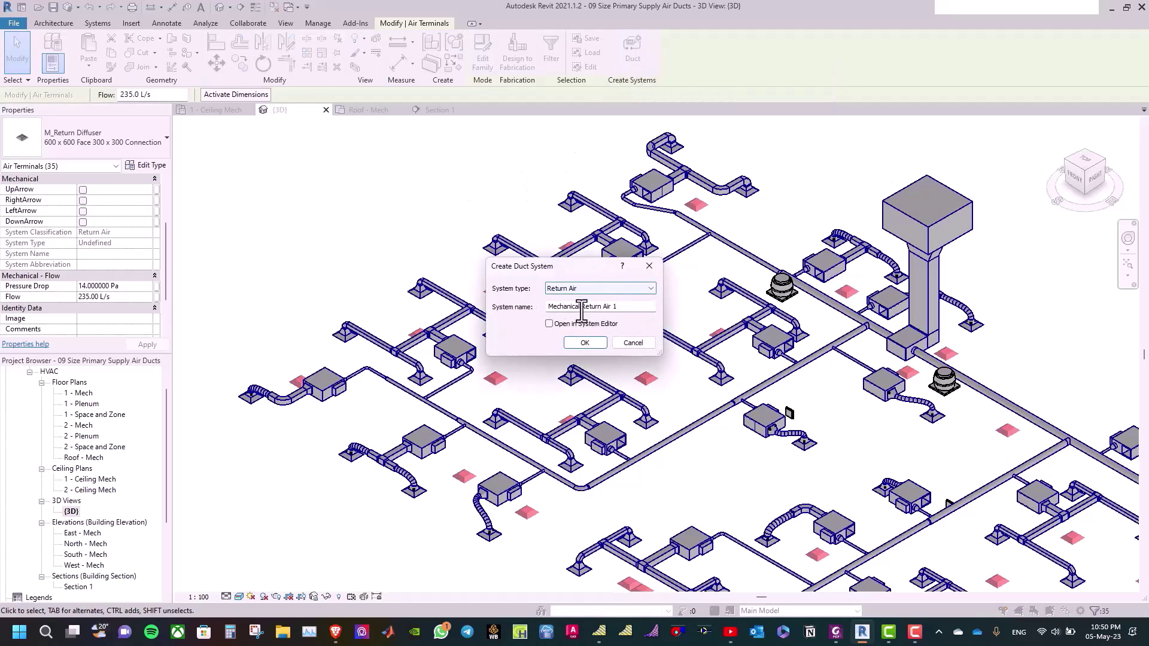
left_click(584, 343)
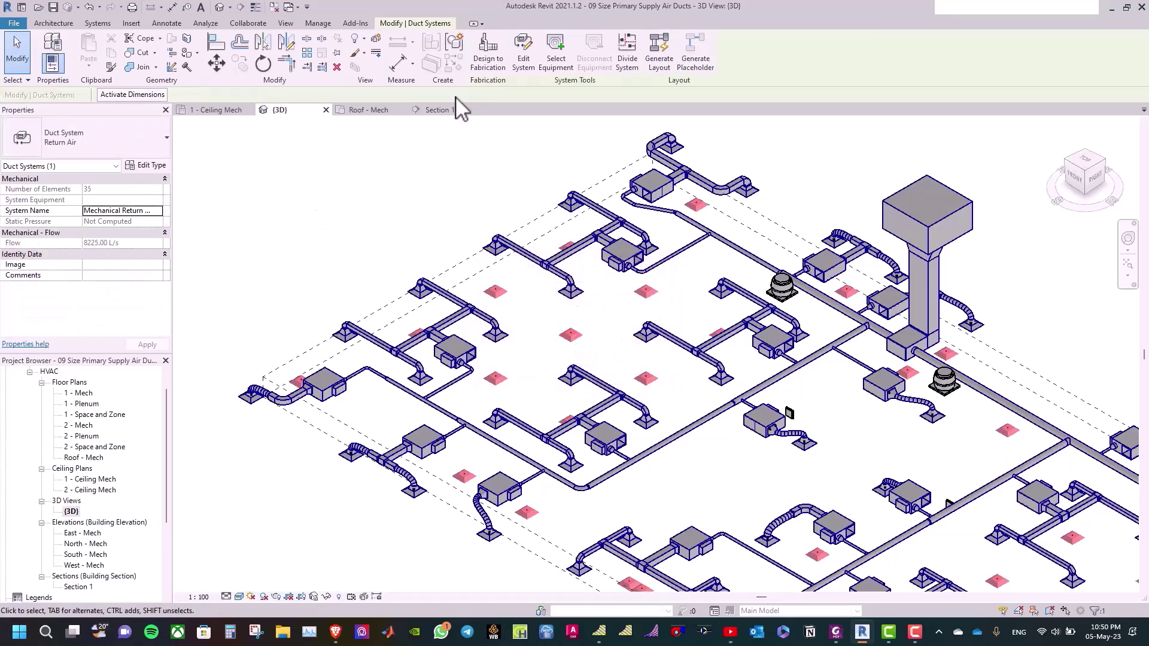
- Assign the rooftop AC unit as the return system's equipment, then open Section 1
left_click(555, 60)
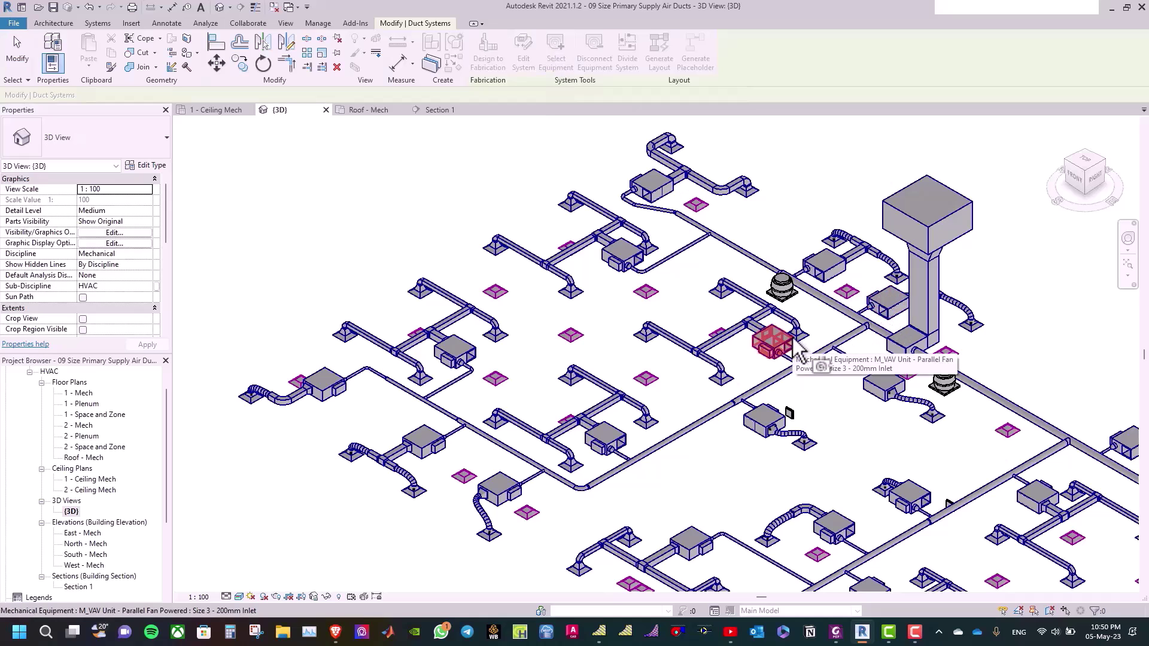
left_click(927, 240)
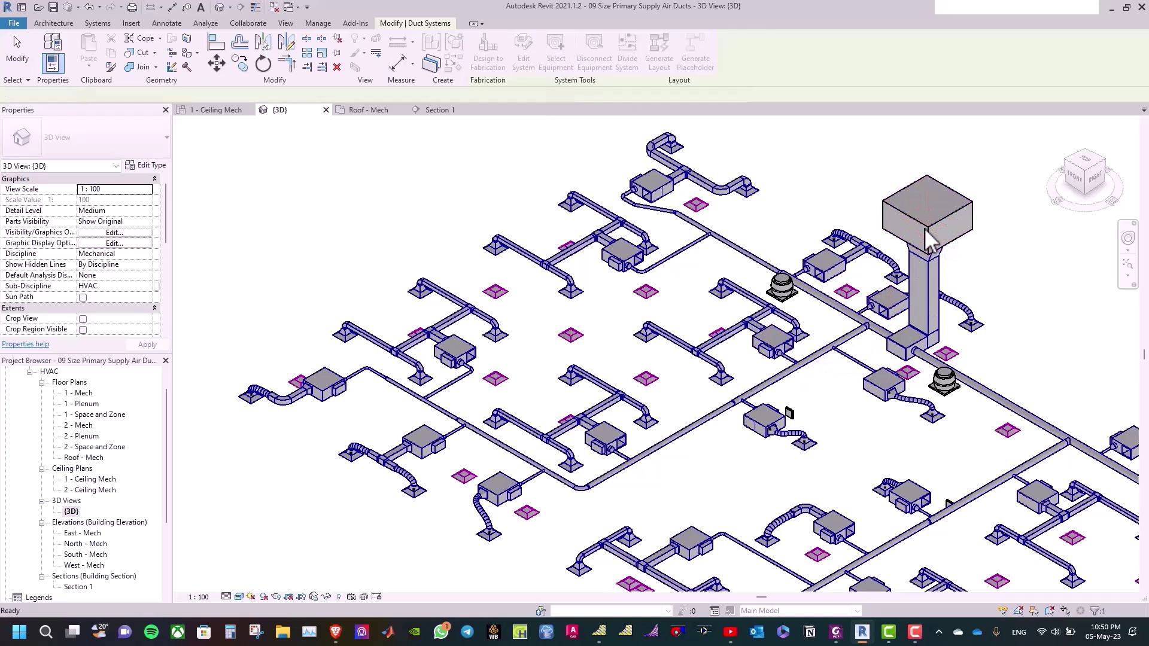
scroll(454, 195, "down", 1)
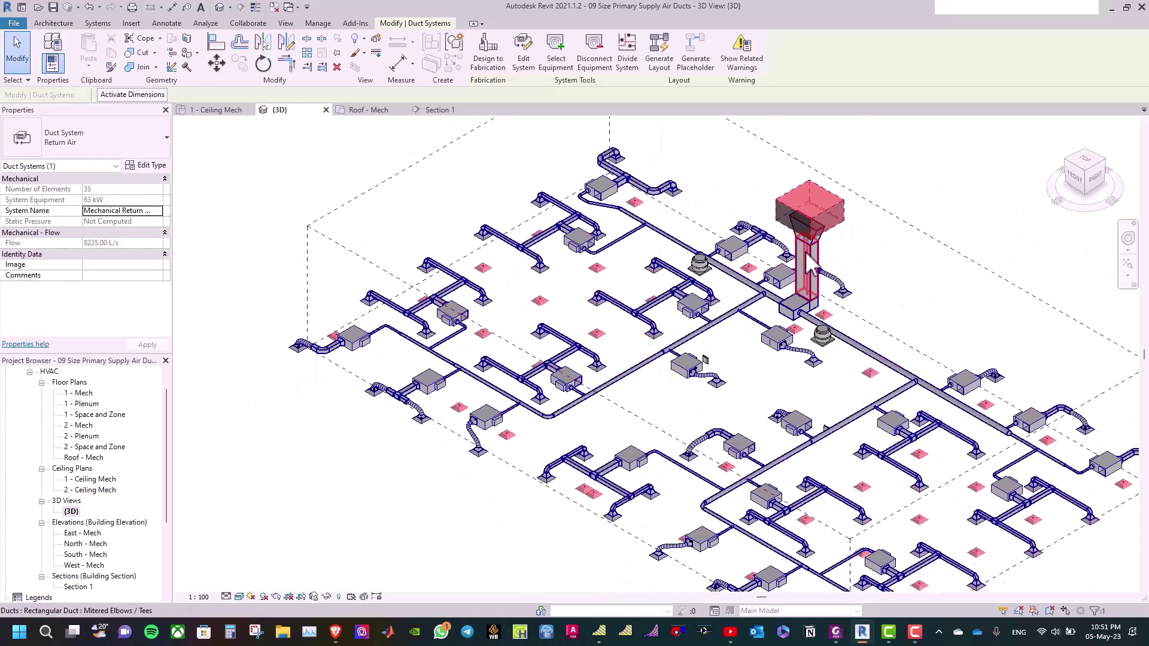
left_click(18, 51)
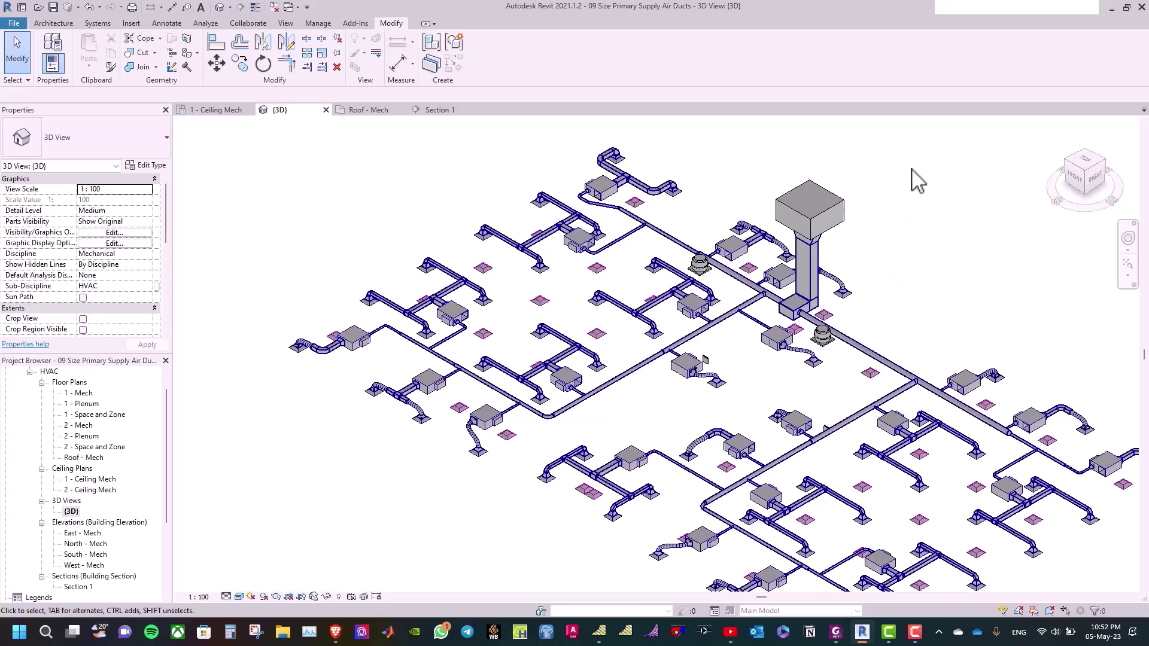
scroll(599, 269, "right", 2, "shift")
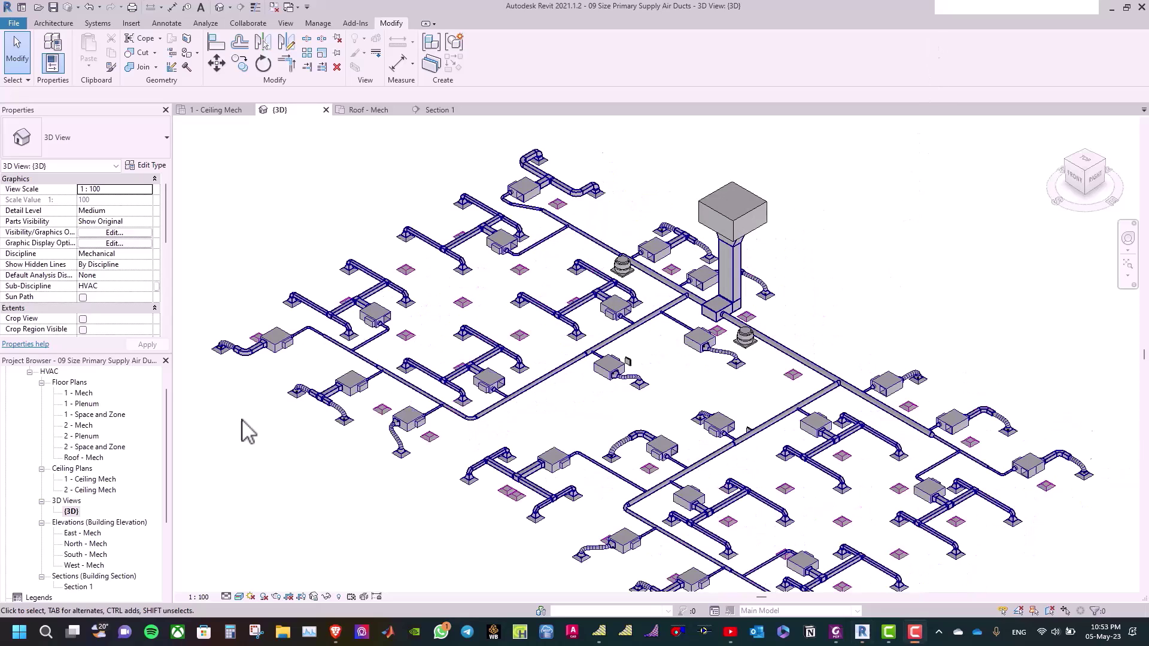
double_click(81, 587)
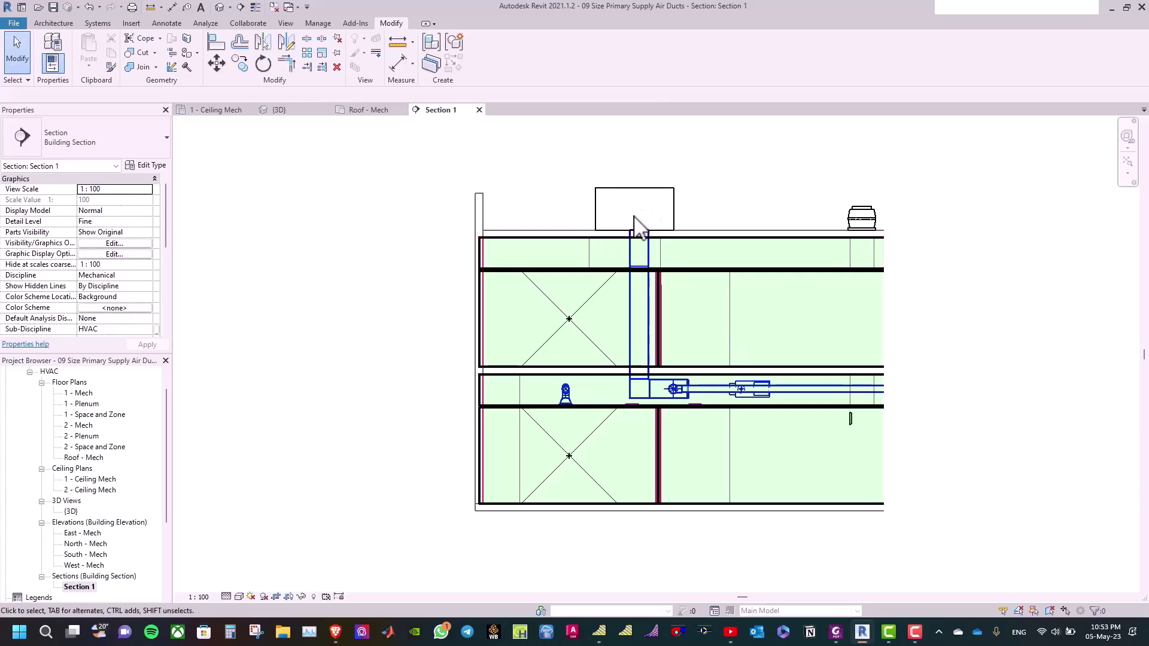
- Draw a short return duct stub from the rooftop AC unit's bottom return connector
scroll(637, 227, "up", 2)
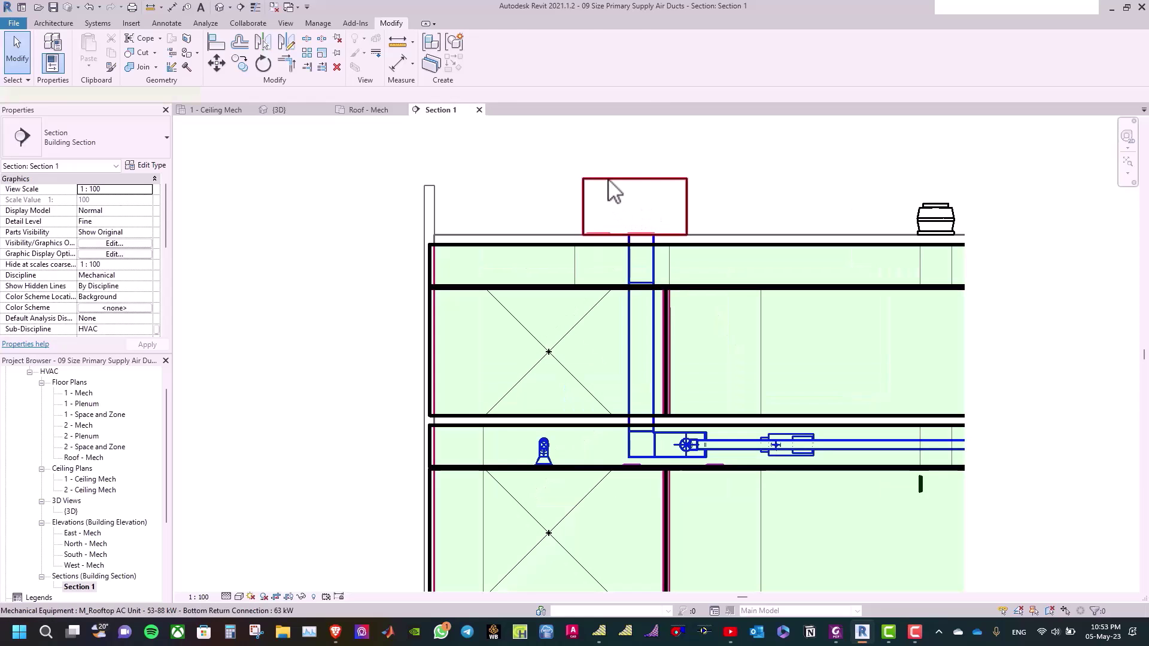
left_click(614, 204)
right_click(599, 235)
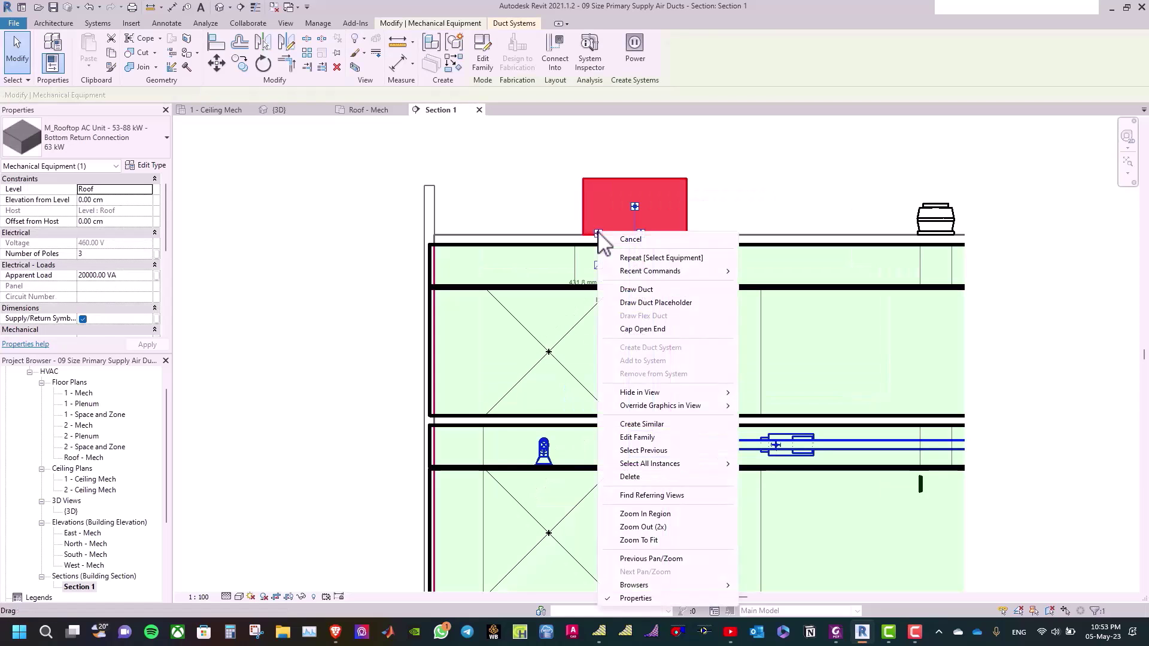
left_click(635, 291)
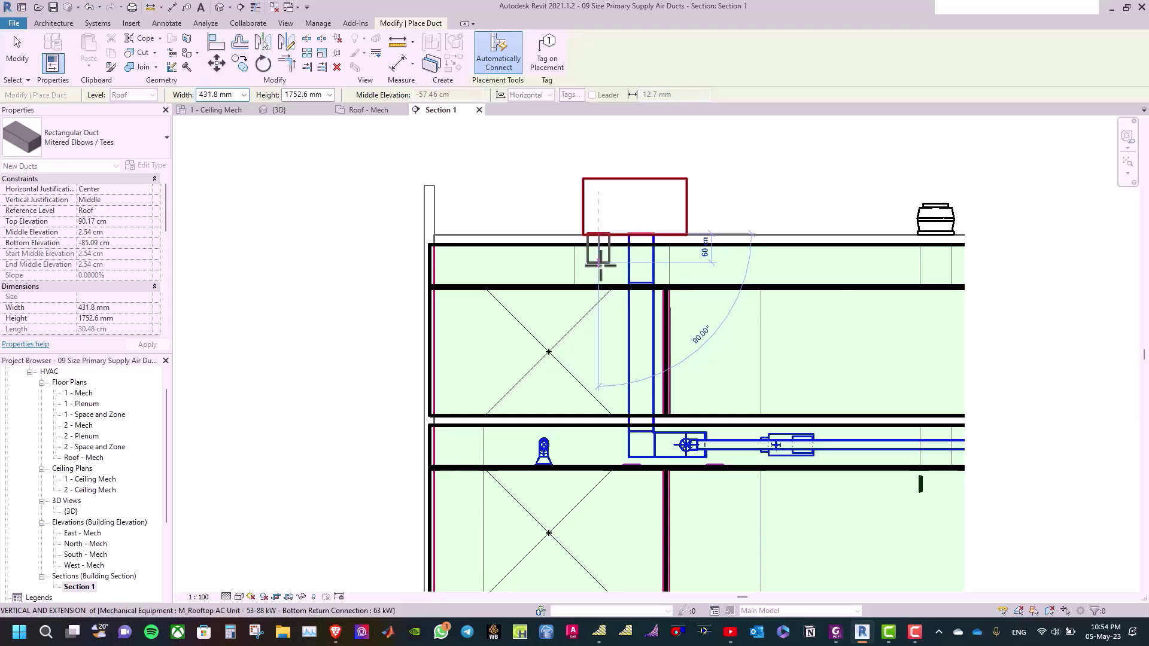
left_click(601, 270)
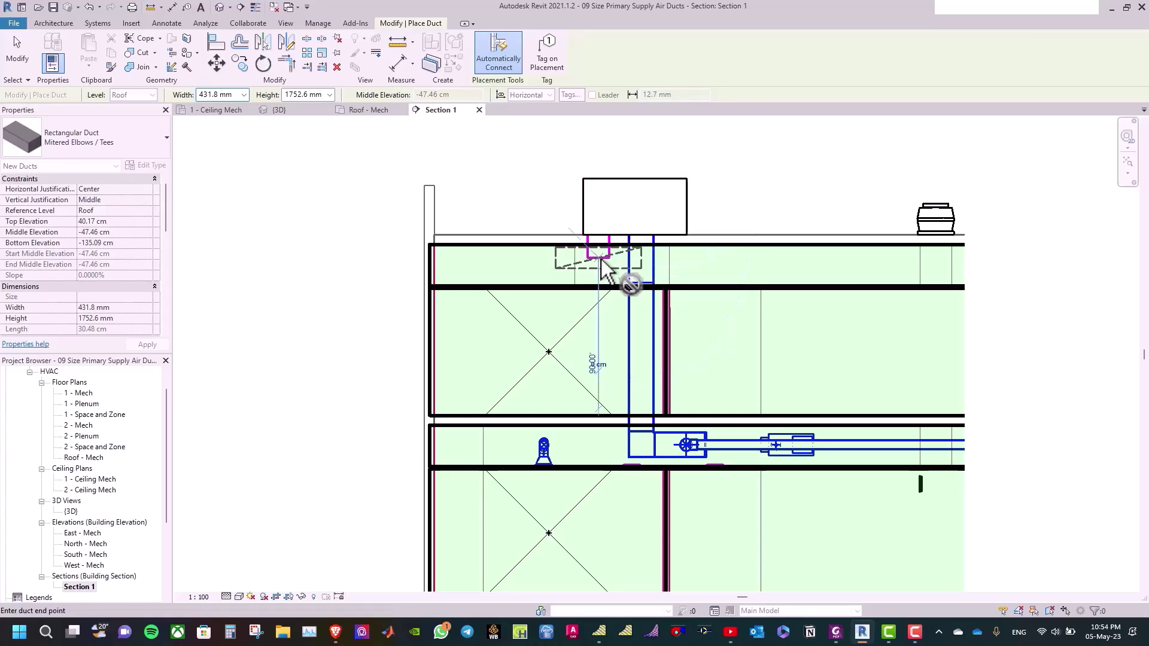
key("Escape")
key("Escape")
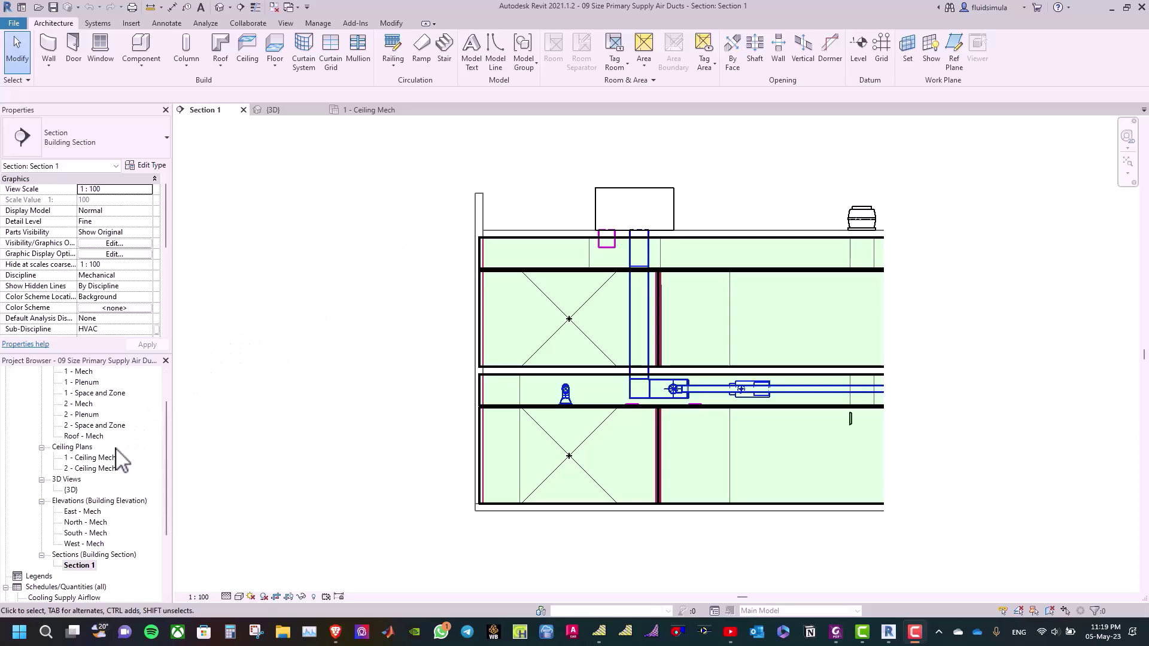
- Open the {3D} view and zoom in on a flat side elevation of the rooftop unit
double_click(71, 489)
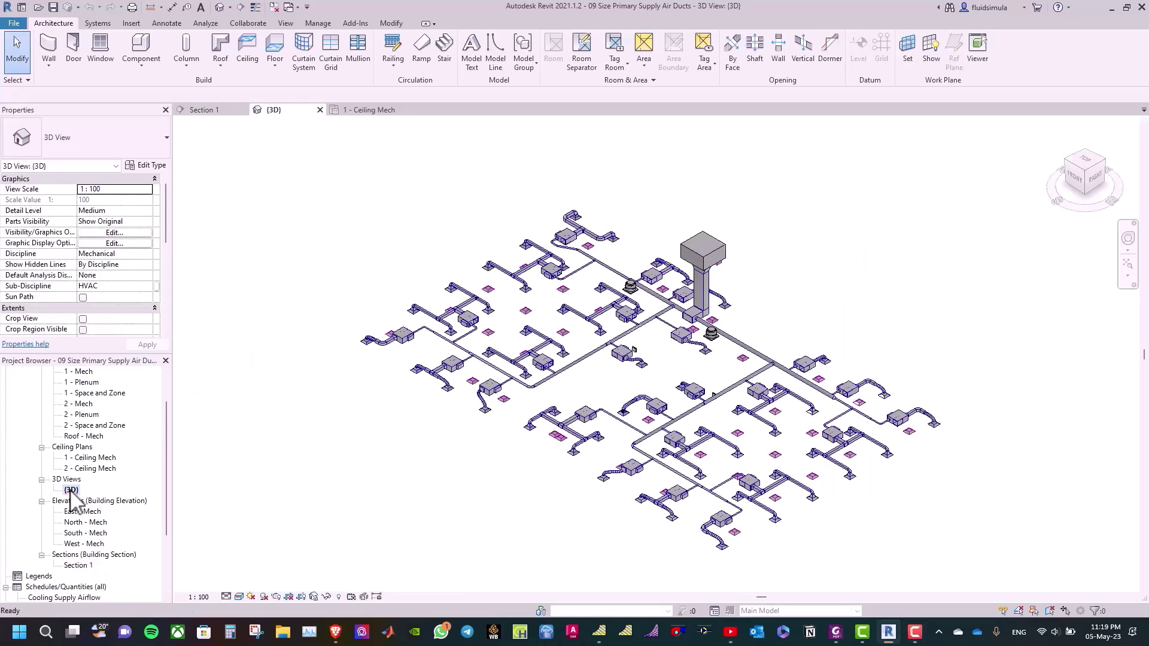
middle_click_drag(899, 252, 826, 254)
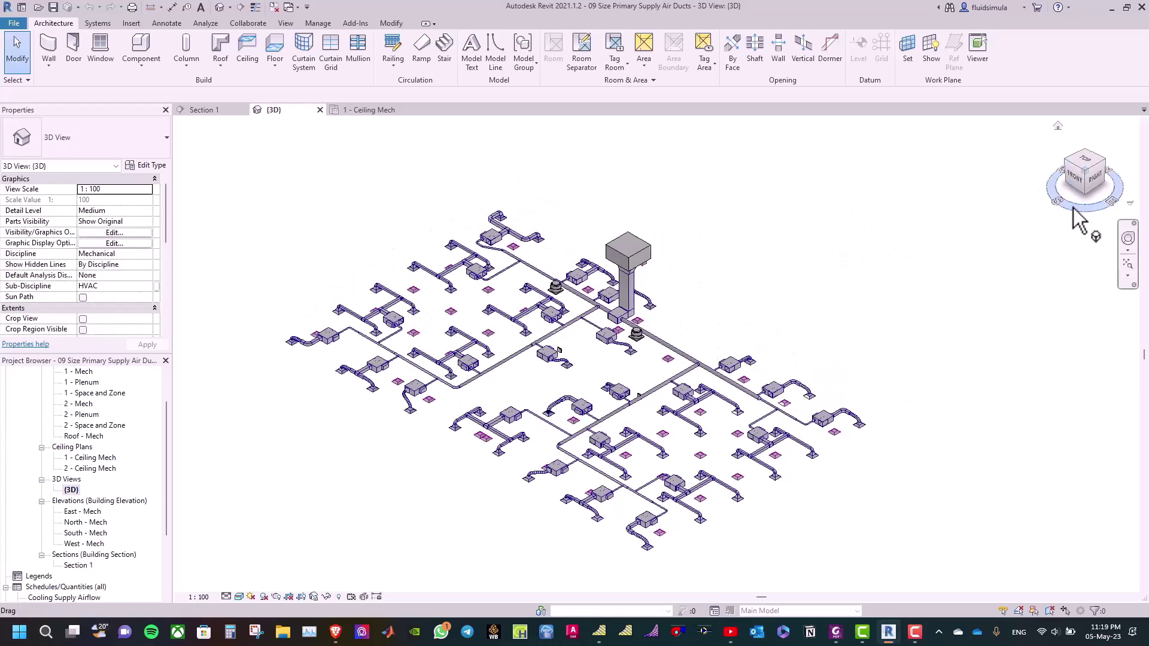
left_click(1085, 190)
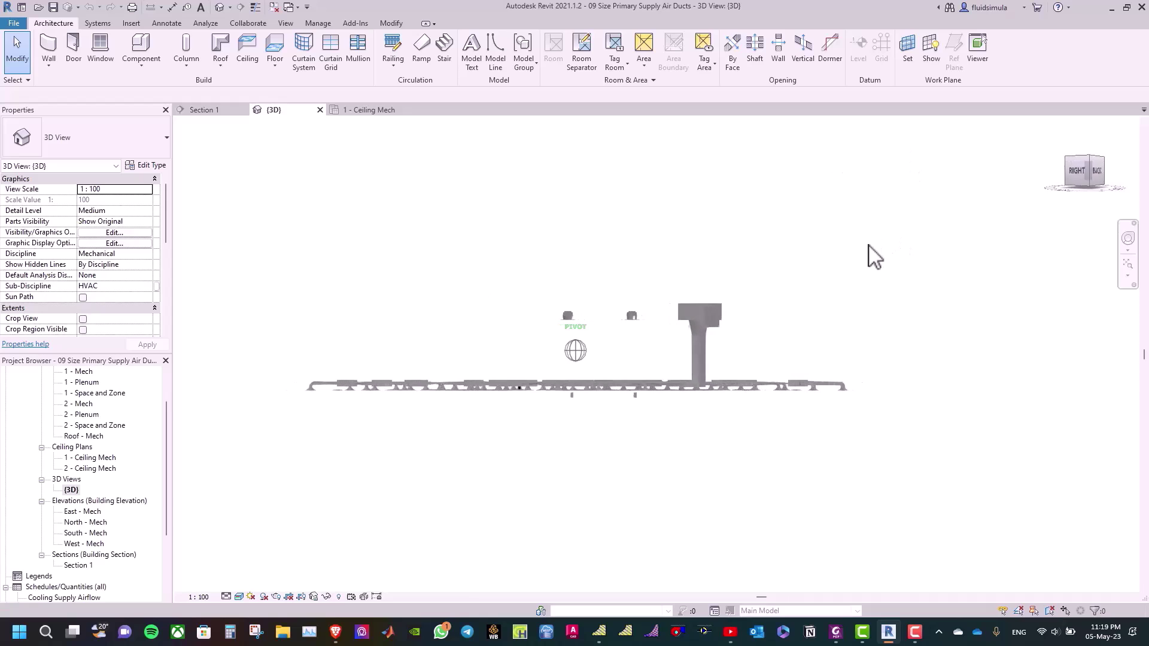
scroll(591, 399, "up", 1)
scroll(782, 315, "up", 1)
scroll(828, 325, "up", 2)
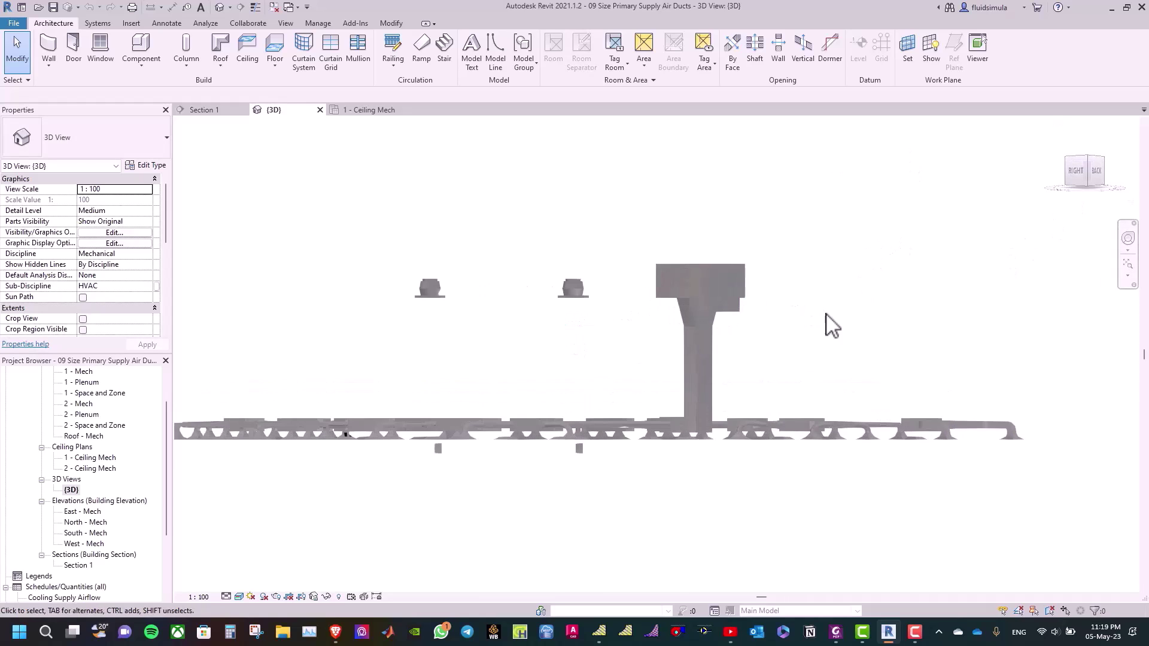
scroll(666, 325, "up", 1)
- Orbit the duct network to inspect it from below, then return to the Home isometric view
middle_click_drag(604, 316, 609, 316)
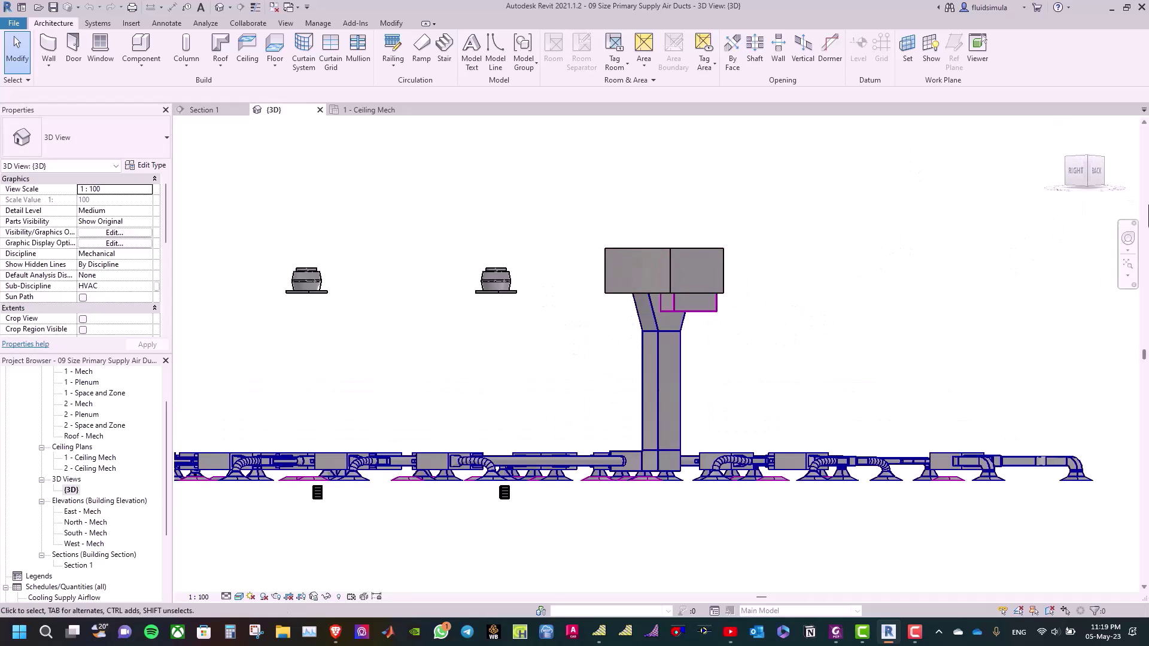
left_click_drag(1050, 190, 157, 210)
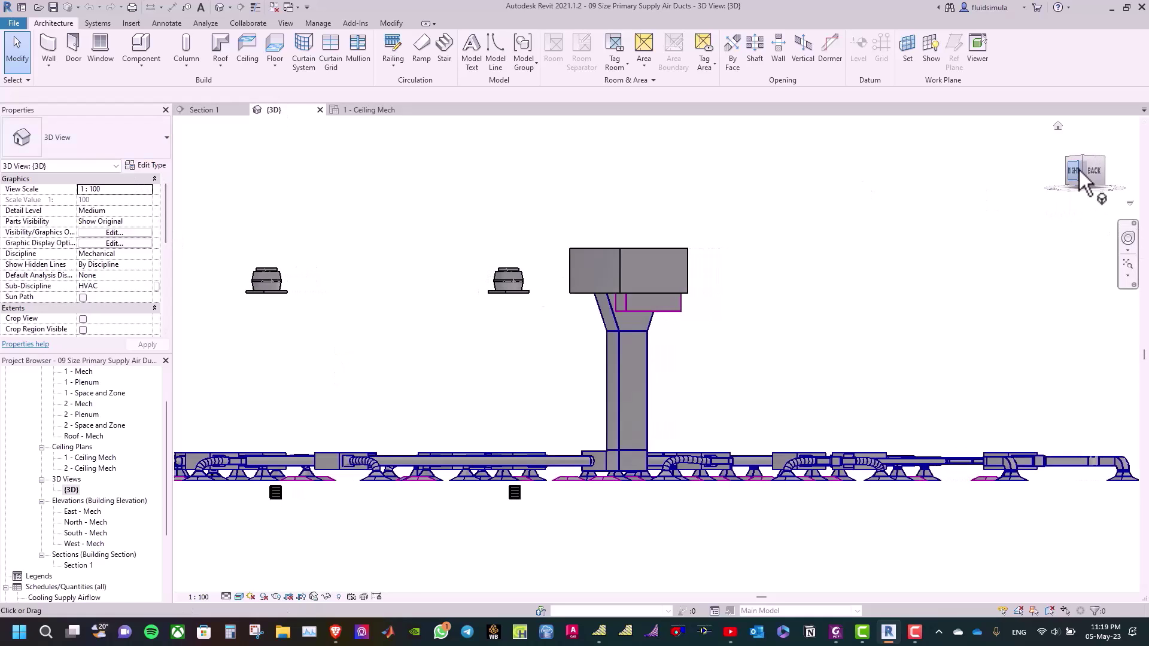
left_click_drag(1088, 177, 1087, 176)
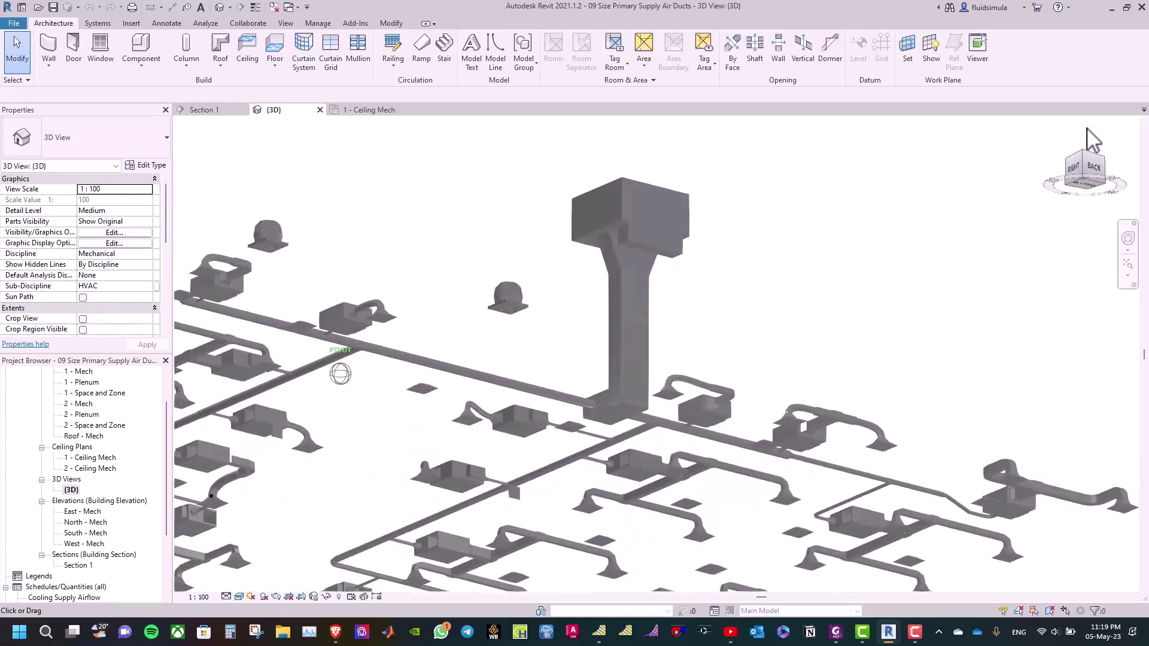
left_click_drag(1089, 162, 1089, 586)
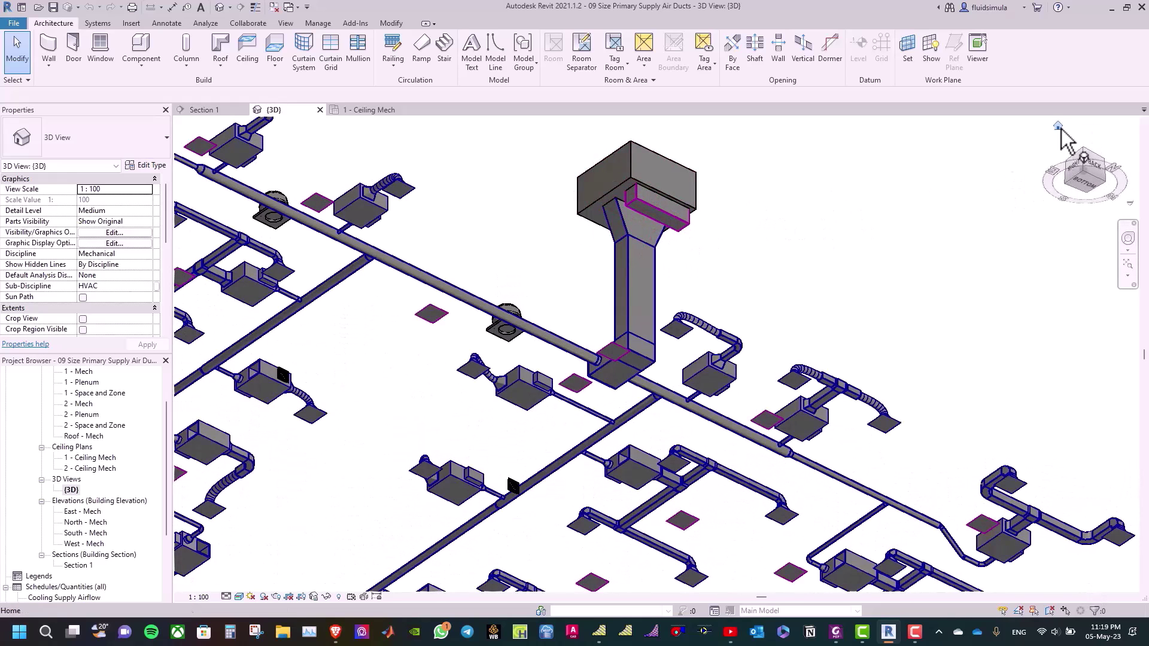
left_click(1059, 127)
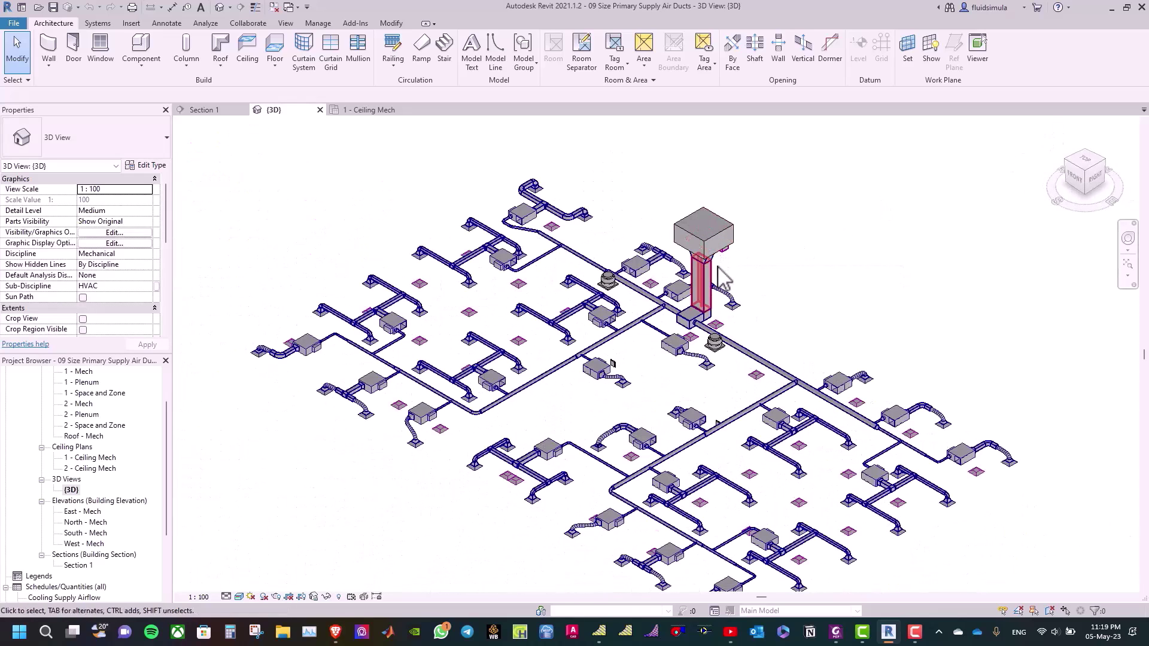
scroll(326, 174, "up", 2)
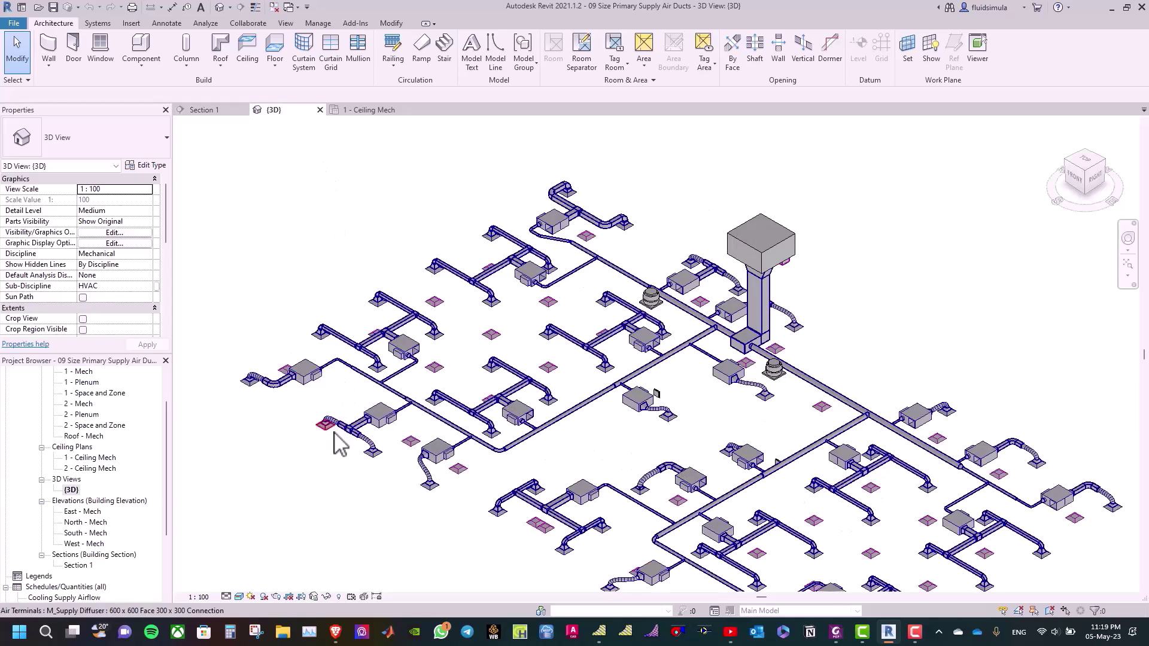
- Switch the 3D view's visual style to Wireframe, then to Hidden Line
left_click(230, 597)
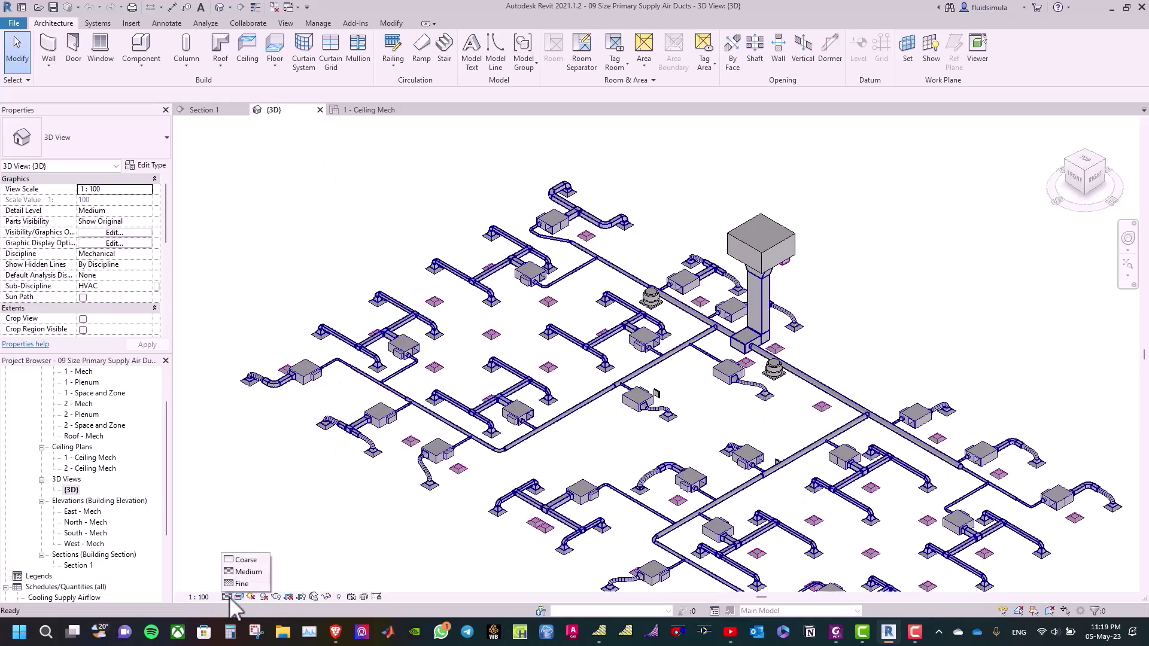
left_click(239, 597)
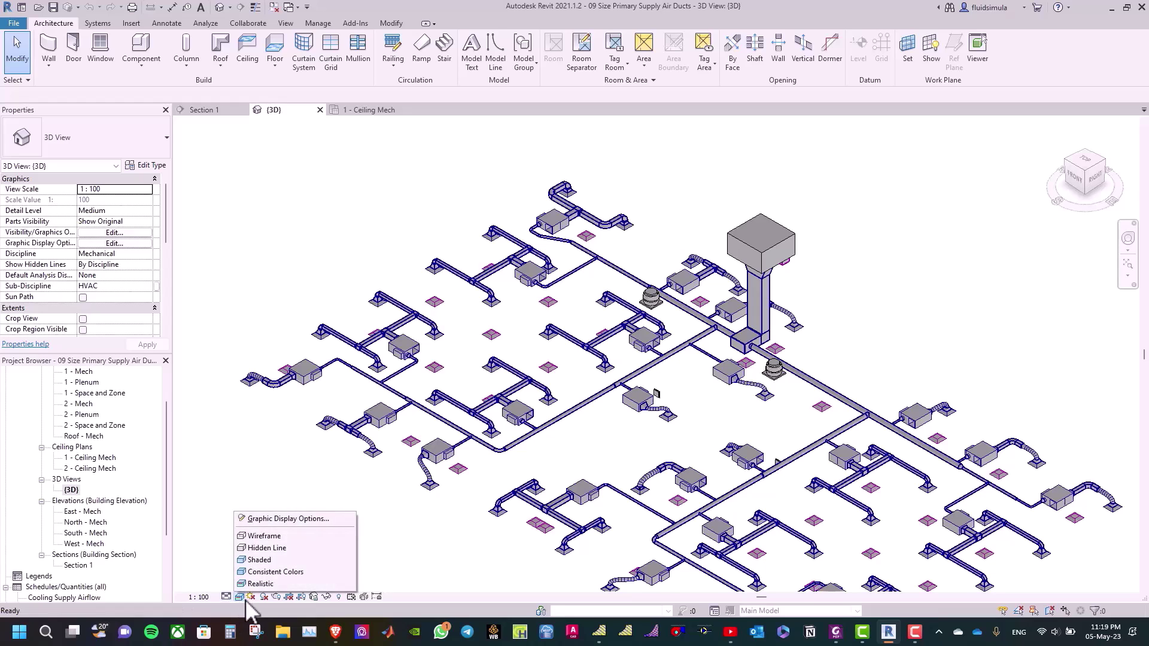
left_click(266, 536)
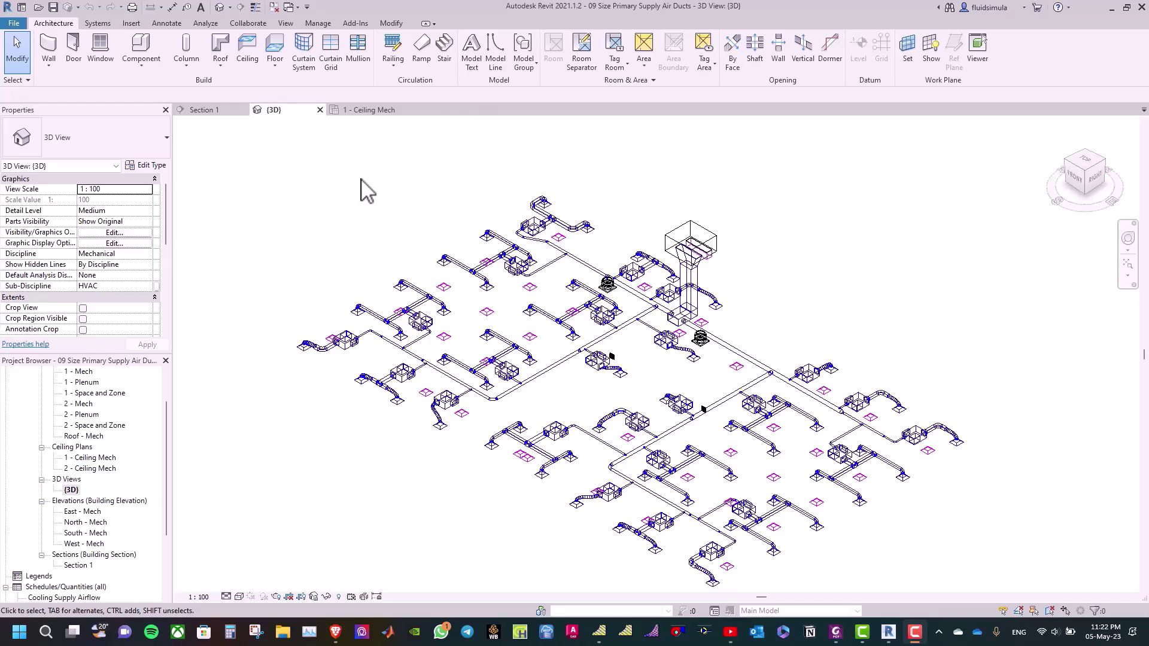
left_click(240, 597)
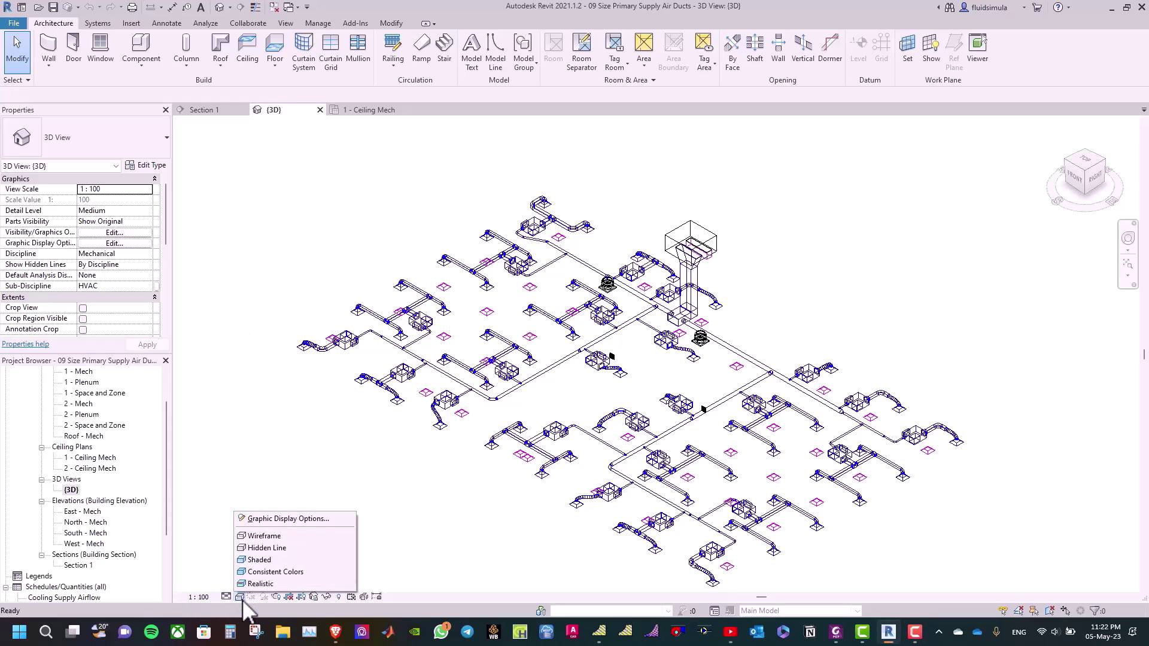
left_click(263, 548)
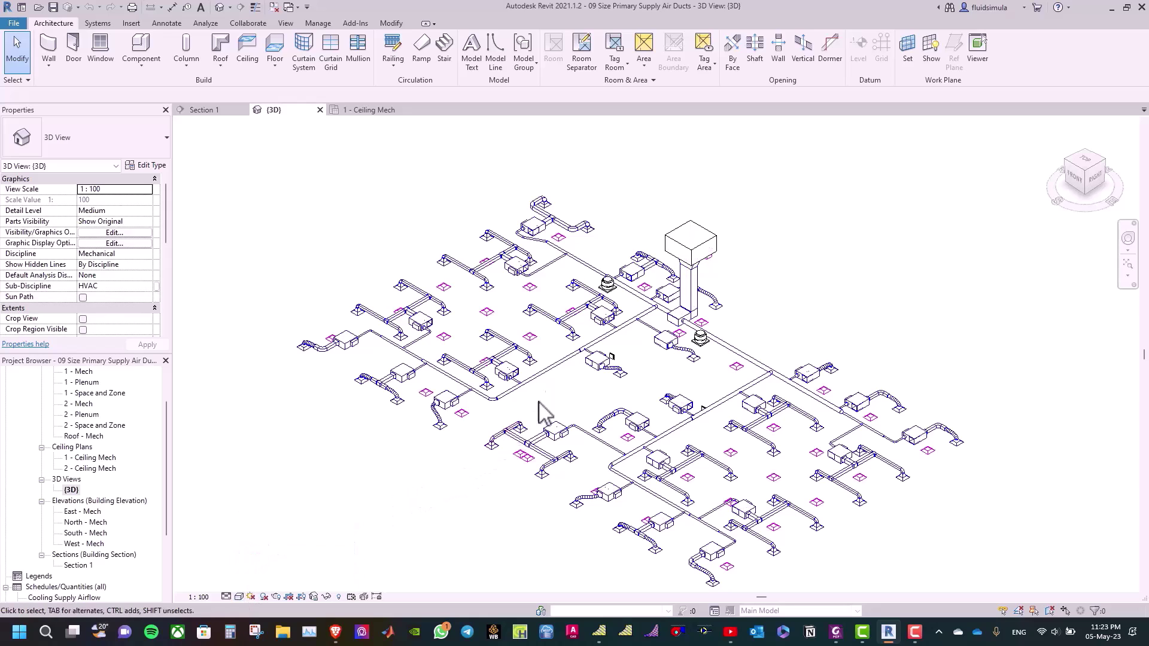
scroll(615, 350, "up", 1)
- Create an Exhaust Air system from one exhaust grille, with the nearby rooftop fan as equipment
scroll(617, 348, "up", 1)
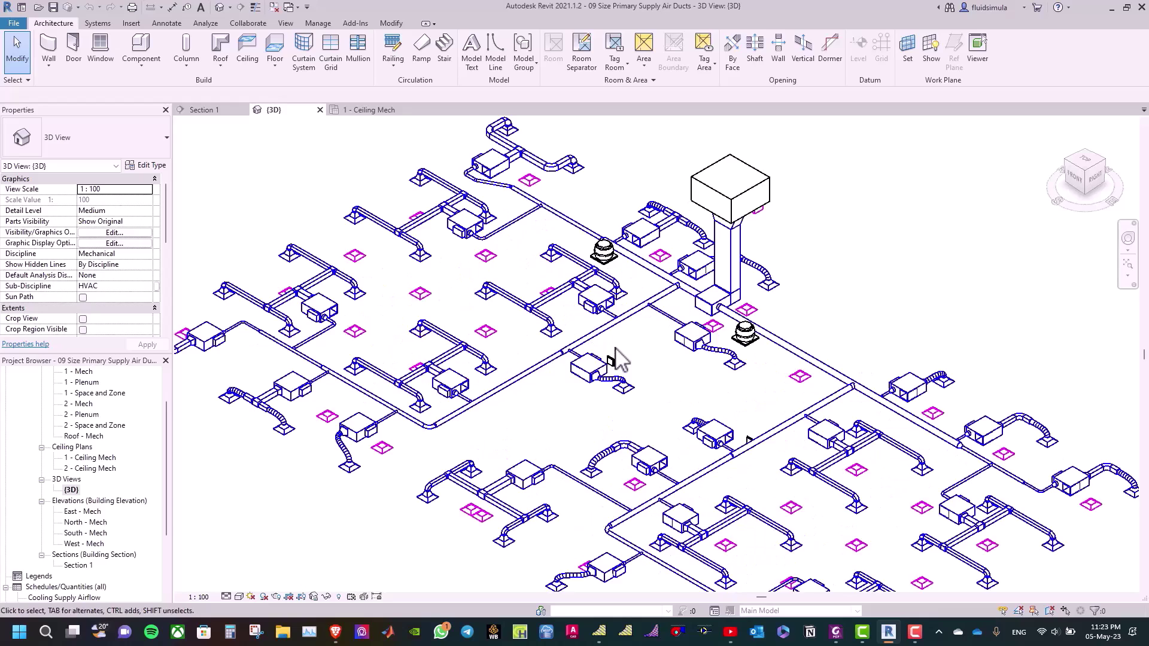
scroll(617, 350, "up", 1)
scroll(617, 353, "up", 1)
scroll(616, 359, "up", 1)
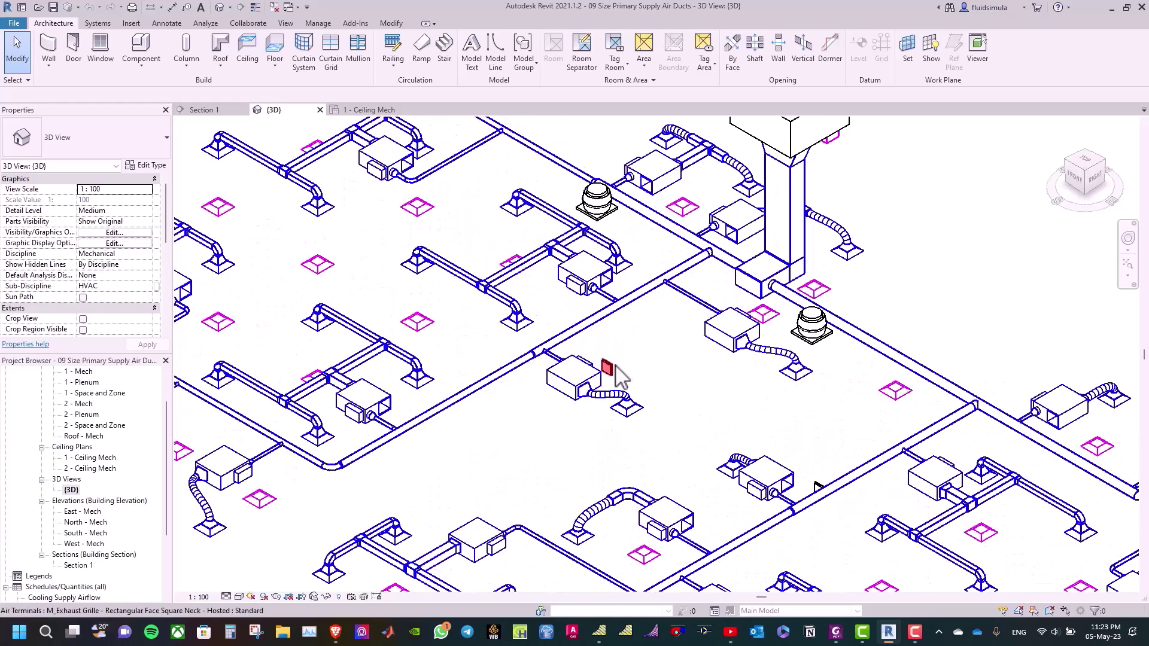
left_click(616, 366)
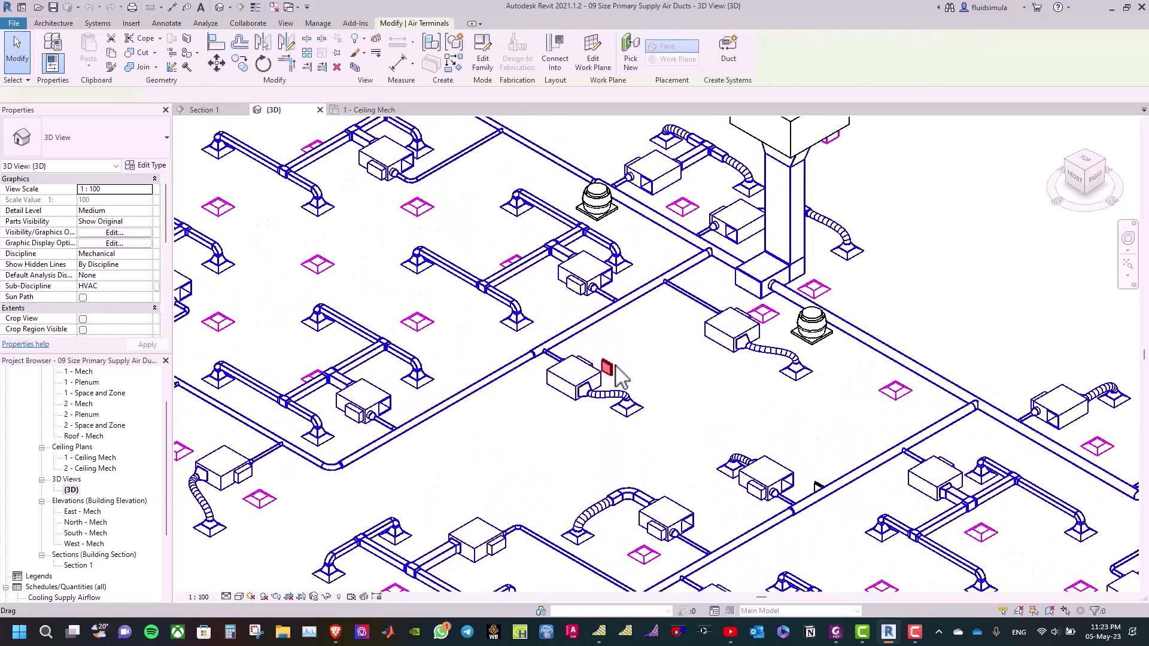
left_click(729, 54)
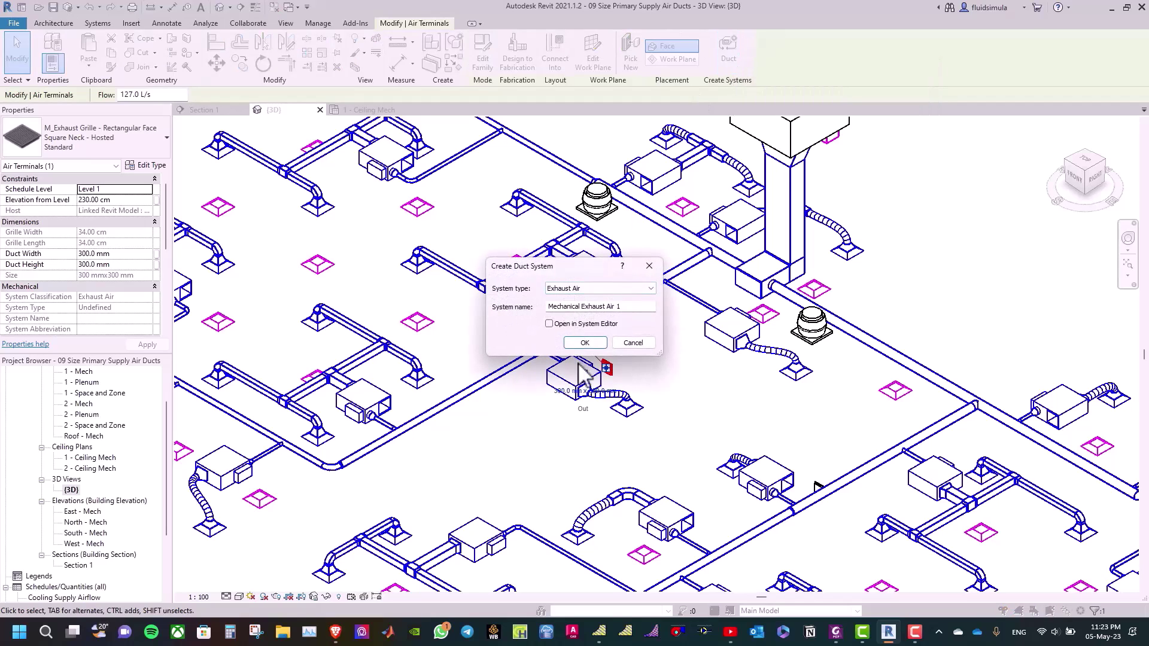
left_click(585, 342)
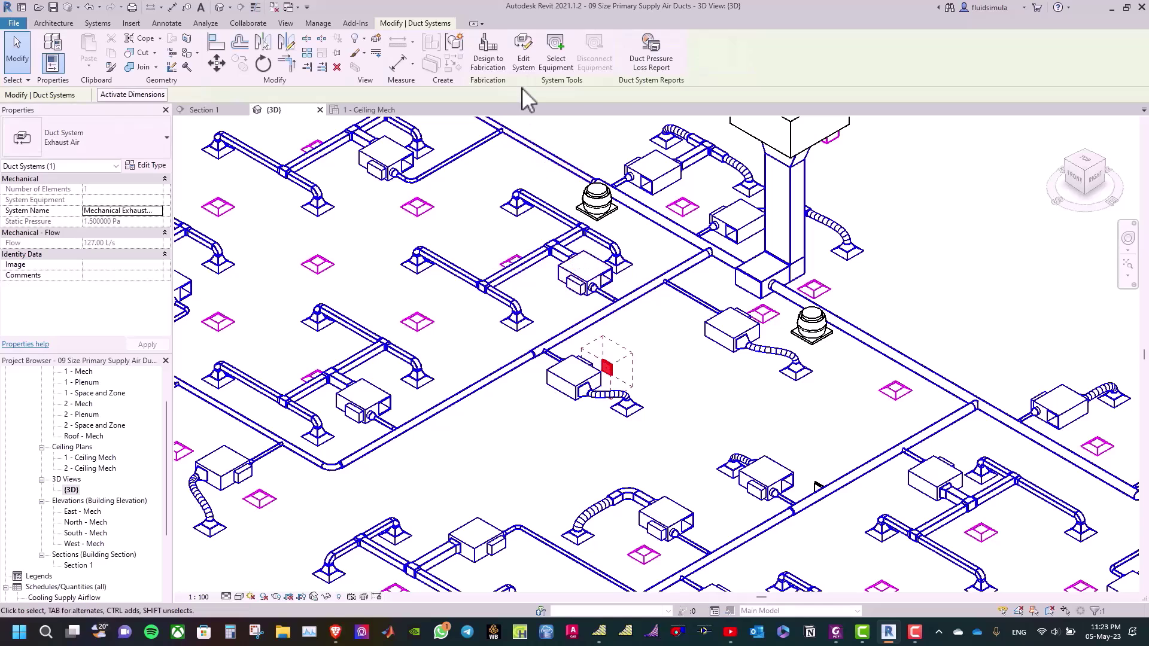
left_click(552, 66)
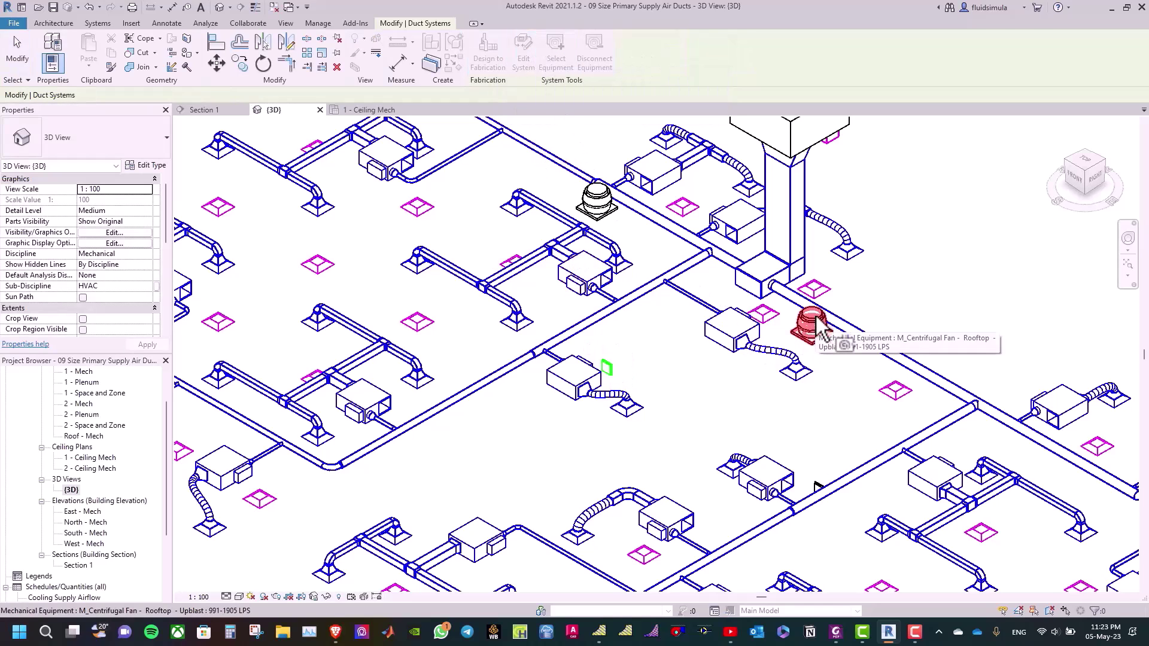
left_click(599, 209)
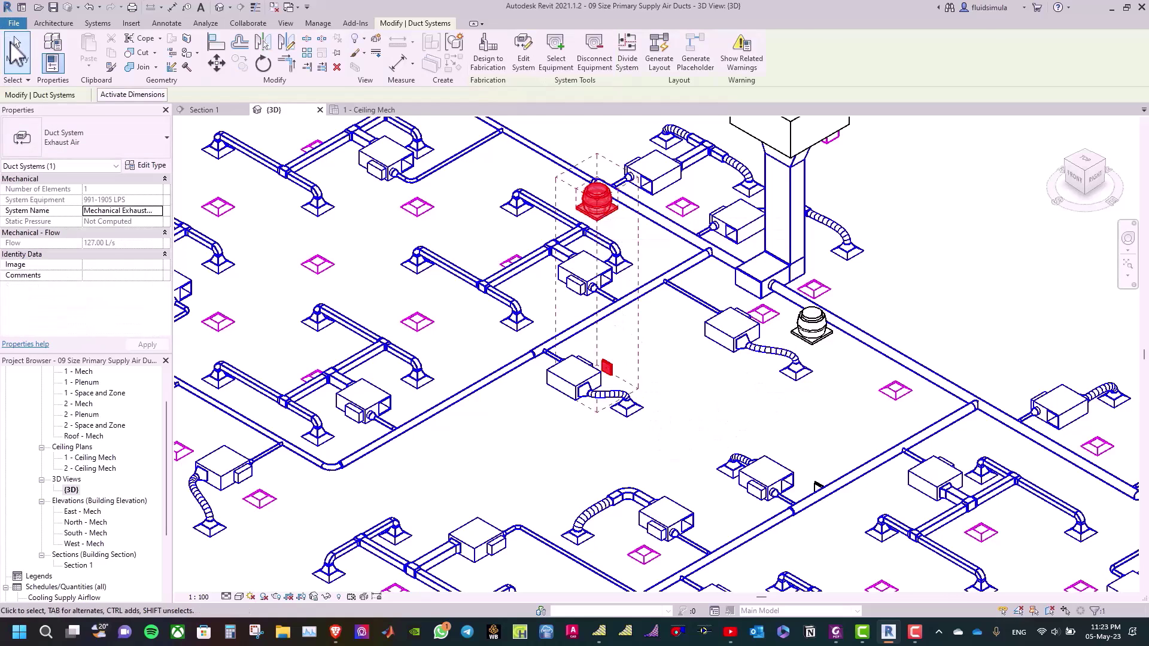
left_click(11, 42)
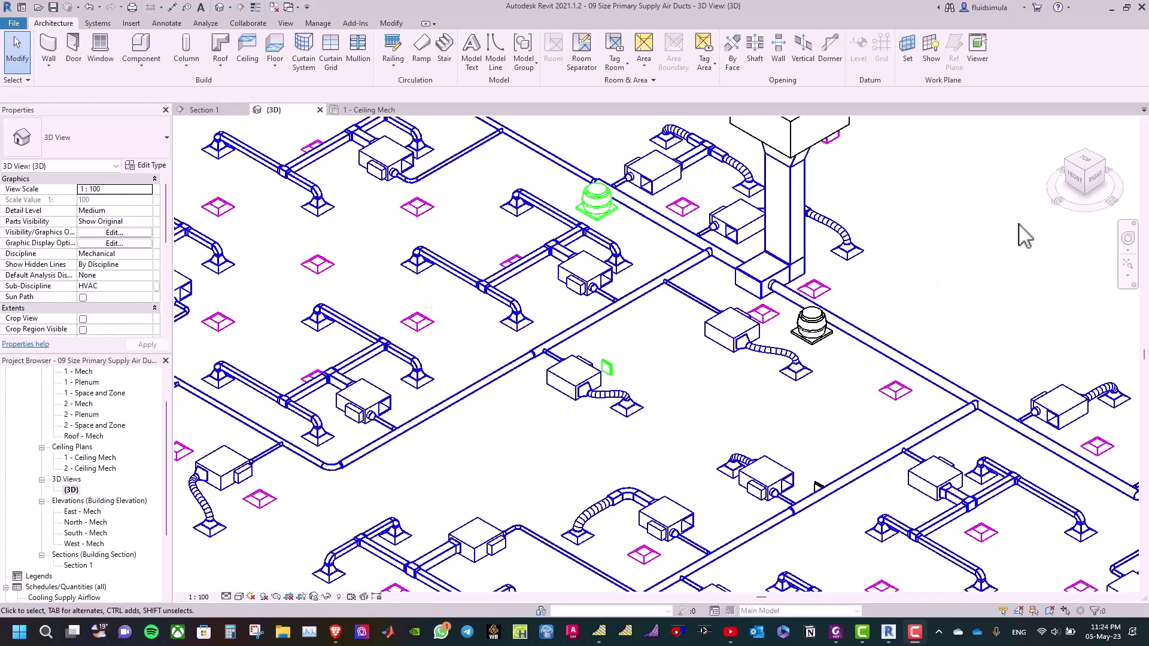
- Create Mechanical Exhaust Air 2 linking a second exhaust grille to the right-hand rooftop fan
mouse_move(1085, 176)
left_click_drag(1051, 195, 1060, 207)
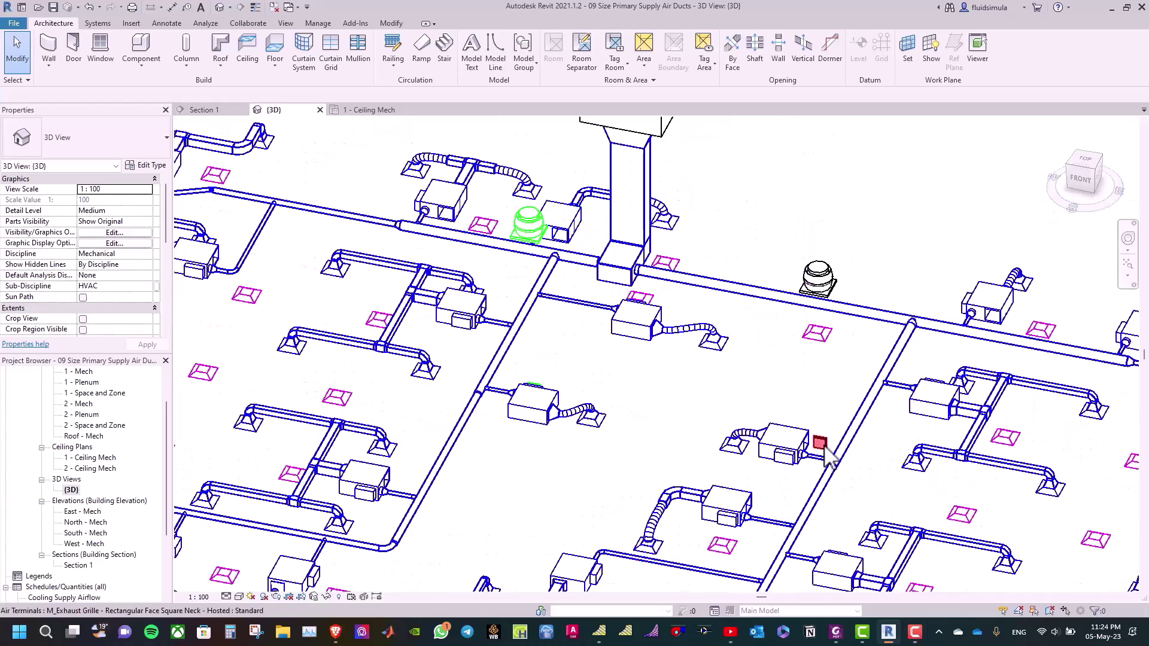
left_click(825, 448)
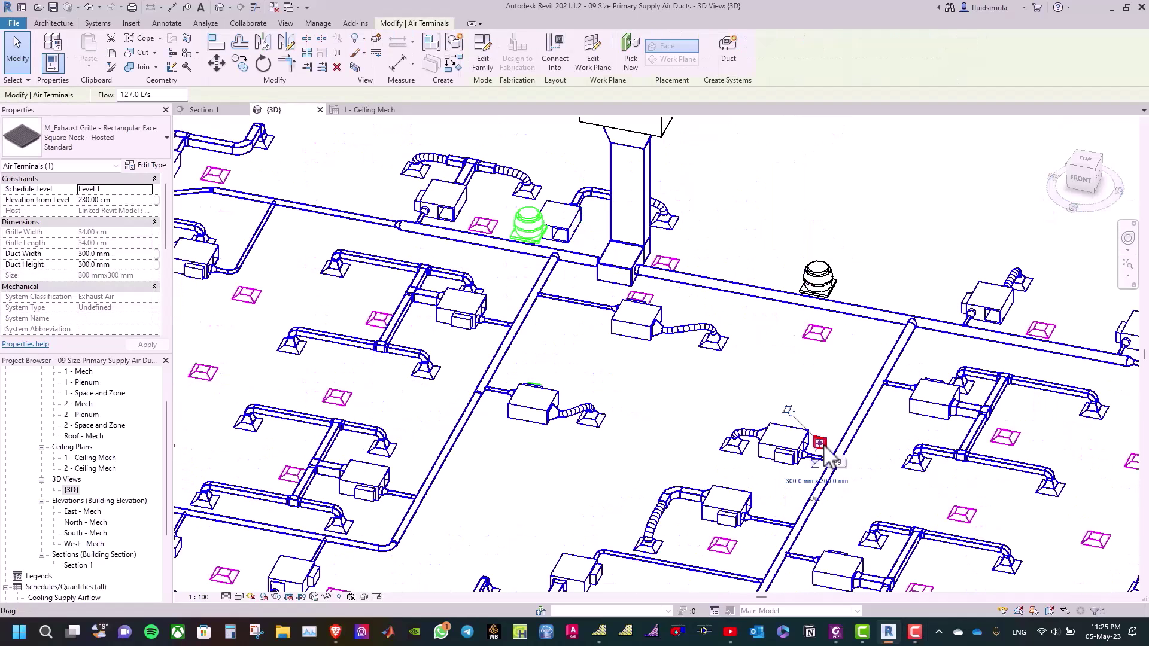
left_click(728, 54)
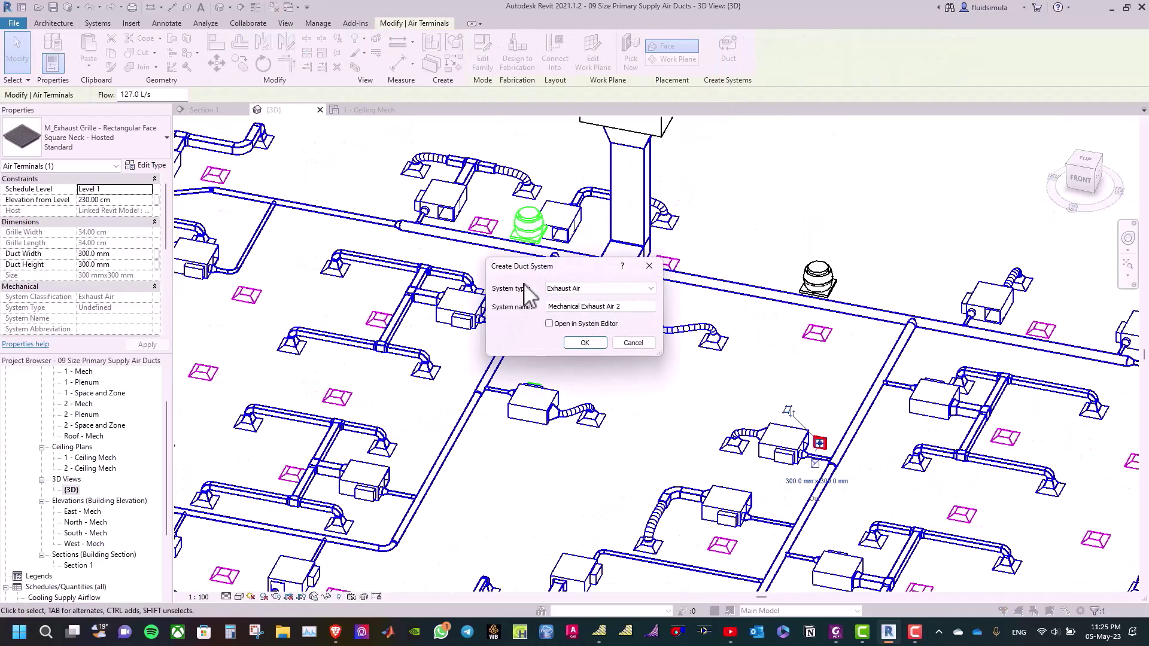
left_click(584, 343)
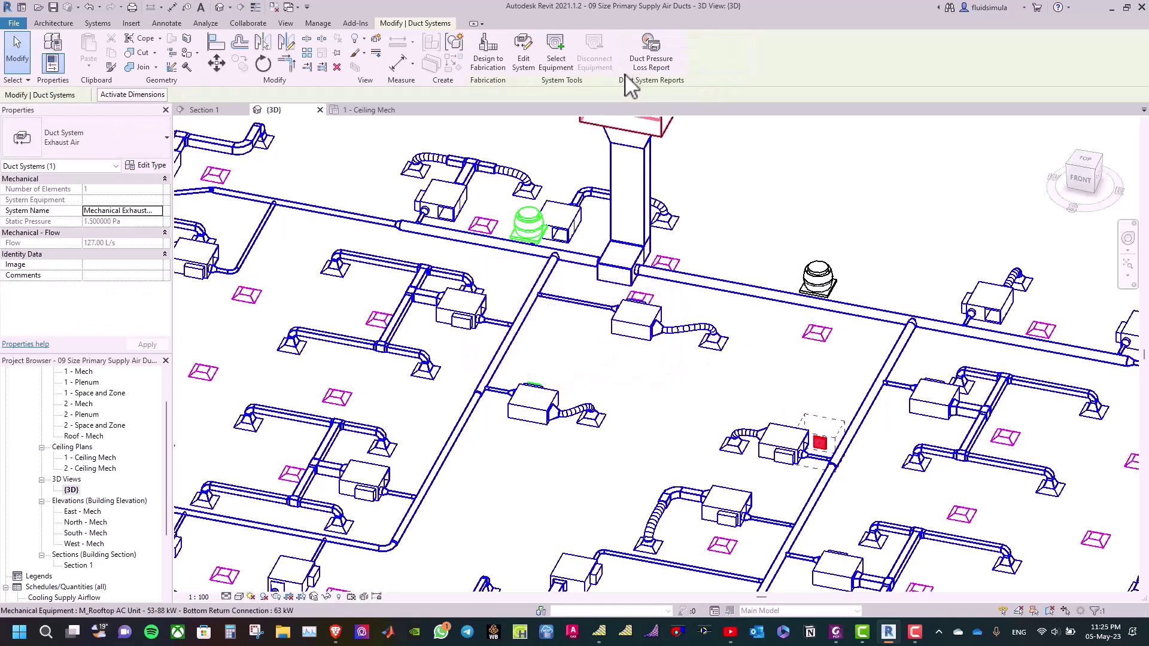
left_click(554, 66)
left_click(818, 278)
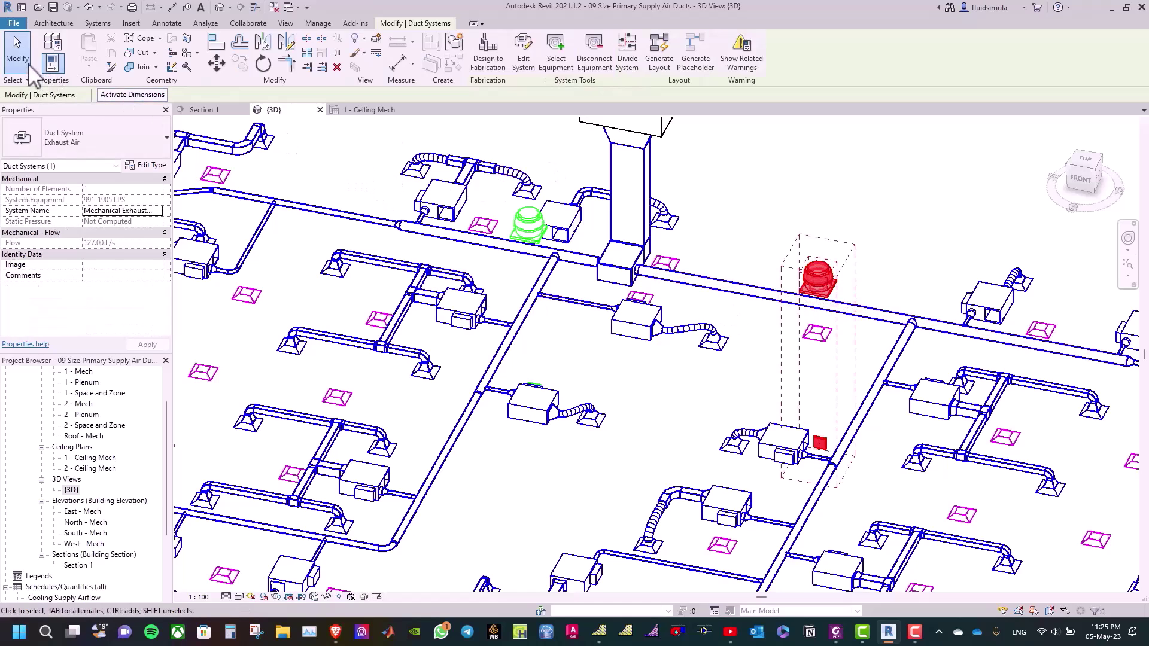
left_click(16, 57)
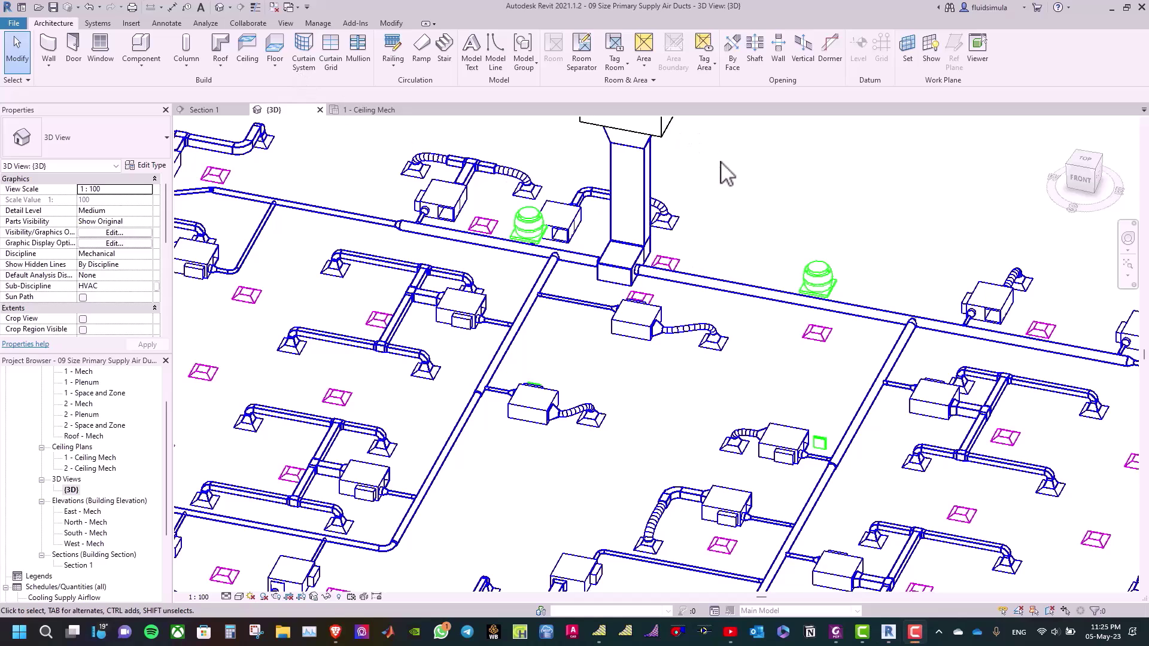
key("z")
key("f")
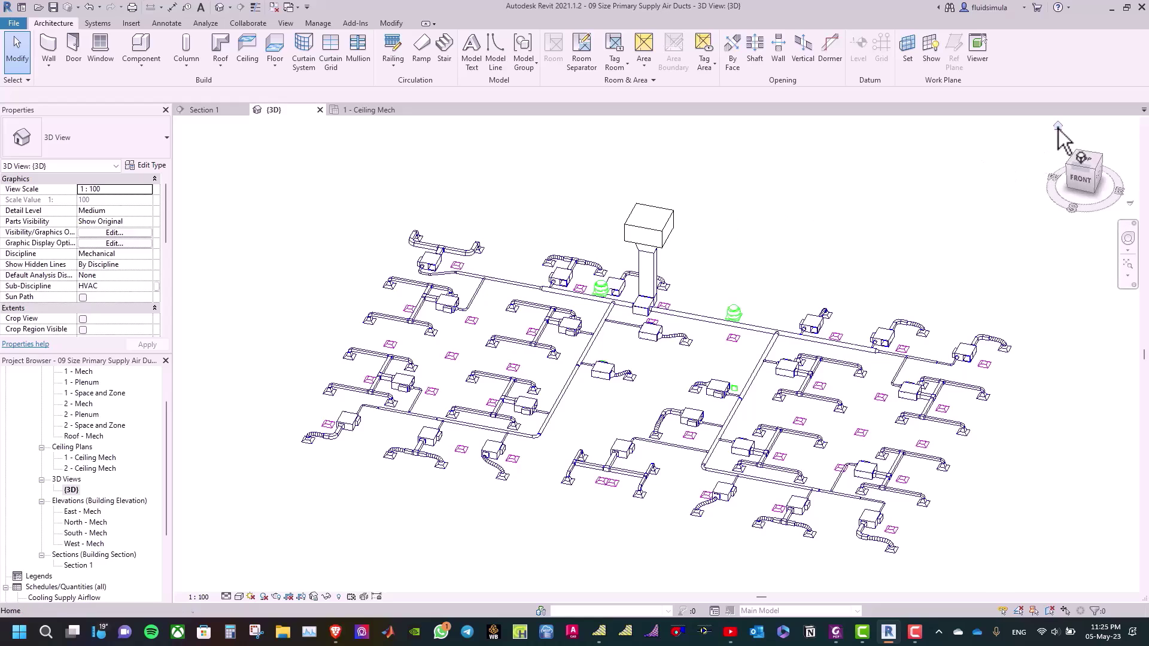
- From the Home isometric view, Tab-highlight the supply ductwork to confirm it is one connected network
left_click(1069, 152)
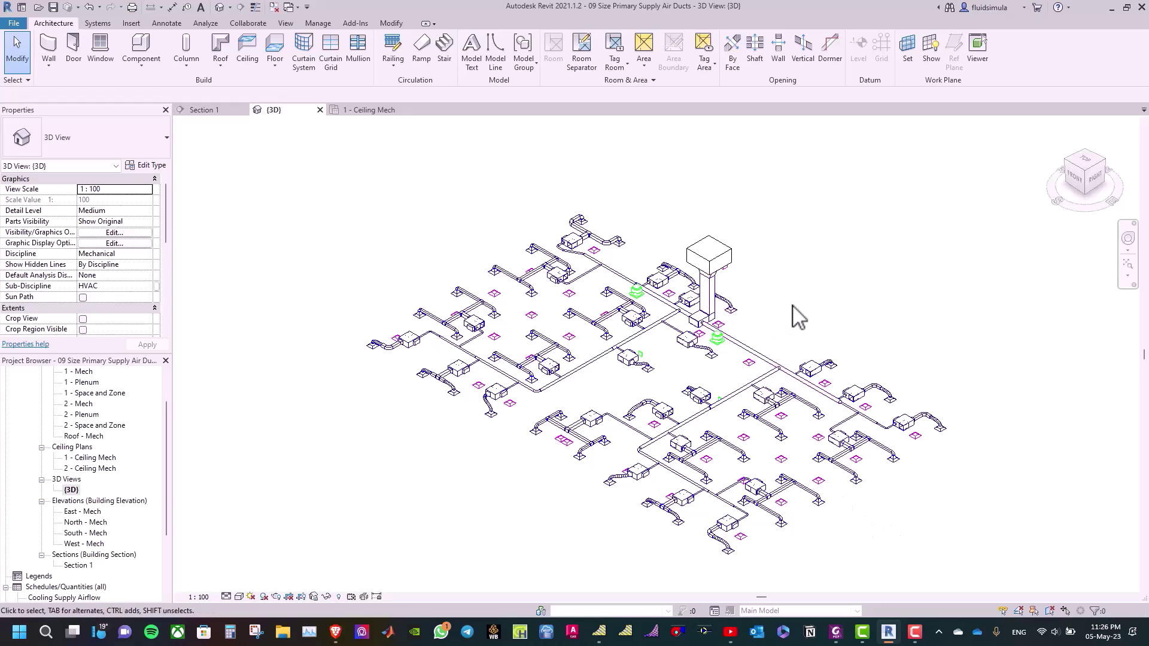
scroll(796, 314, "up", 4)
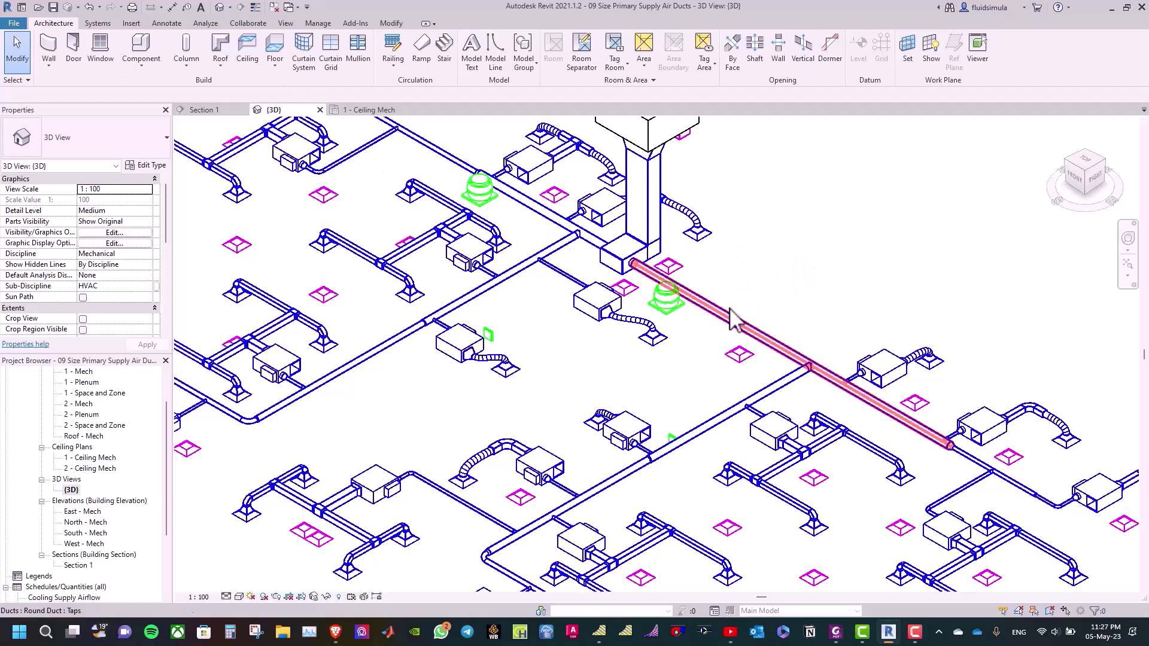
scroll(727, 323, "down", 1)
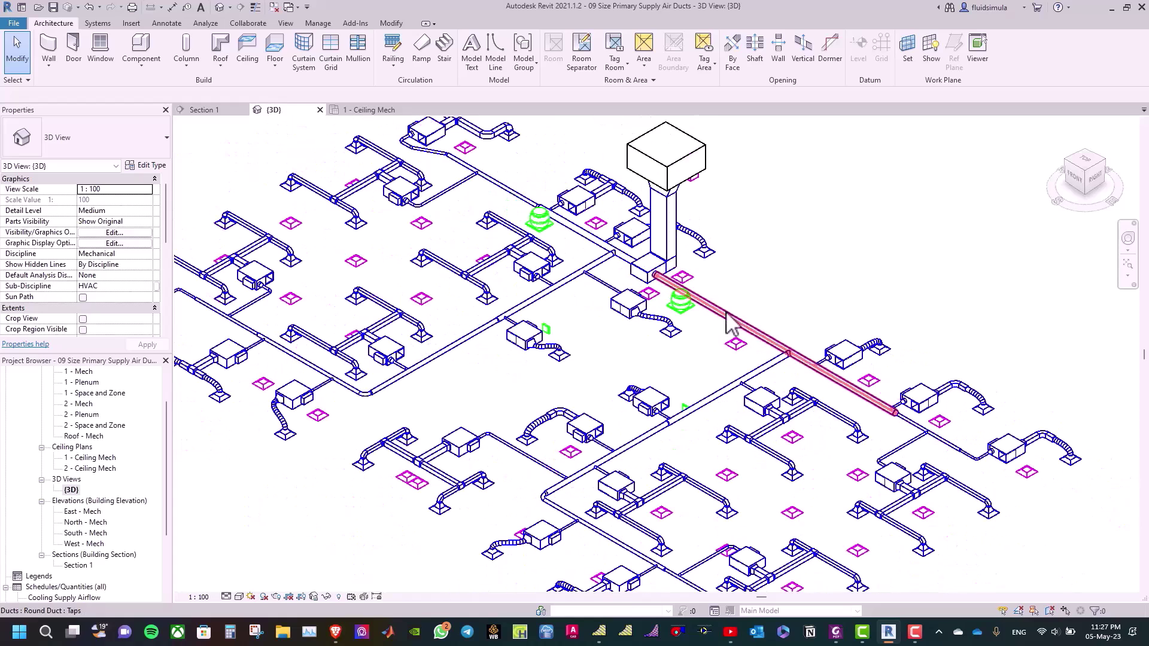
key("Tab")
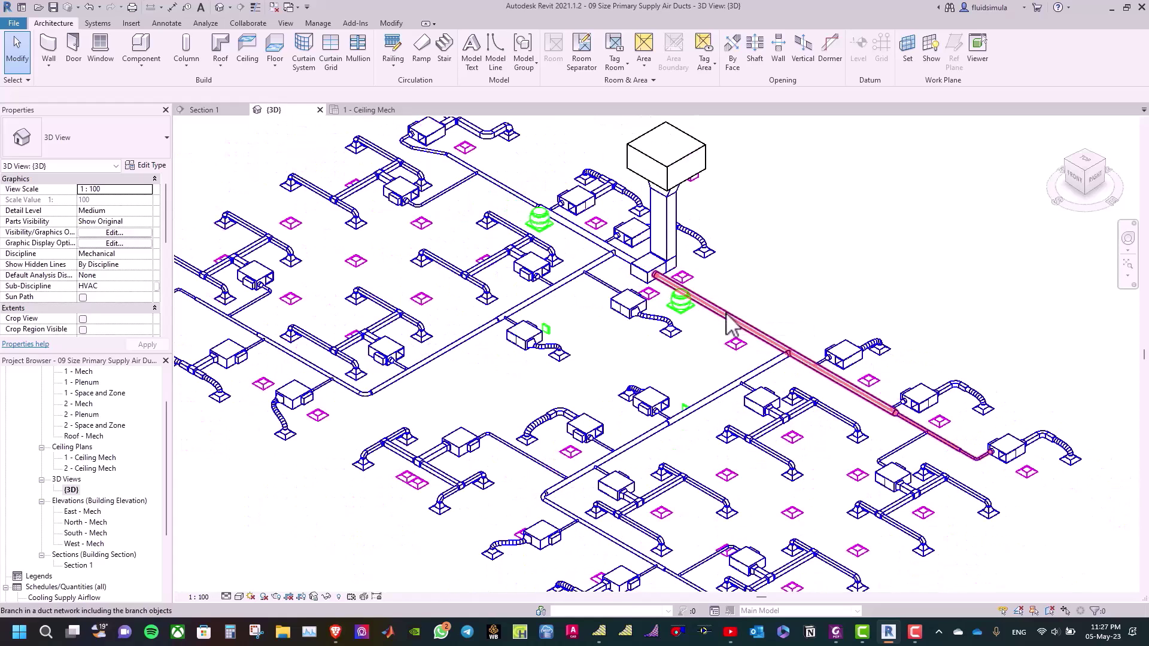
key("Tab")
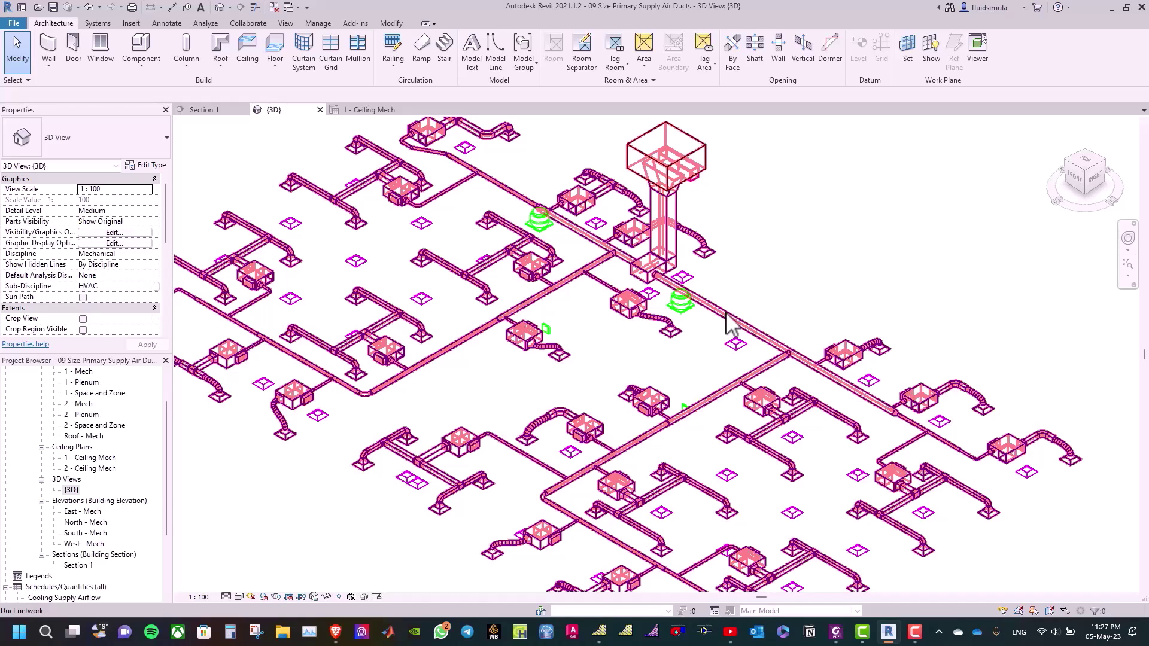
scroll(726, 314, "down", 1)
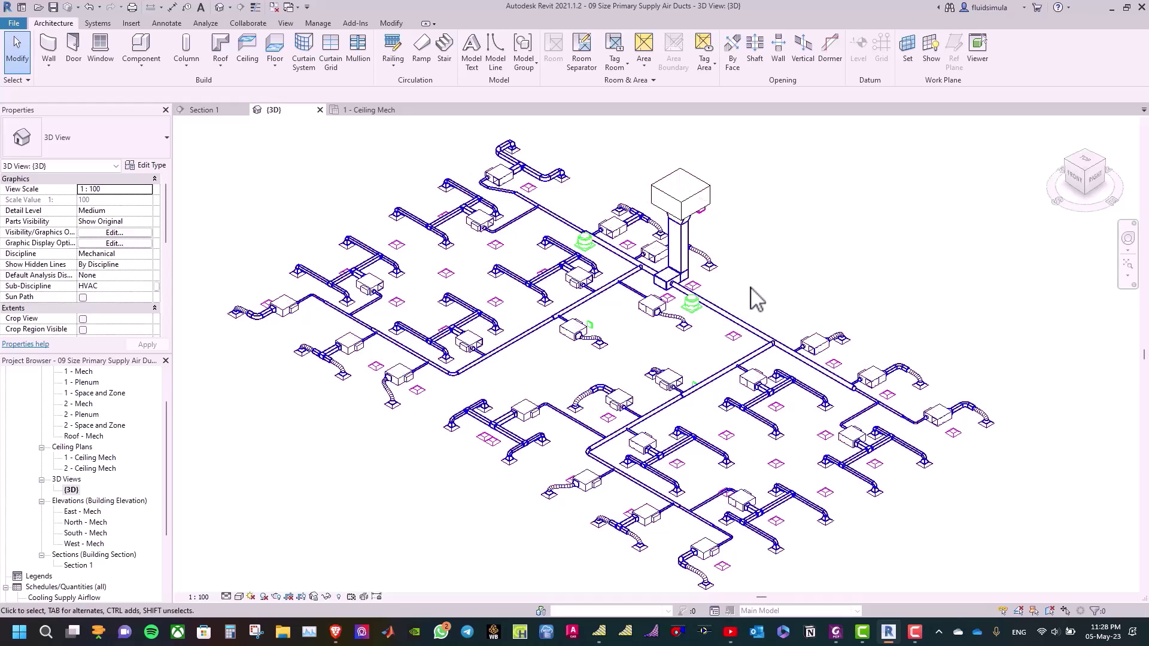
- Turn on visibility of the linked Office Building.rvt in Visibility/Graphics (VG)
key("v")
key("g")
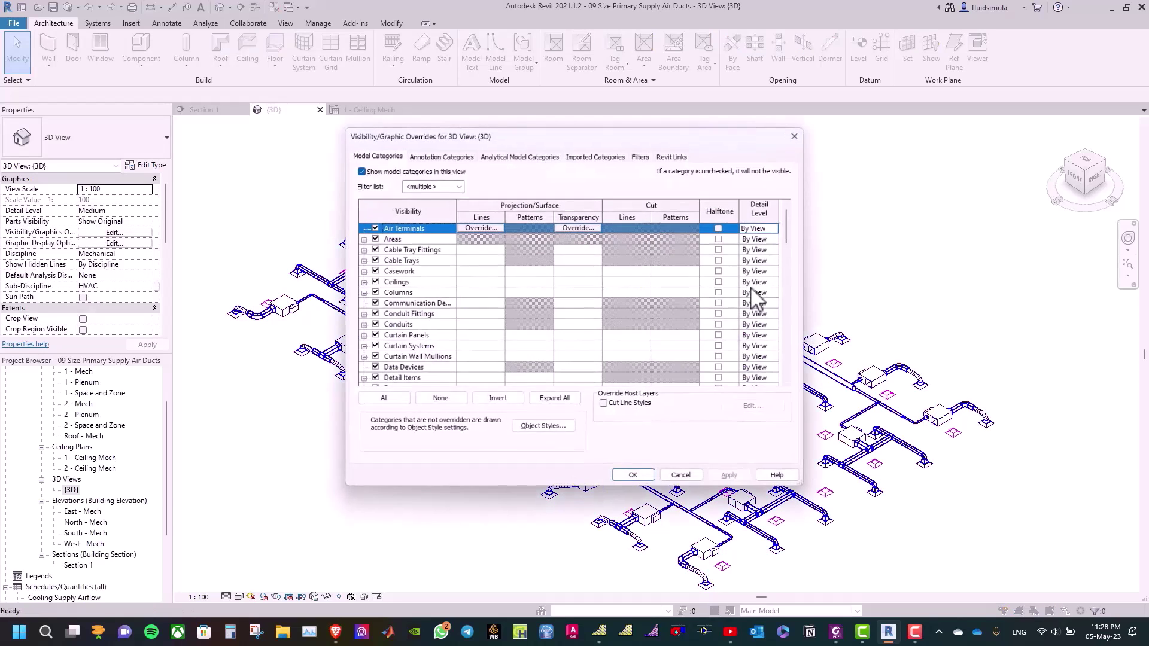
left_click(674, 156)
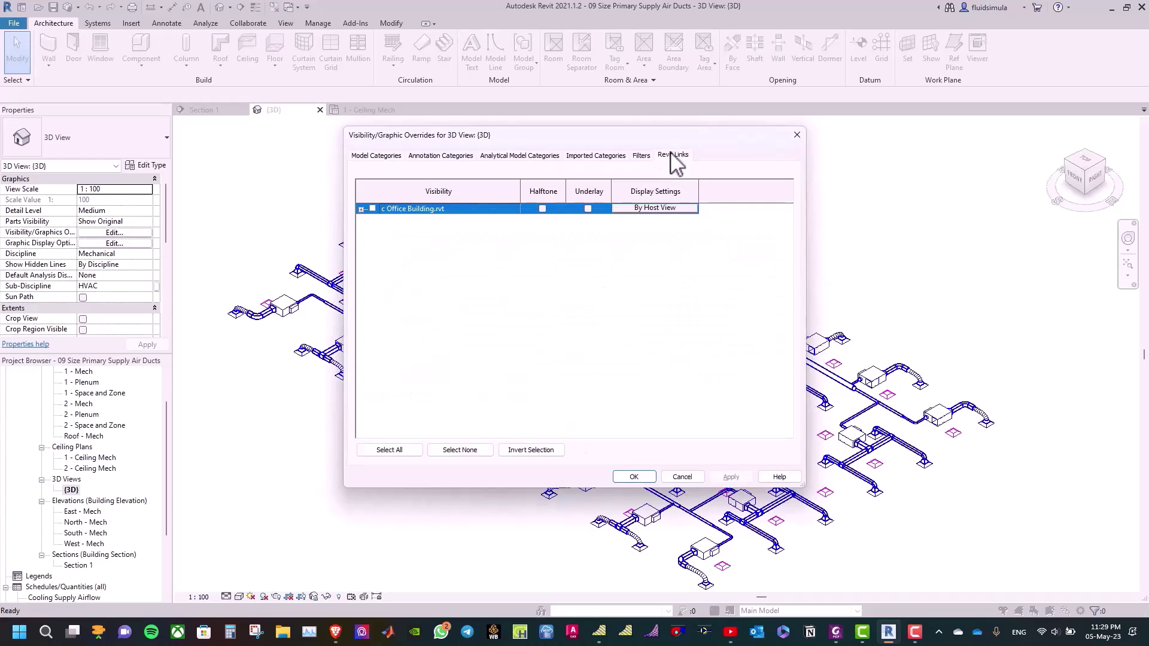
left_click(373, 209)
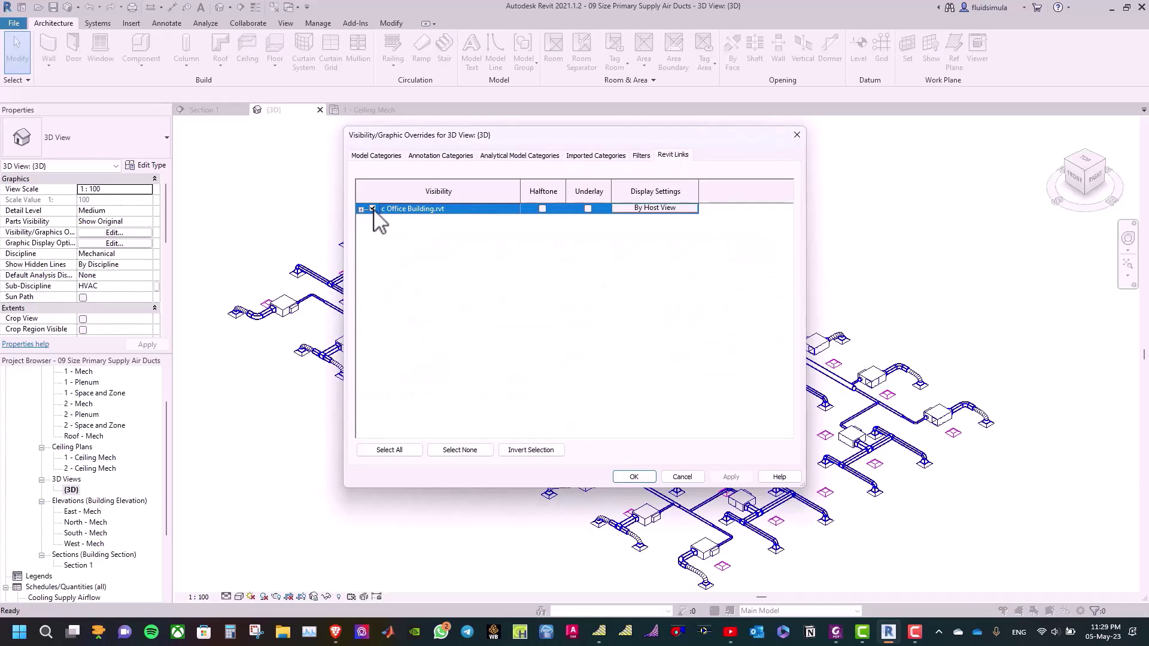
left_click(635, 477)
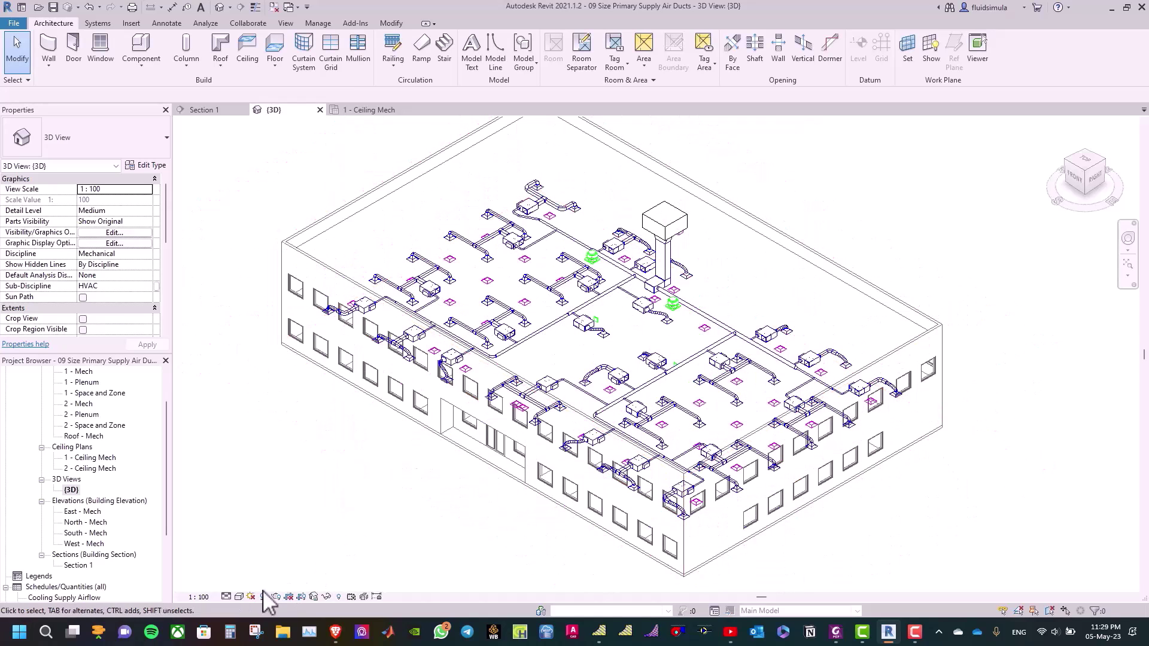
- Set the 3D view's visual style to Shaded and zoom to fit the building
left_click(239, 596)
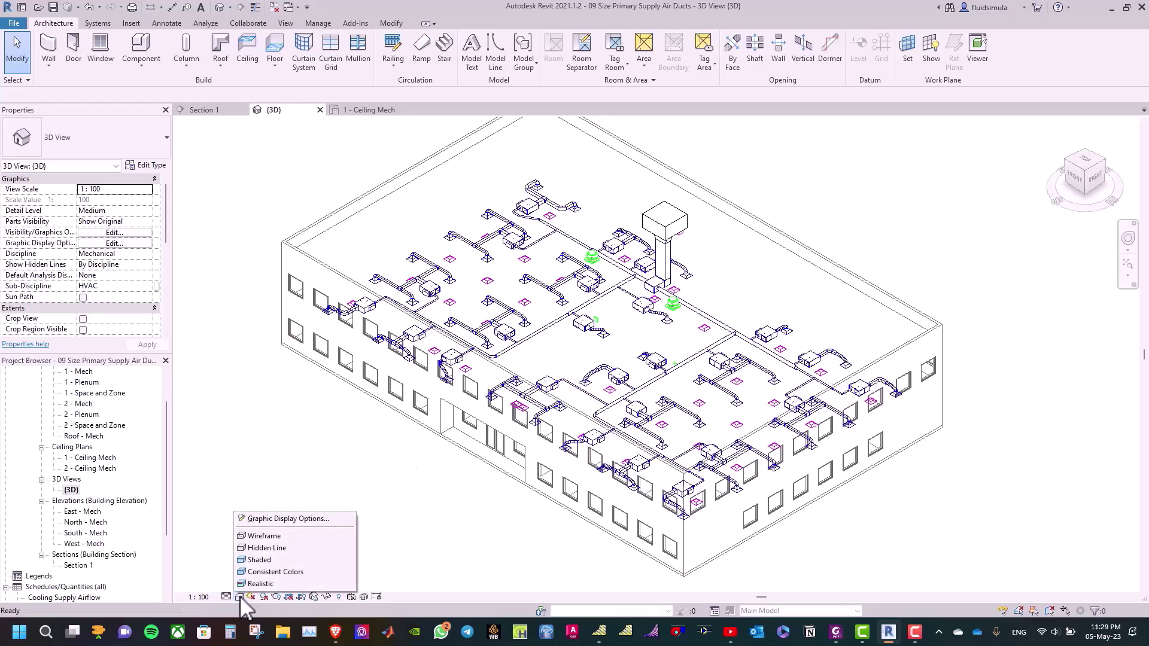
left_click(258, 560)
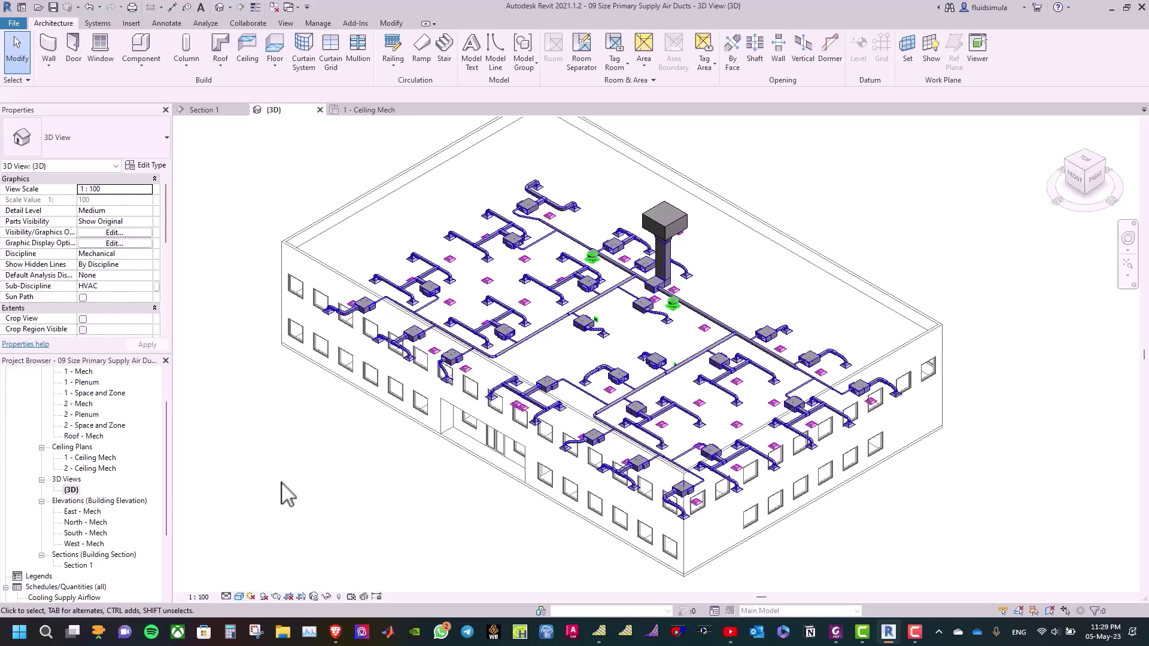
key("z")
key("f")
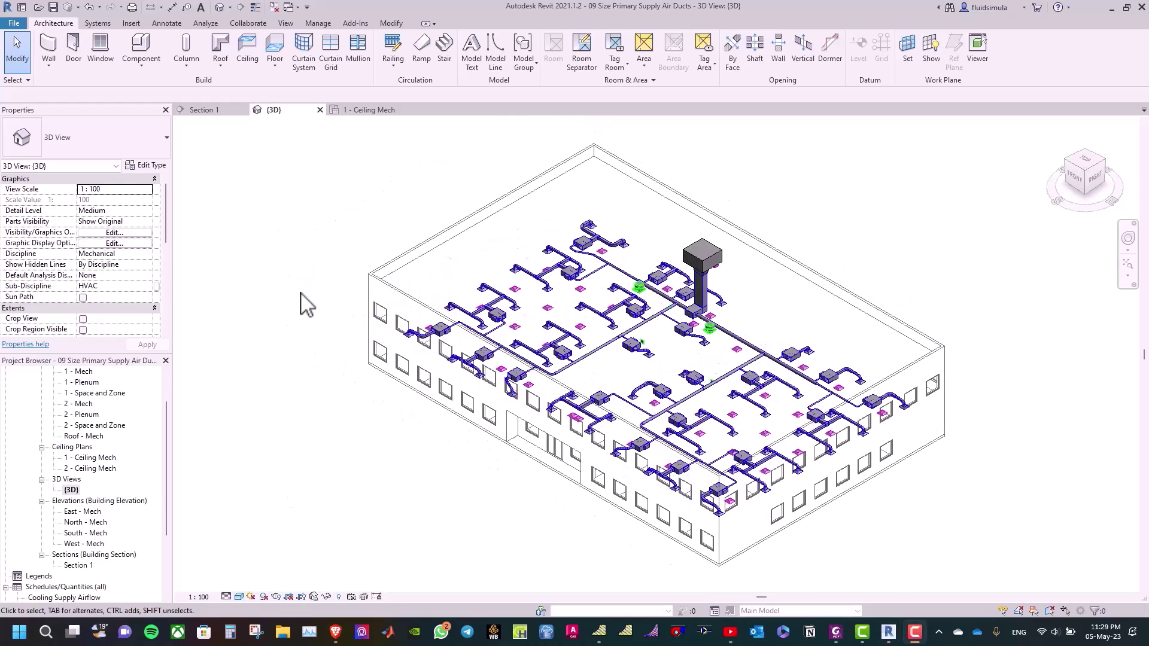